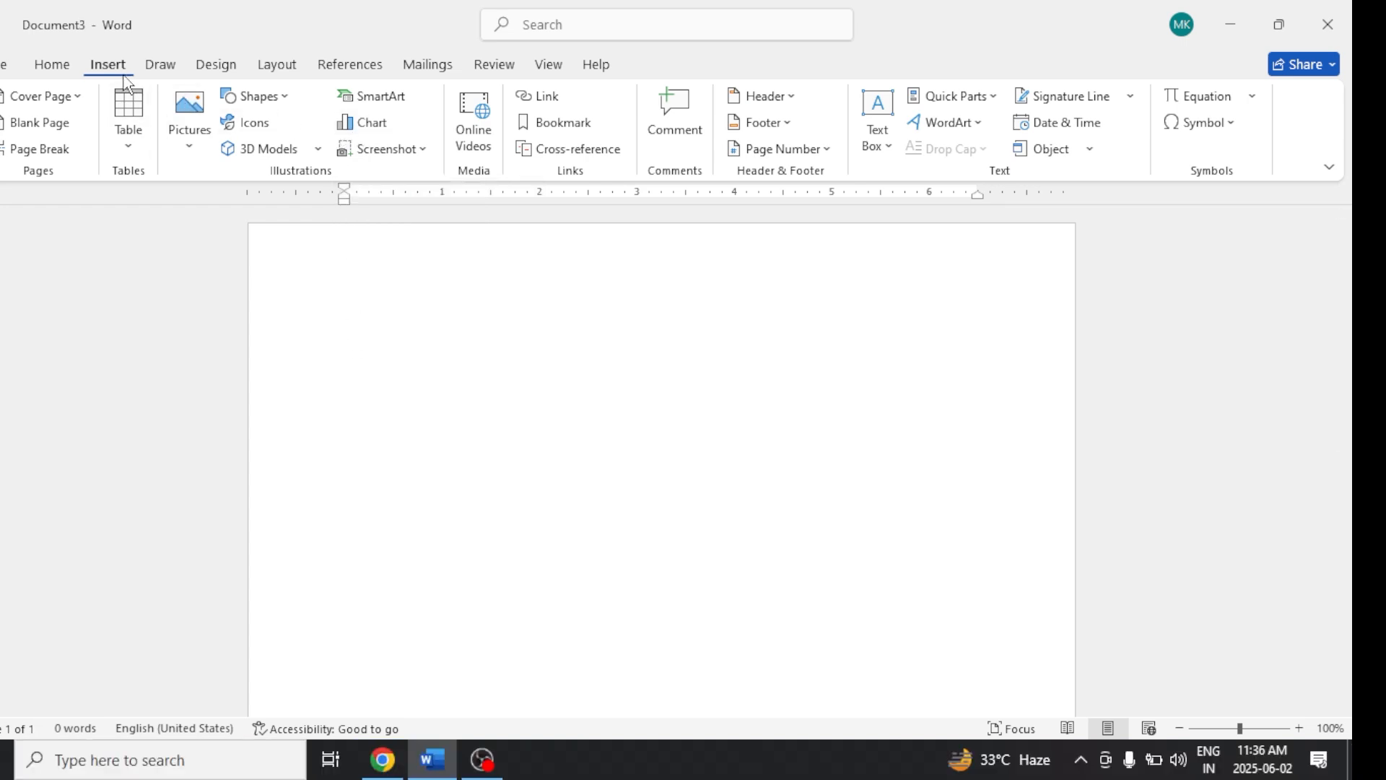
Step: Browse the available chart types for insertion, from Templates and Column through Combo, including the Filled Map preview
{"action": "left_click", "coordinate": [374, 126]}
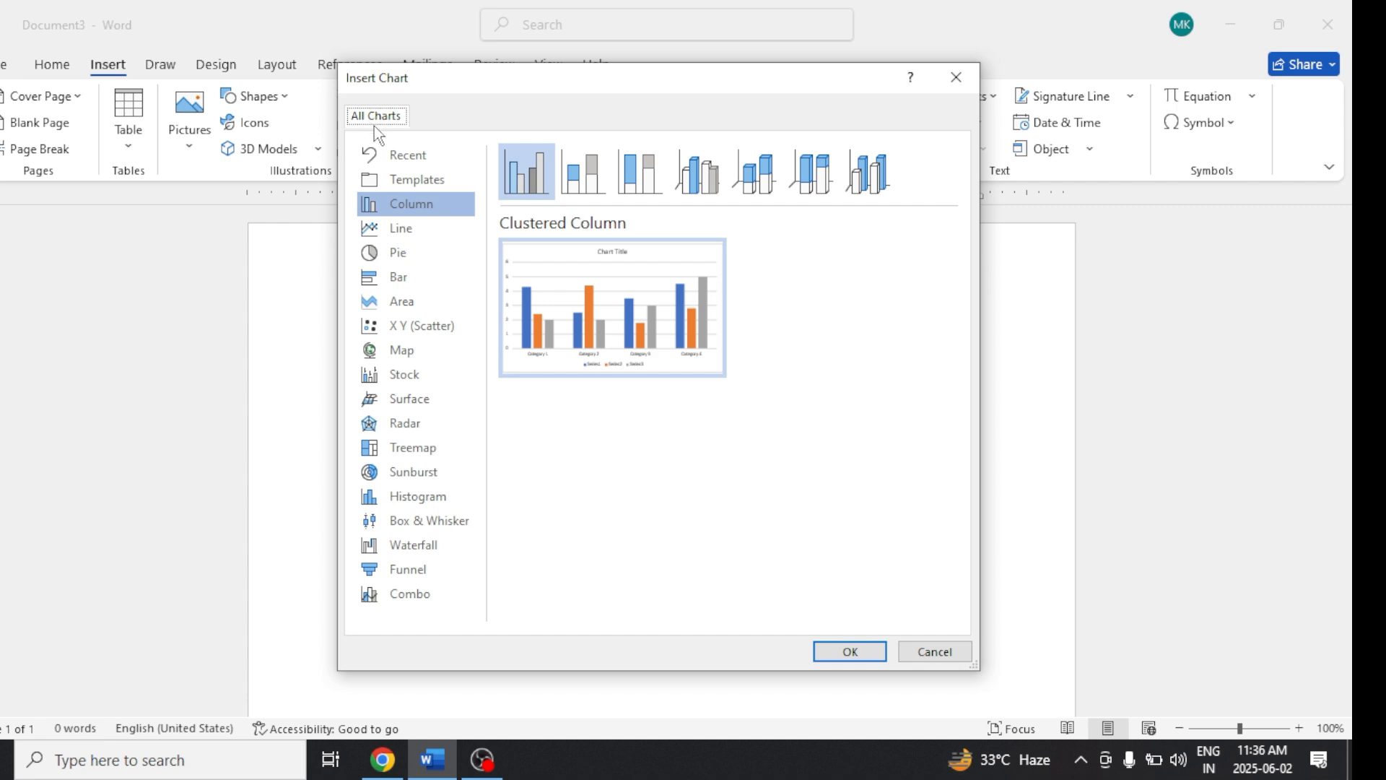
{"action": "left_click", "coordinate": [416, 186]}
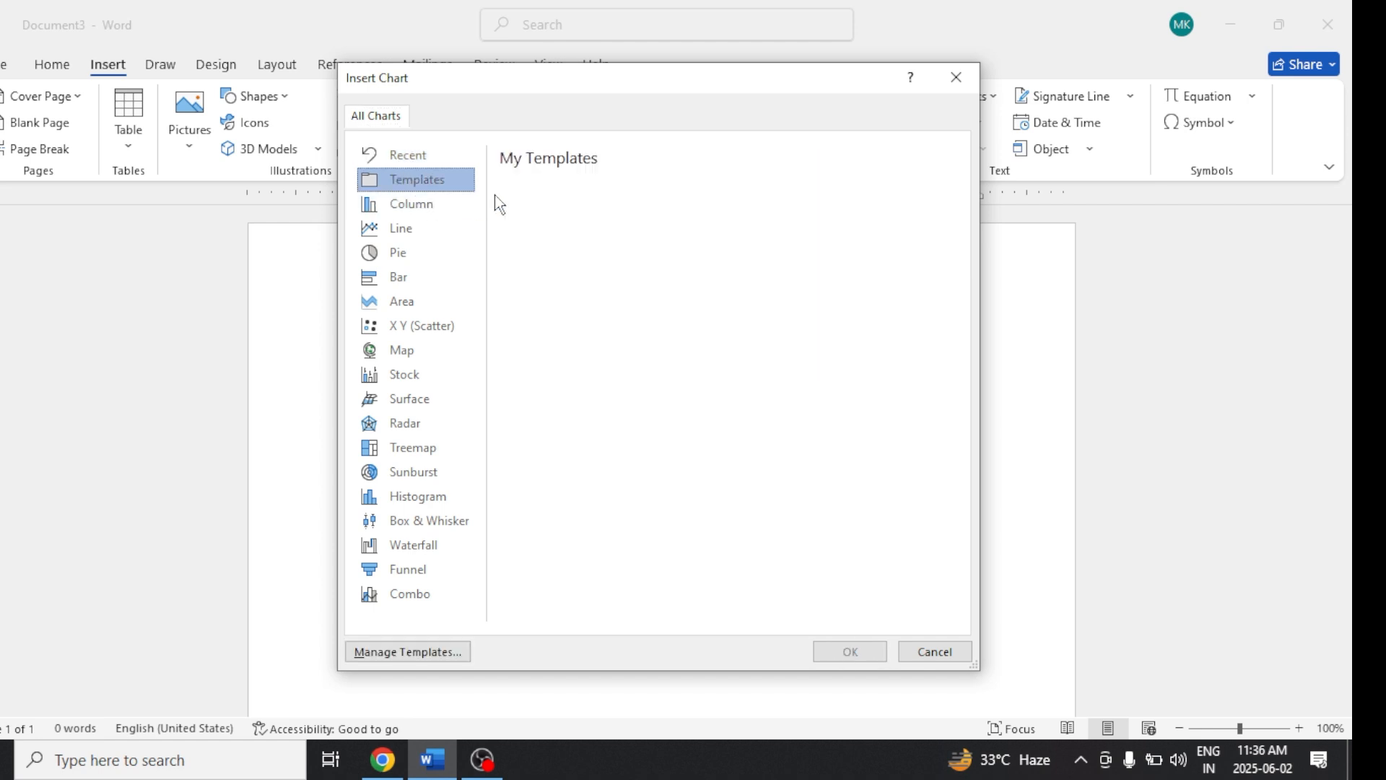
{"action": "left_click", "coordinate": [437, 208]}
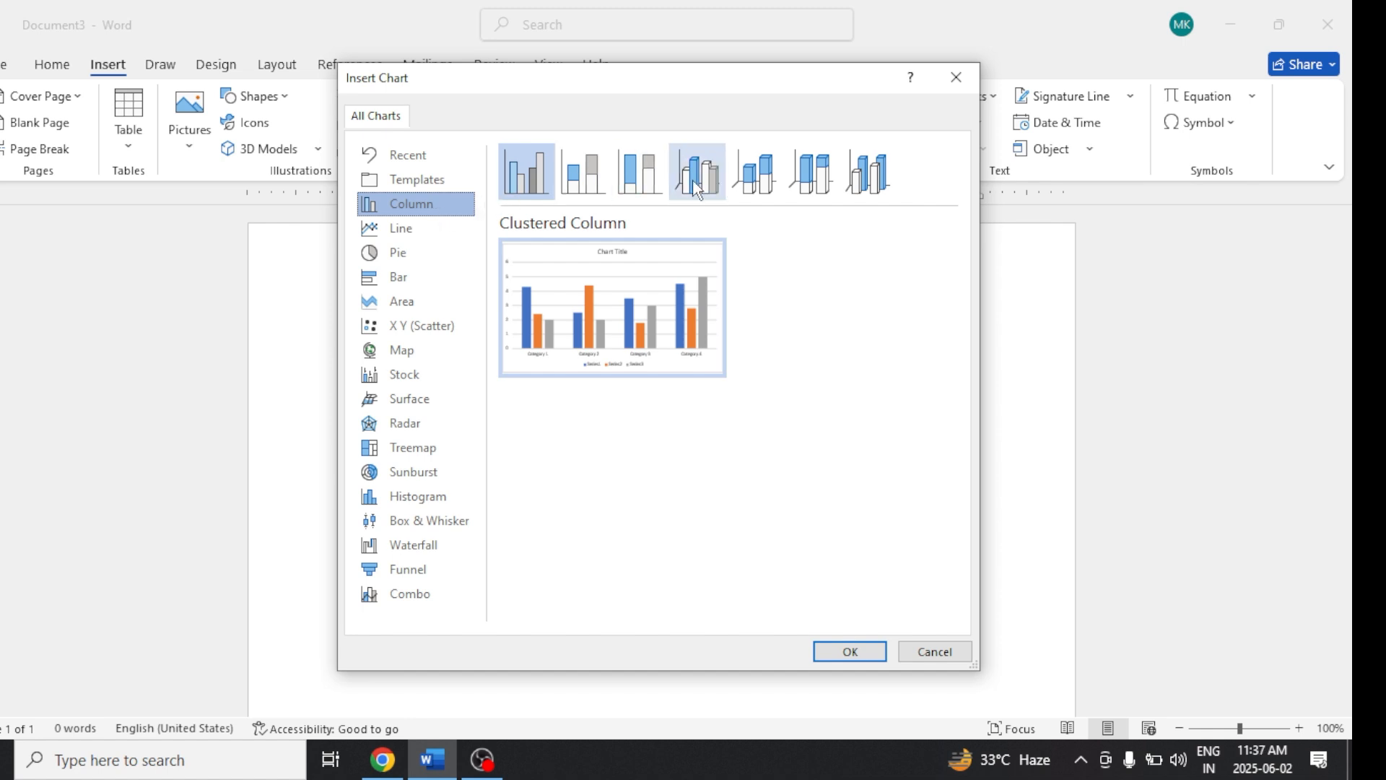
{"action": "left_click", "coordinate": [442, 229]}
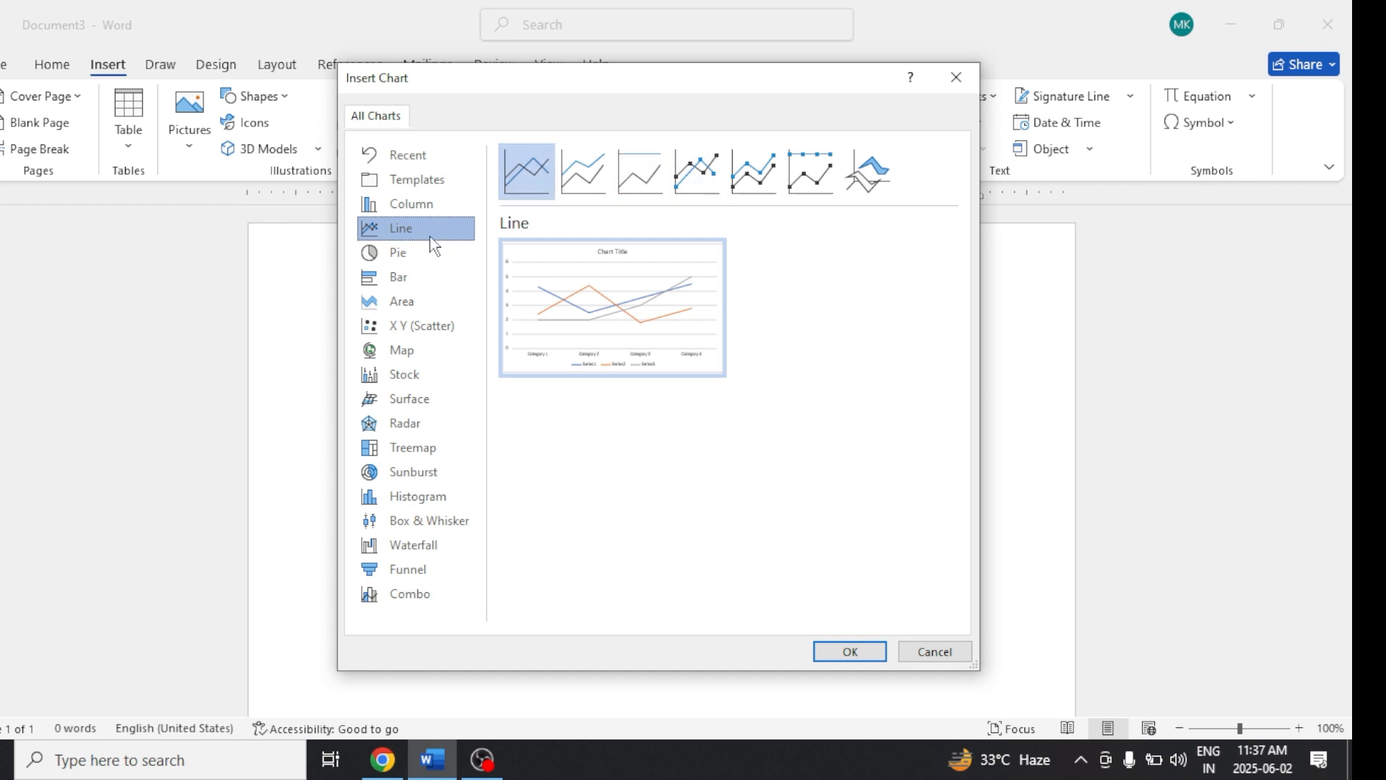
{"action": "left_click", "coordinate": [404, 254]}
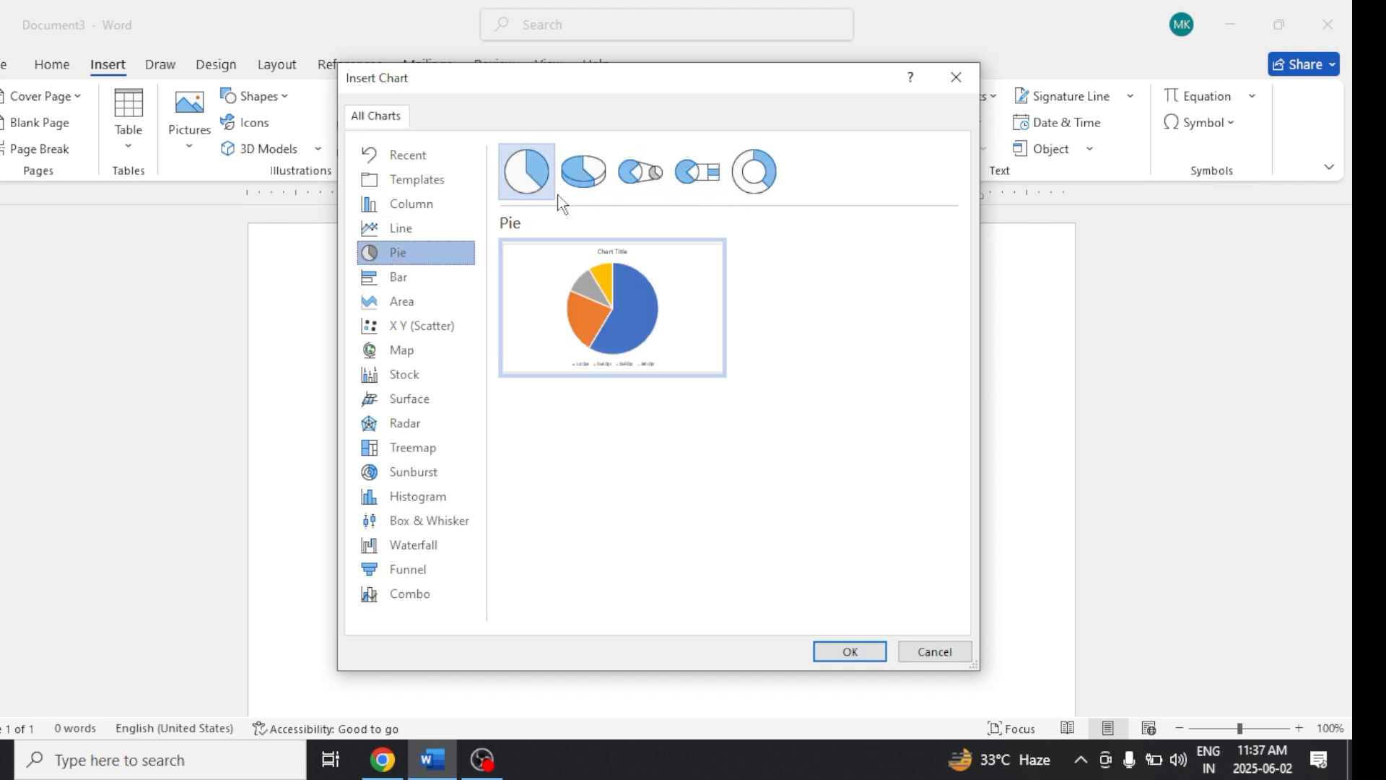
{"action": "left_click", "coordinate": [396, 278]}
{"action": "left_click", "coordinate": [406, 307]}
{"action": "left_click", "coordinate": [416, 329]}
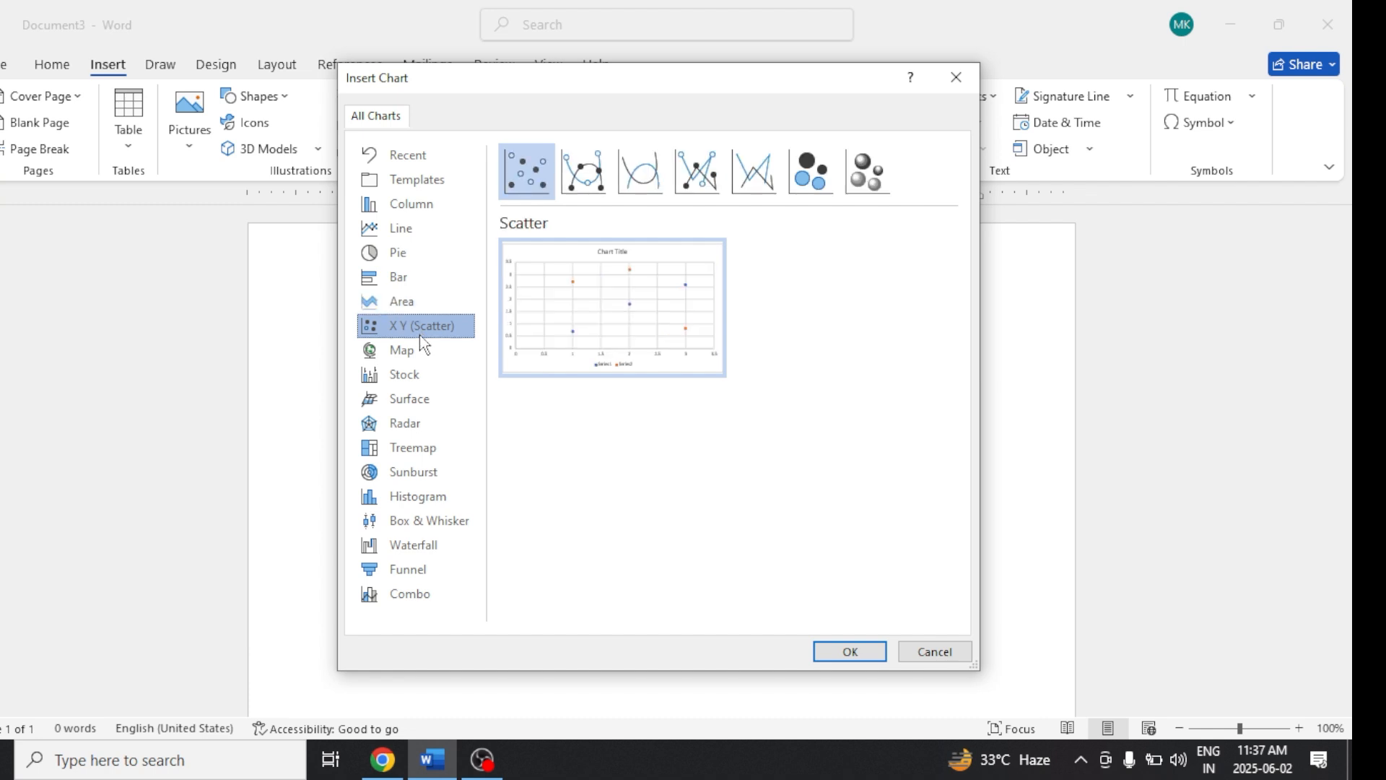
{"action": "left_click", "coordinate": [420, 351]}
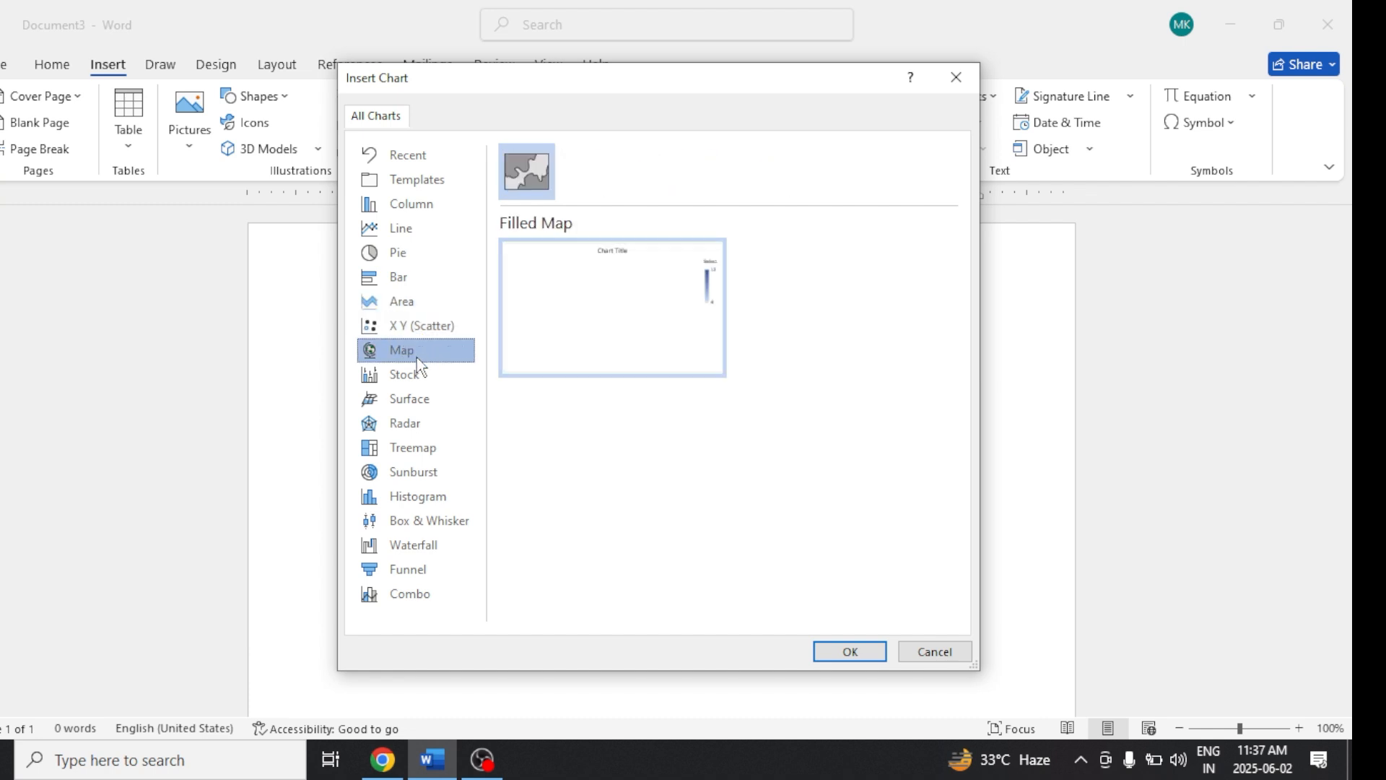
{"action": "left_click", "coordinate": [413, 372]}
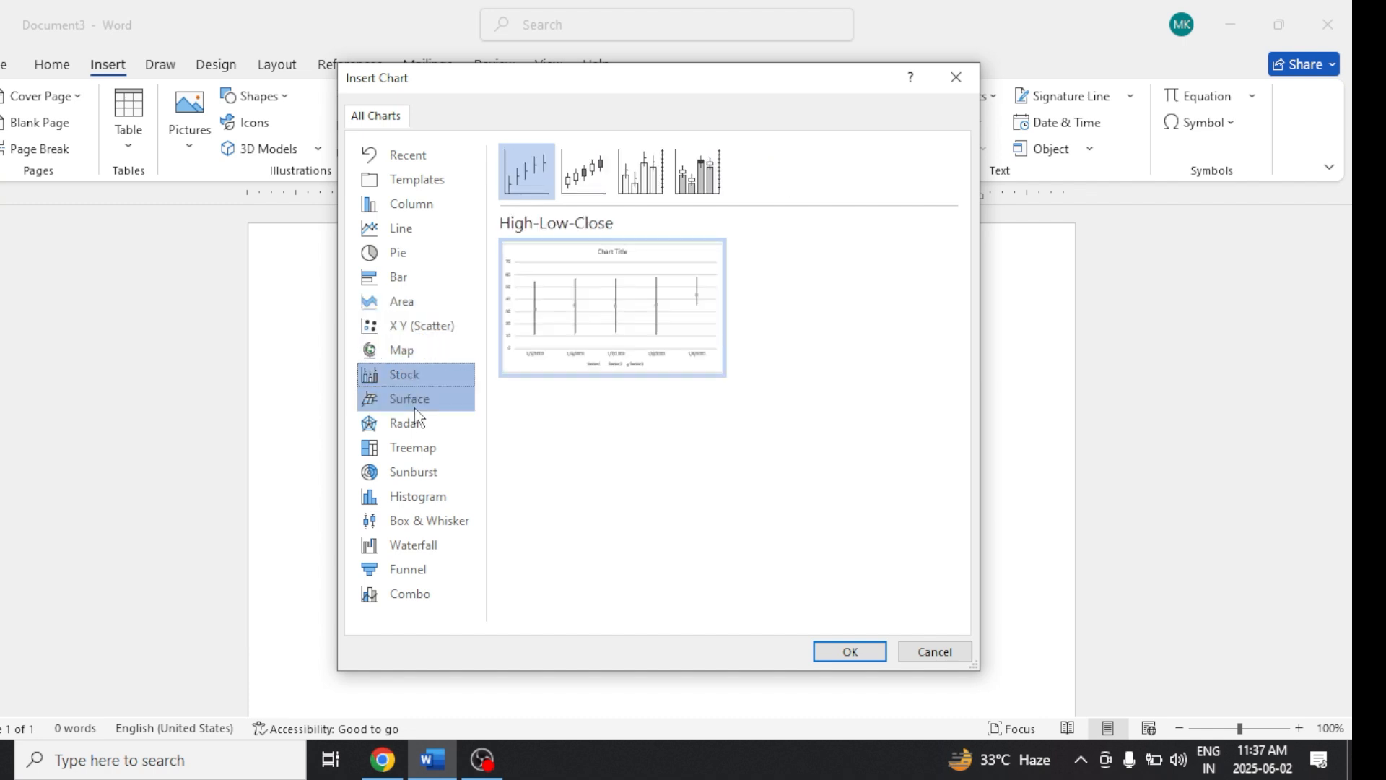
{"action": "left_click", "coordinate": [415, 405]}
{"action": "left_click", "coordinate": [415, 426]}
{"action": "left_click", "coordinate": [419, 449]}
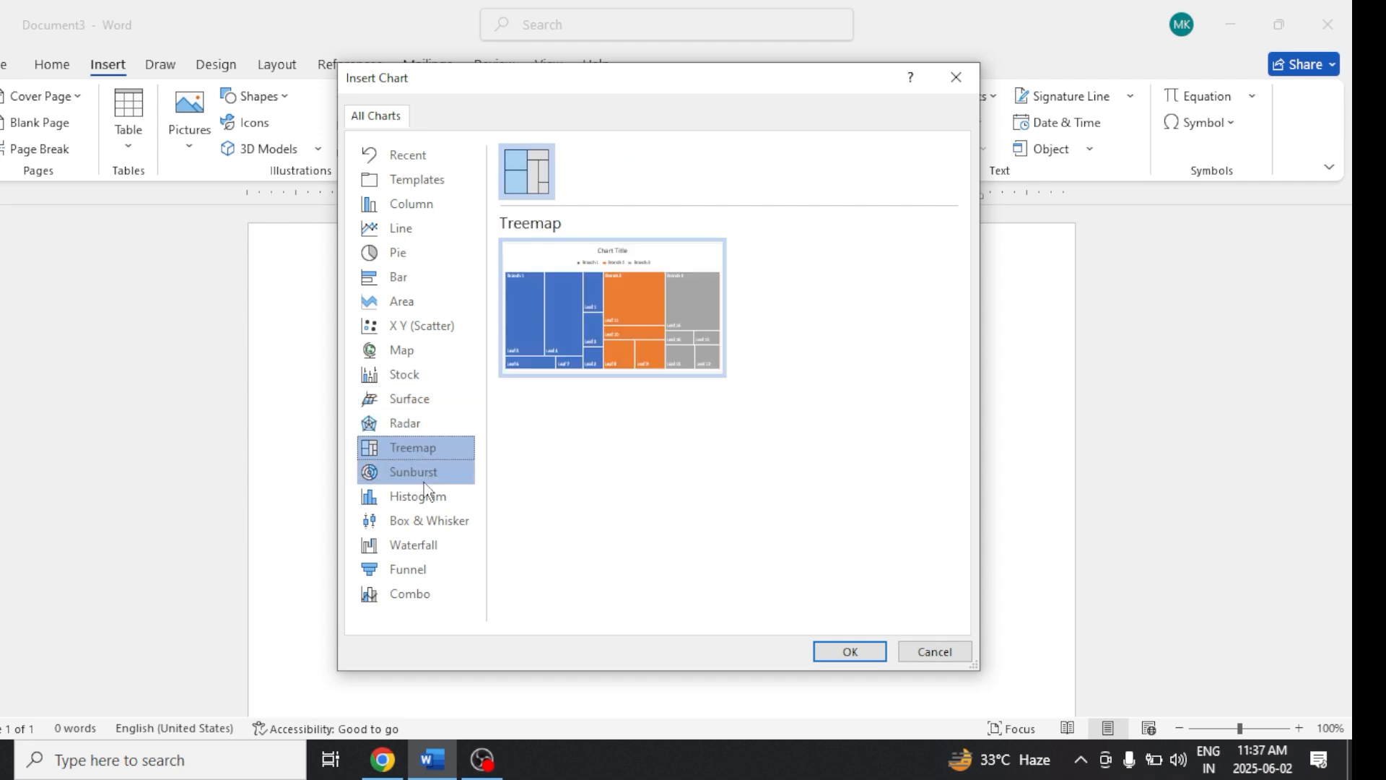
{"action": "left_click", "coordinate": [425, 478]}
{"action": "left_click", "coordinate": [432, 512]}
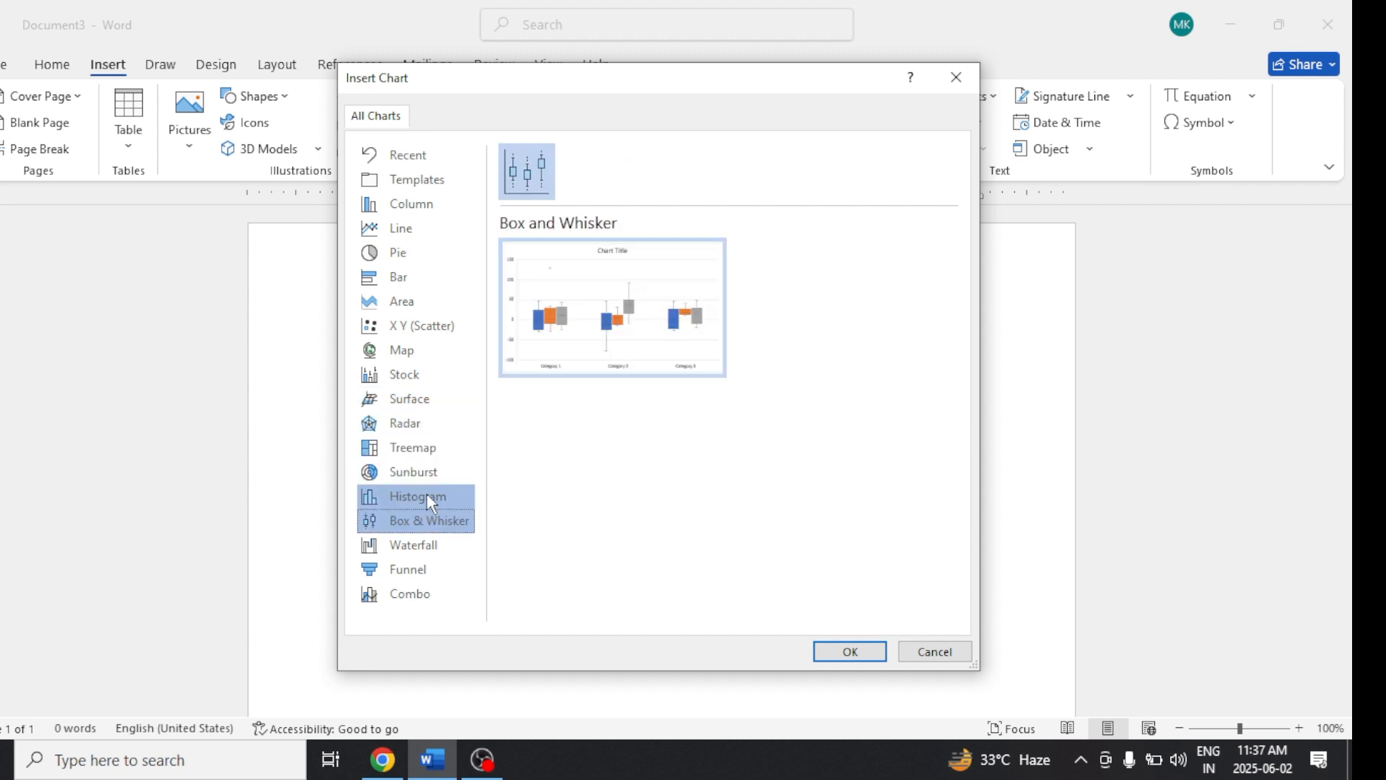
{"action": "left_click", "coordinate": [426, 497]}
{"action": "left_click", "coordinate": [426, 543]}
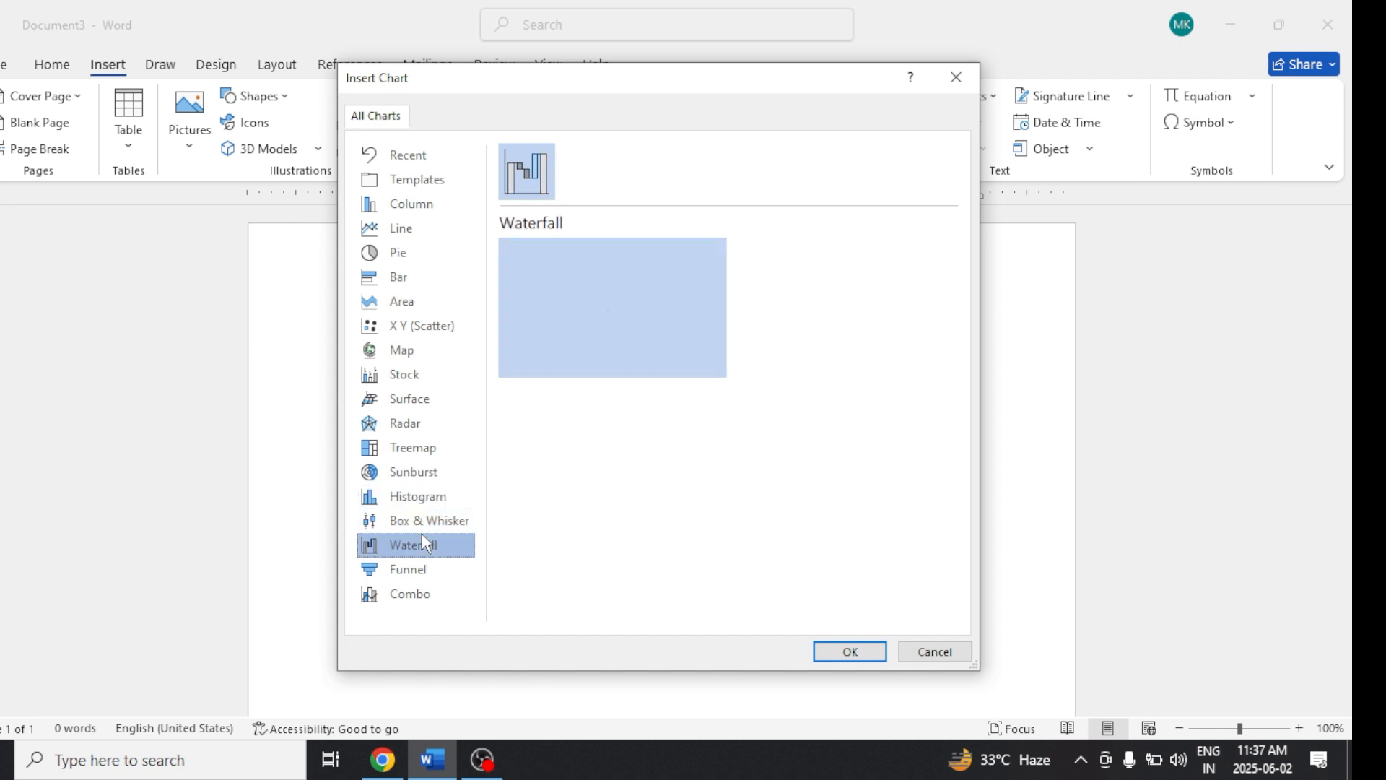
{"action": "left_click", "coordinate": [427, 526]}
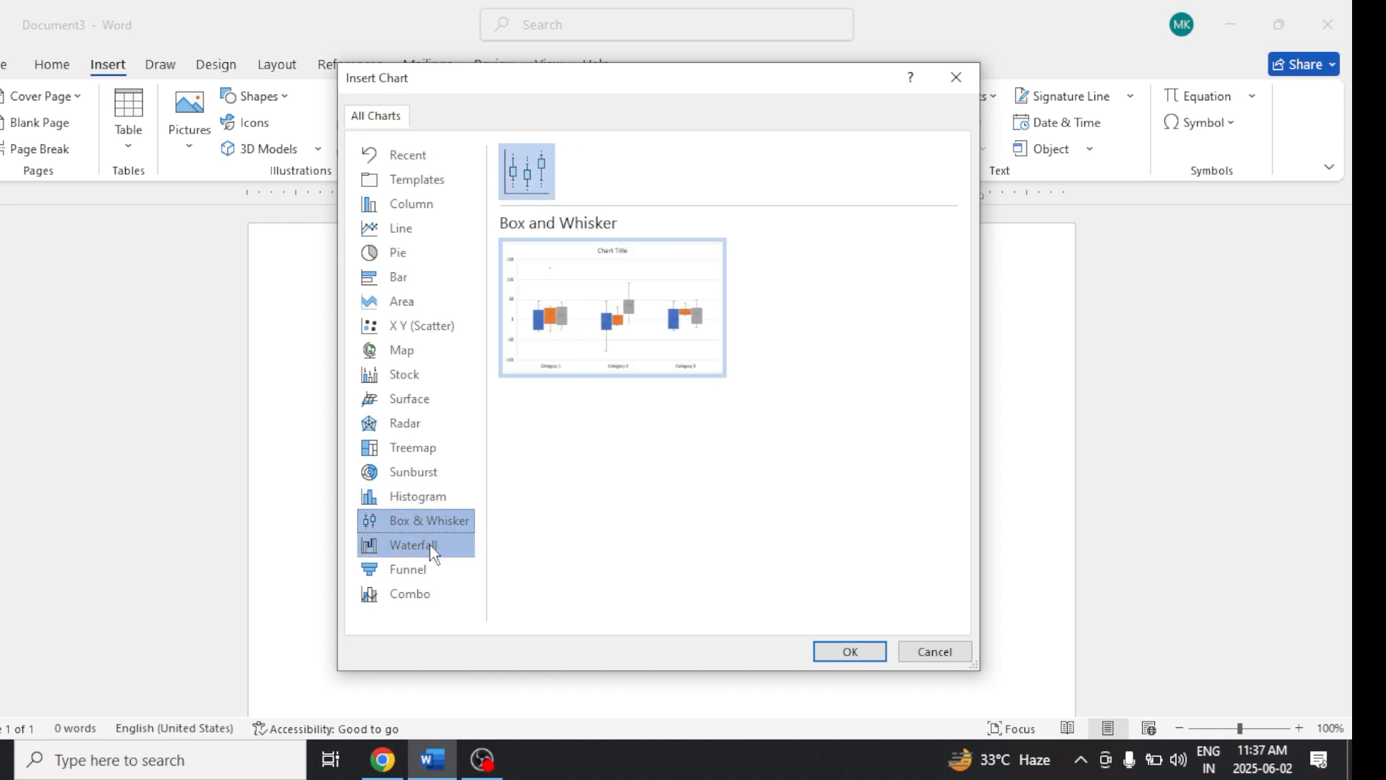
{"action": "left_click", "coordinate": [432, 549]}
{"action": "left_click", "coordinate": [432, 572]}
{"action": "left_click", "coordinate": [431, 596]}
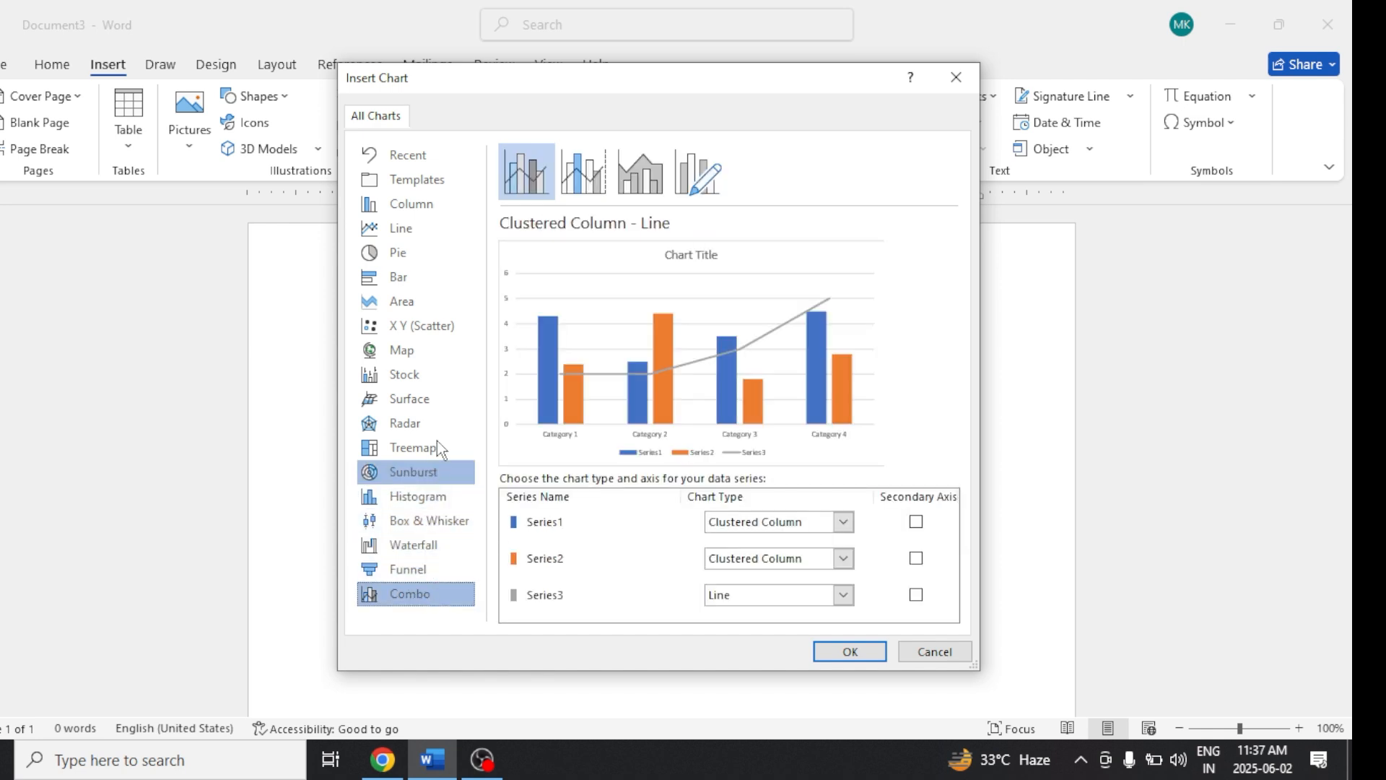
{"action": "left_click", "coordinate": [407, 353]}
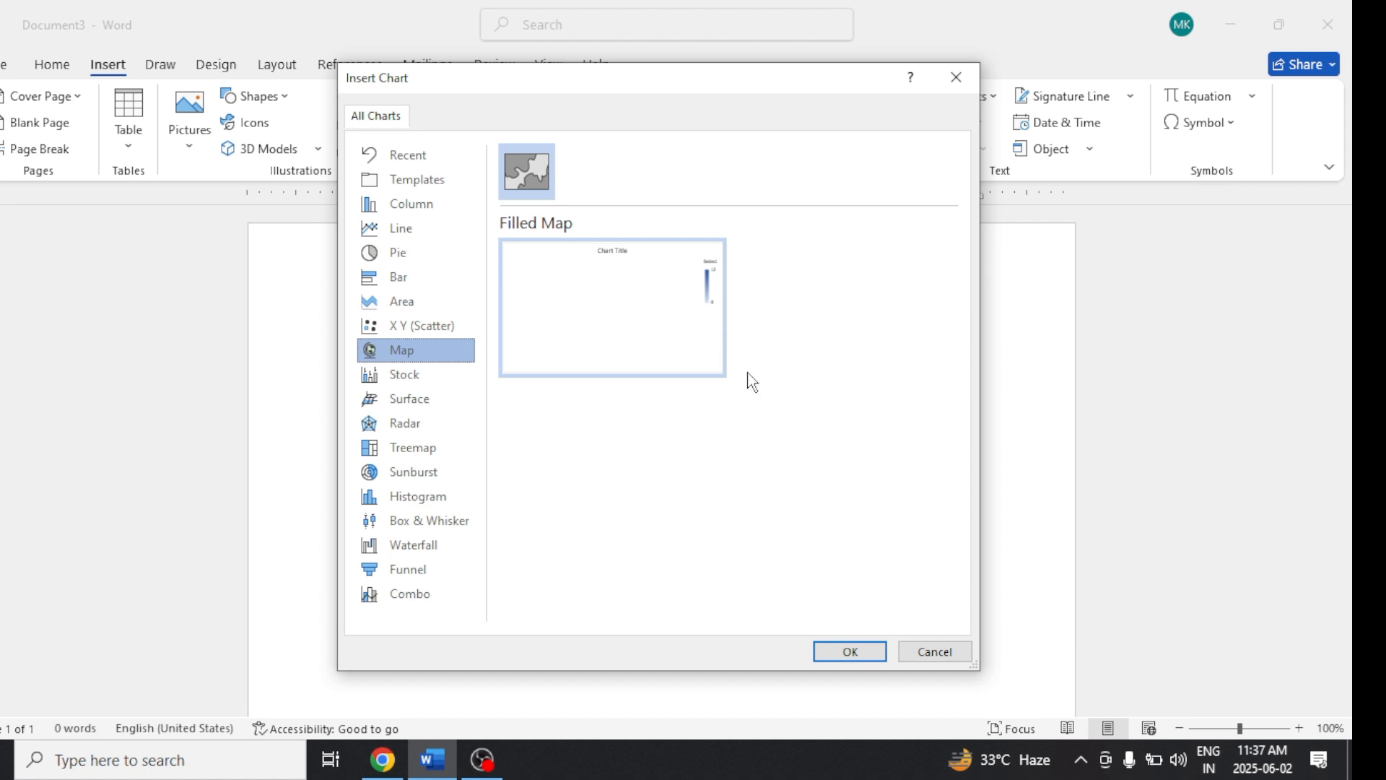
{"action": "mouse_move", "coordinate": [624, 351]}
Step: Insert a Clustered Column chart and enlarge its data sheet window to show more rows
{"action": "left_click", "coordinate": [401, 202]}
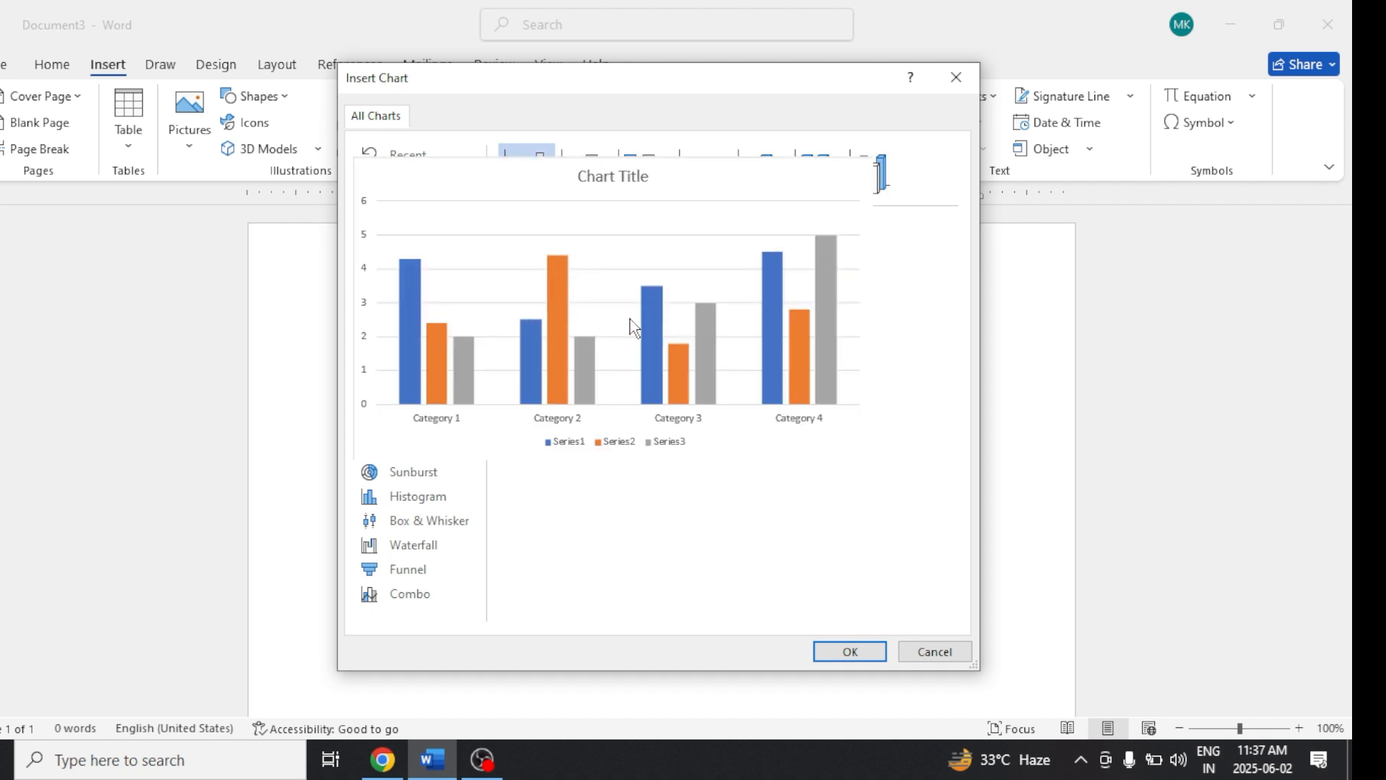
{"action": "left_click", "coordinate": [851, 652]}
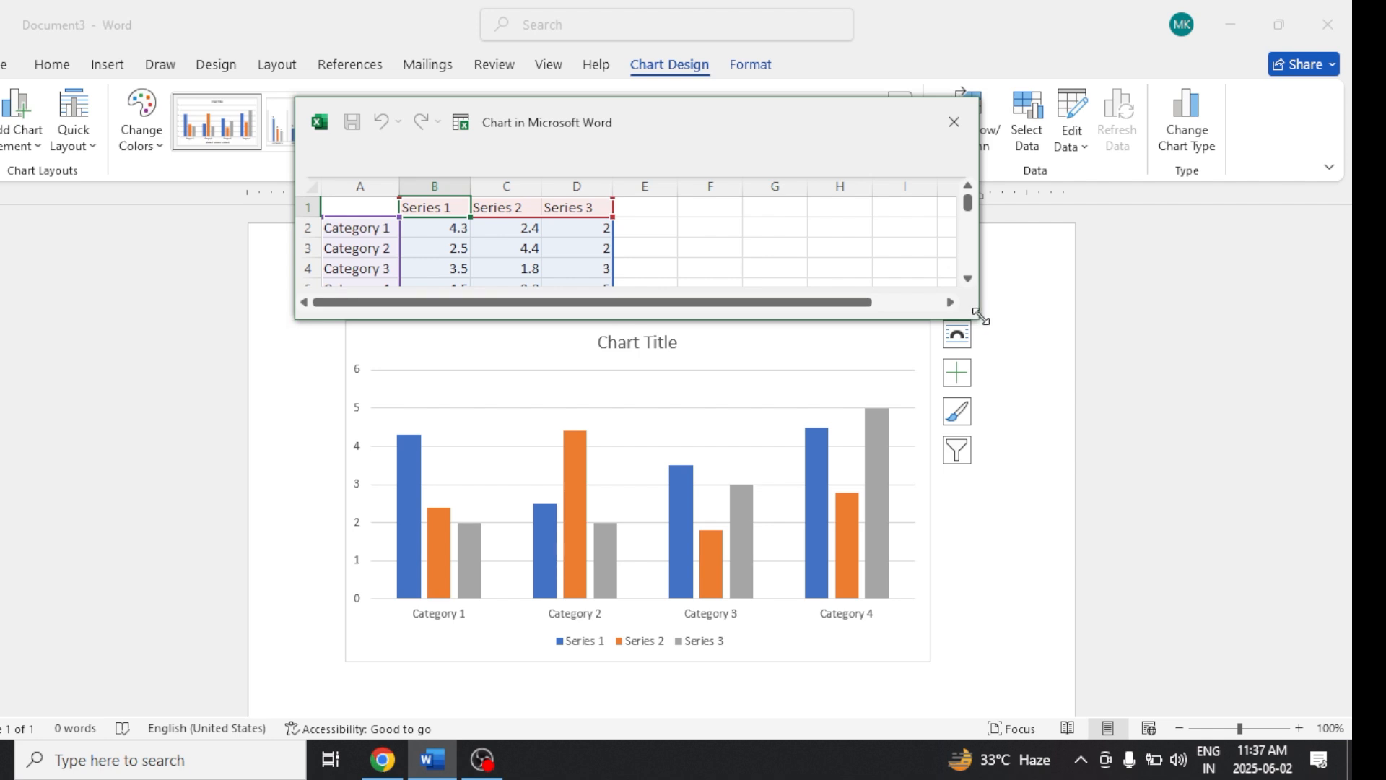
{"action": "left_click_drag", "start_coordinate": [981, 316], "coordinate": [990, 563]}
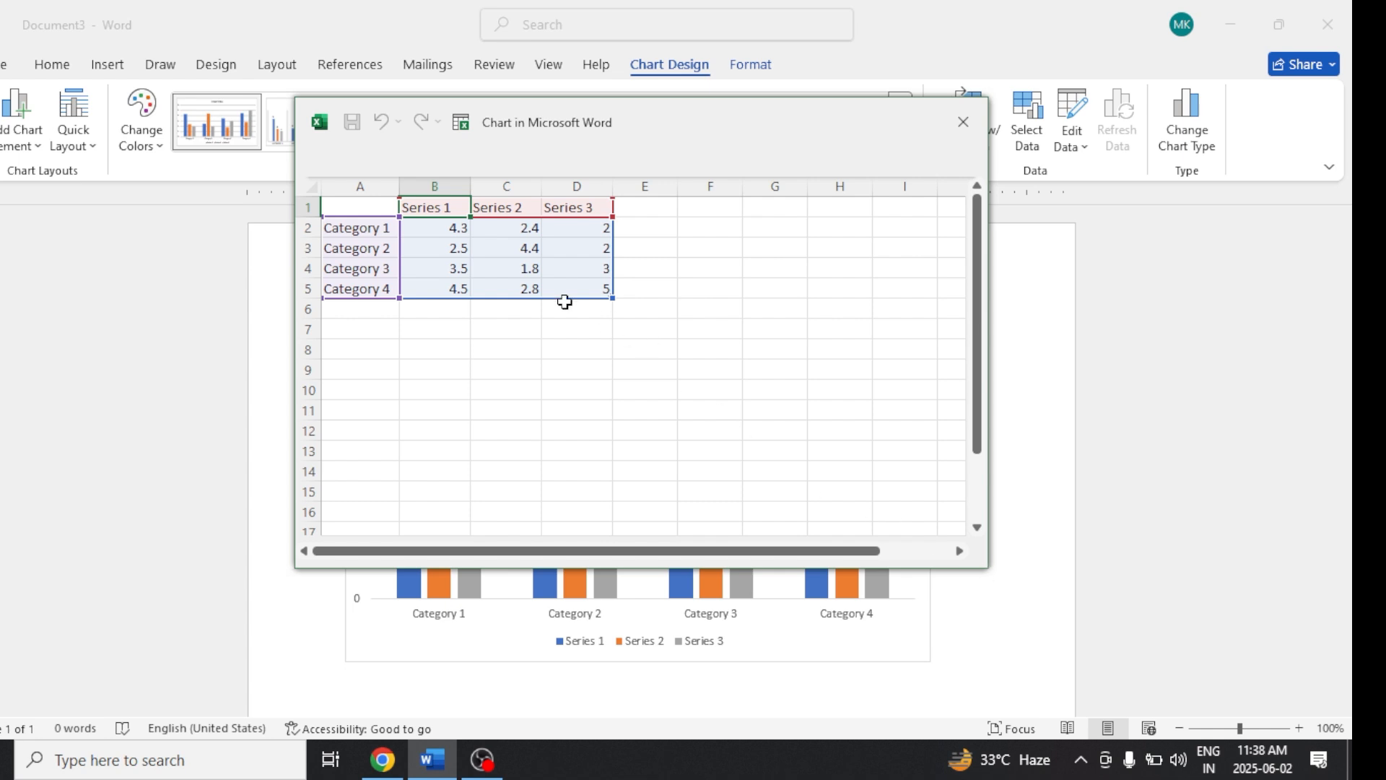
Step: Enter STATE NAME as the header in cell A1 of the chart data sheet
{"action": "left_click", "coordinate": [360, 210]}
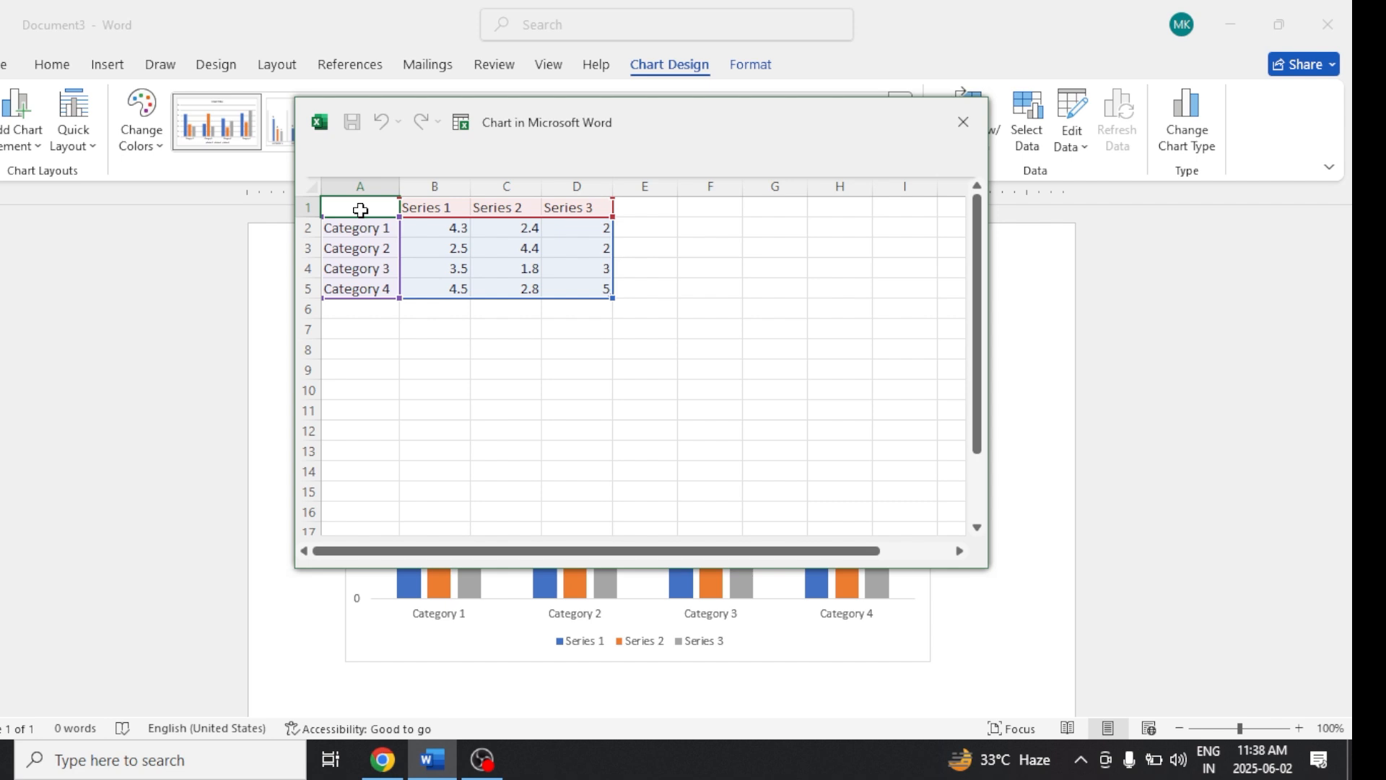
{"action": "double_click", "coordinate": [360, 210]}
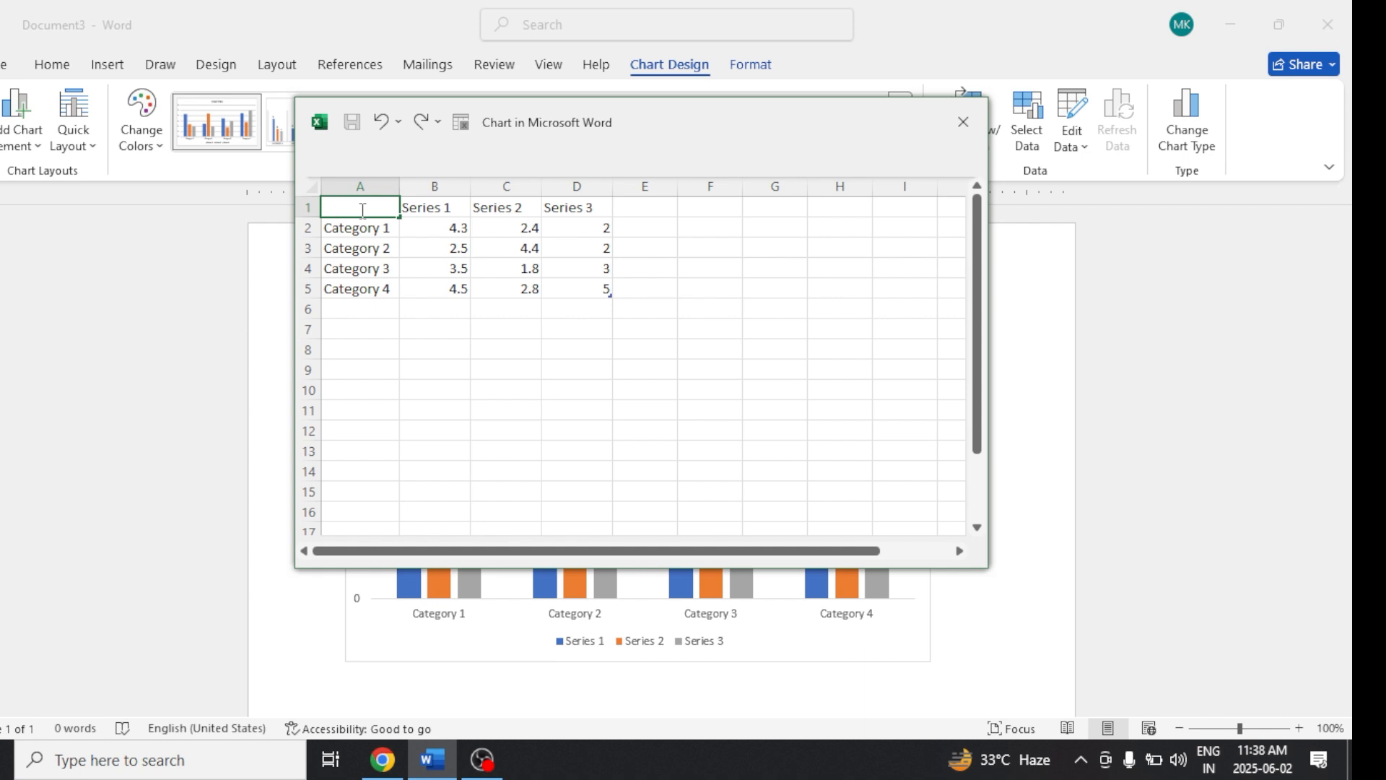
{"action": "type", "text": "STATE NAME"}
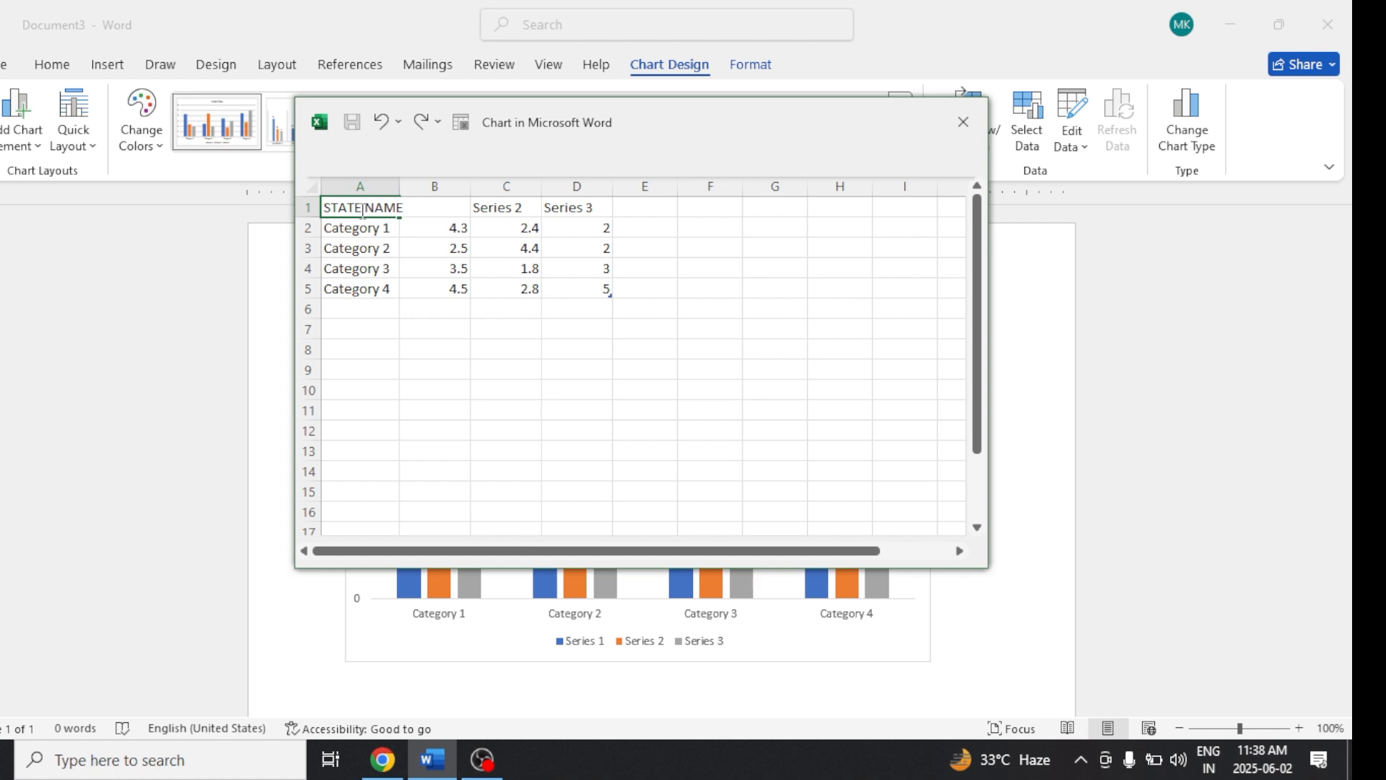
Step: Replace the first two category names in A2 and A3 with BIHAR and UP
{"action": "left_click", "coordinate": [357, 232]}
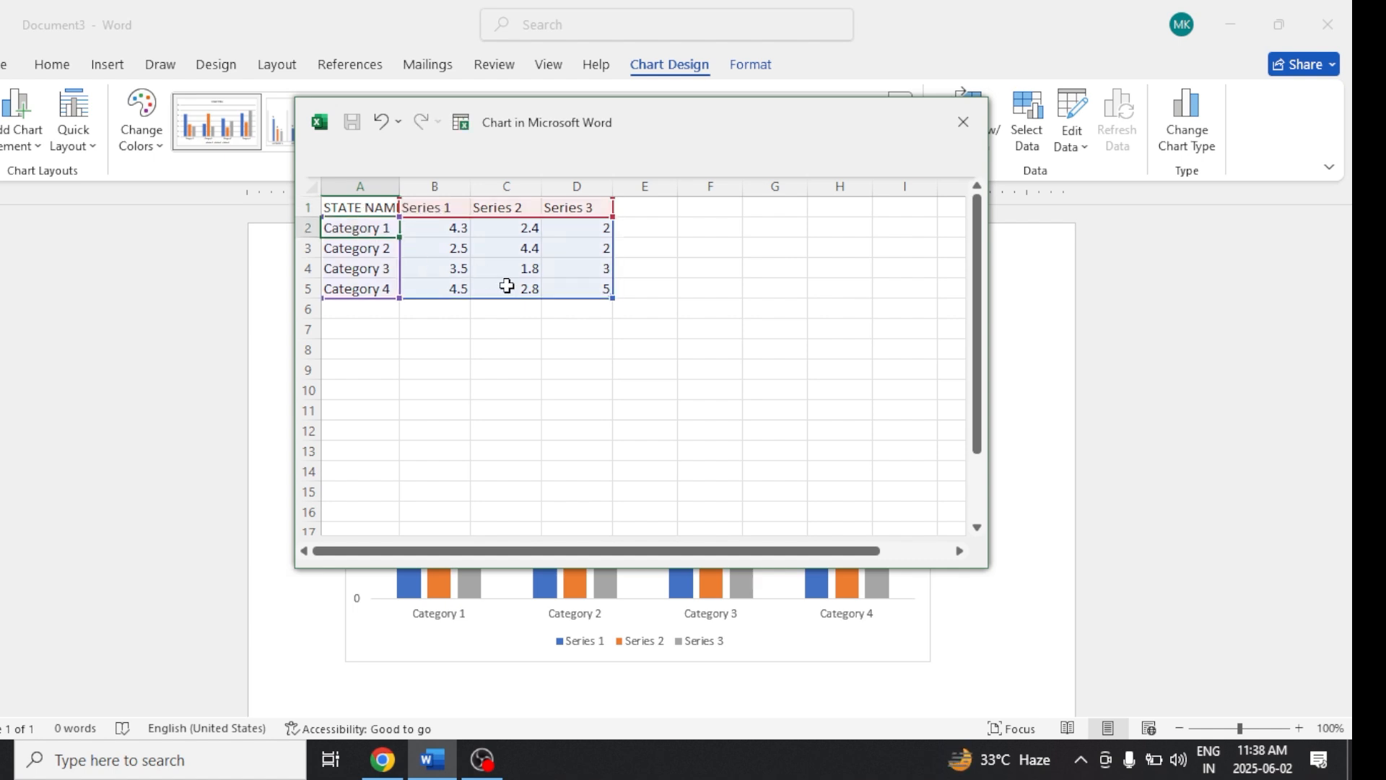
{"action": "type", "text": "BIHAR"}
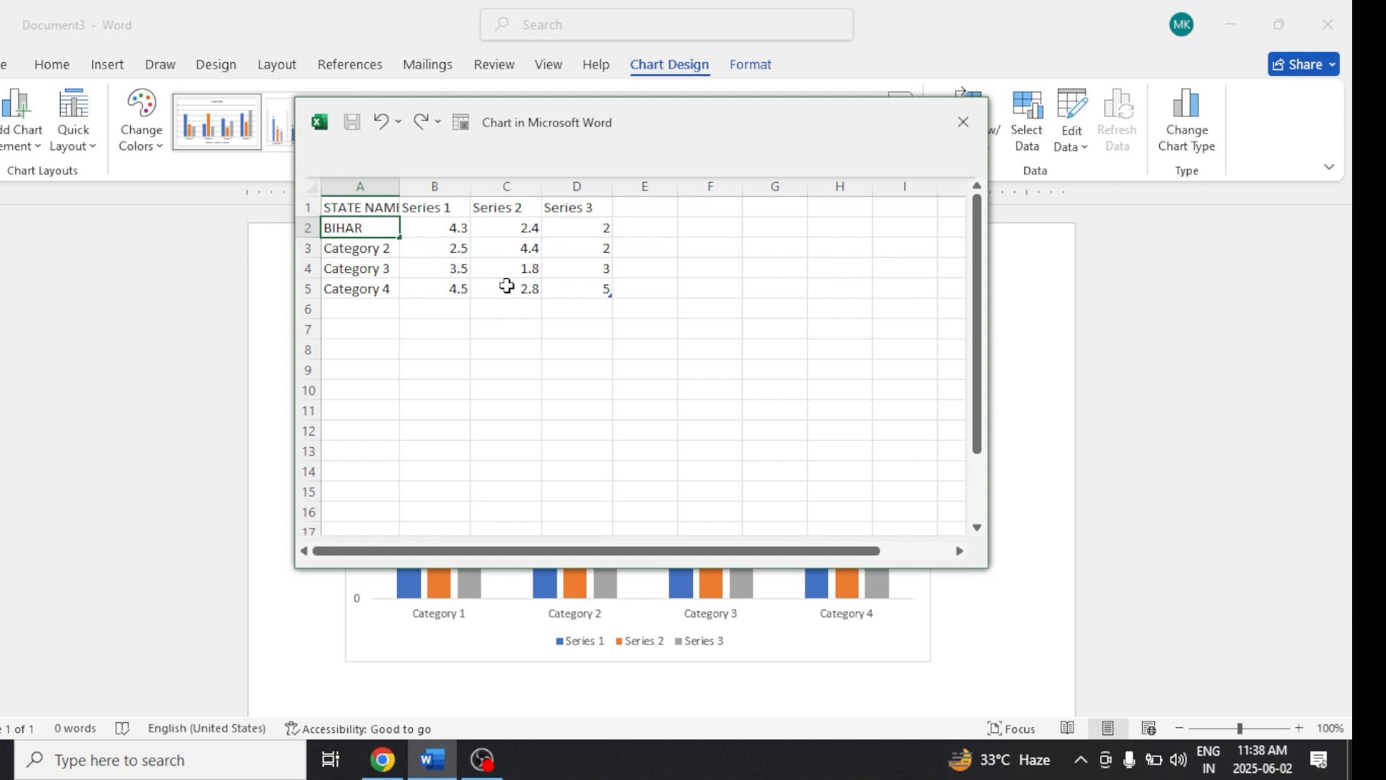
{"action": "key", "text": "Return"}
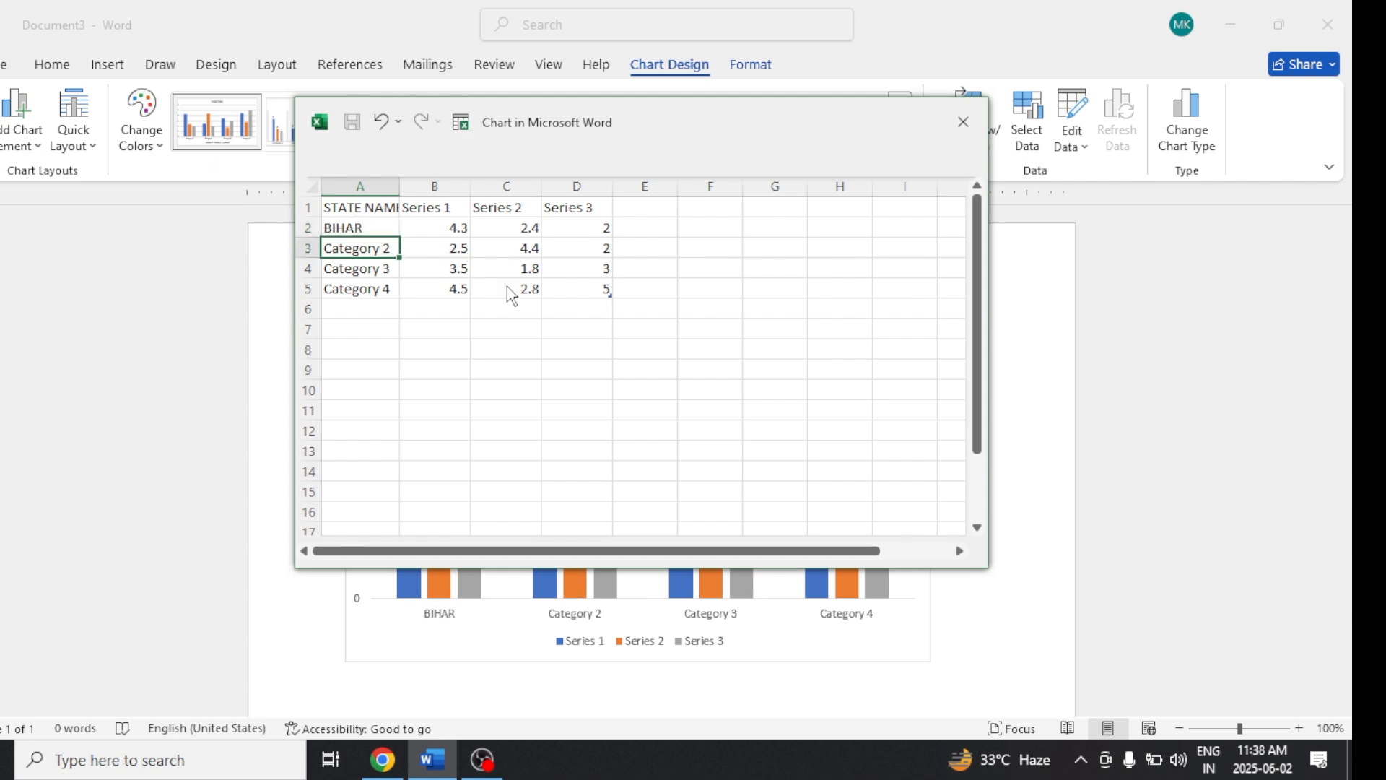
{"action": "type", "text": "UP"}
{"action": "key", "text": "BackSpace"}
{"action": "key", "text": "BackSpace"}
{"action": "type", "text": "UP"}
{"action": "key", "text": "Return"}
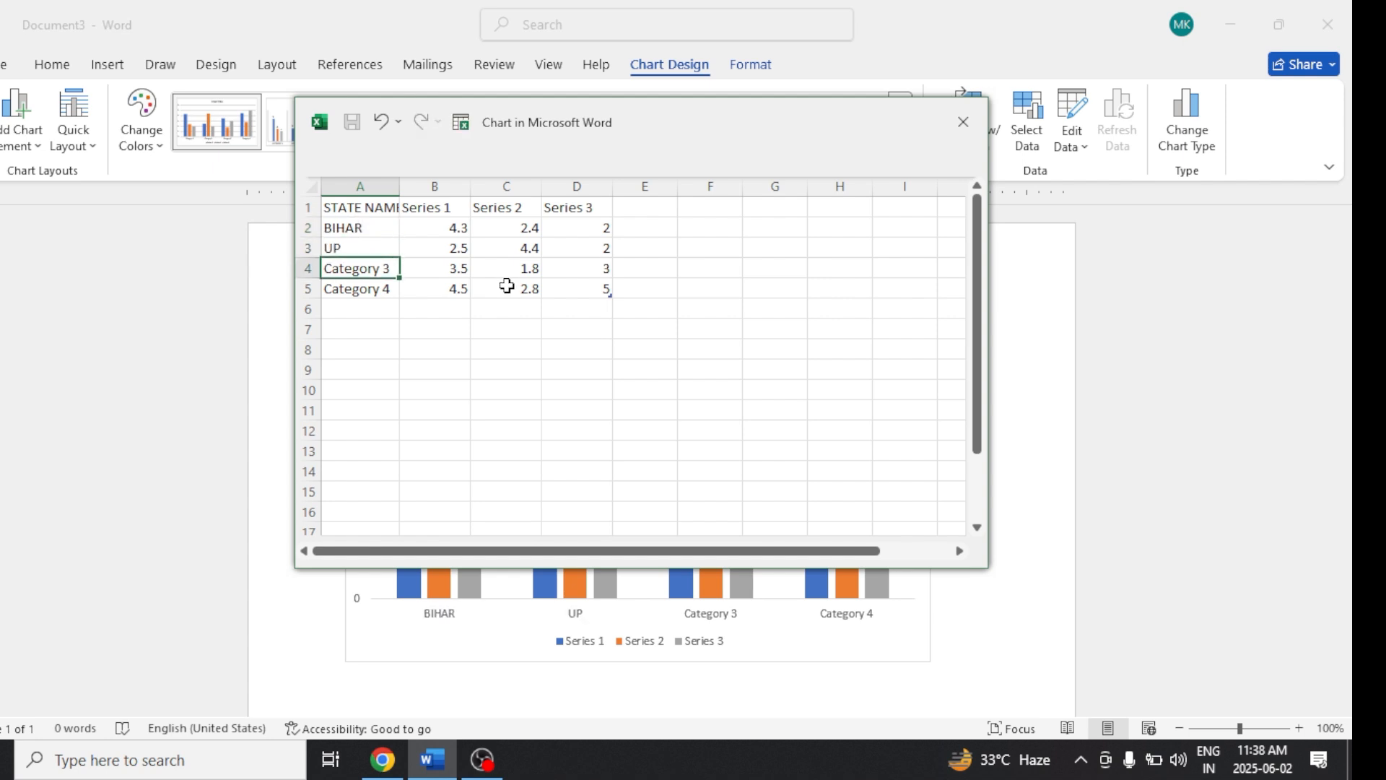
Step: Replace the category names in A4 and A5 with AASAM and GOA
{"action": "type", "text": "AAS"}
{"action": "key", "text": "BackSpace"}
{"action": "key", "text": "BackSpace"}
{"action": "type", "text": "ASAM"}
{"action": "key", "text": "Return"}
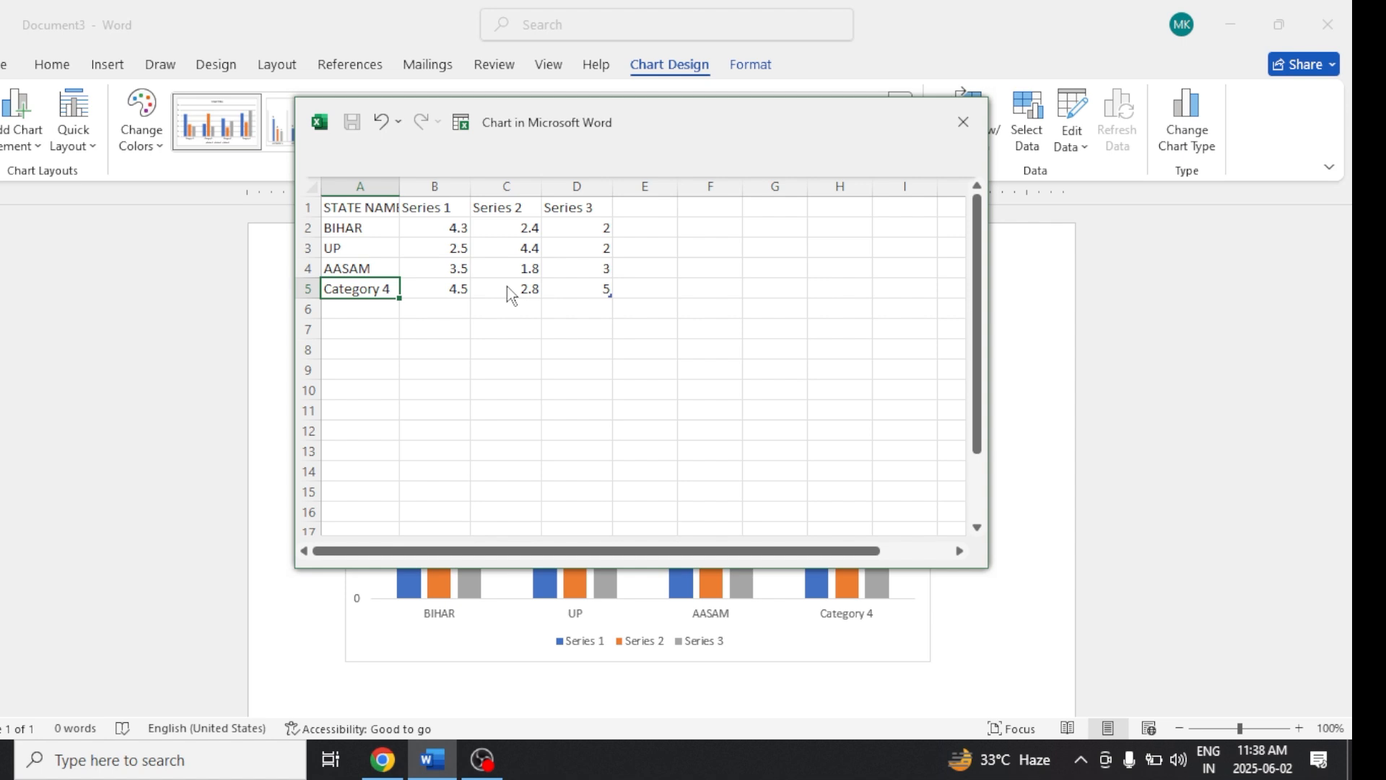
{"action": "type", "text": "GOA"}
{"action": "key", "text": "Return"}
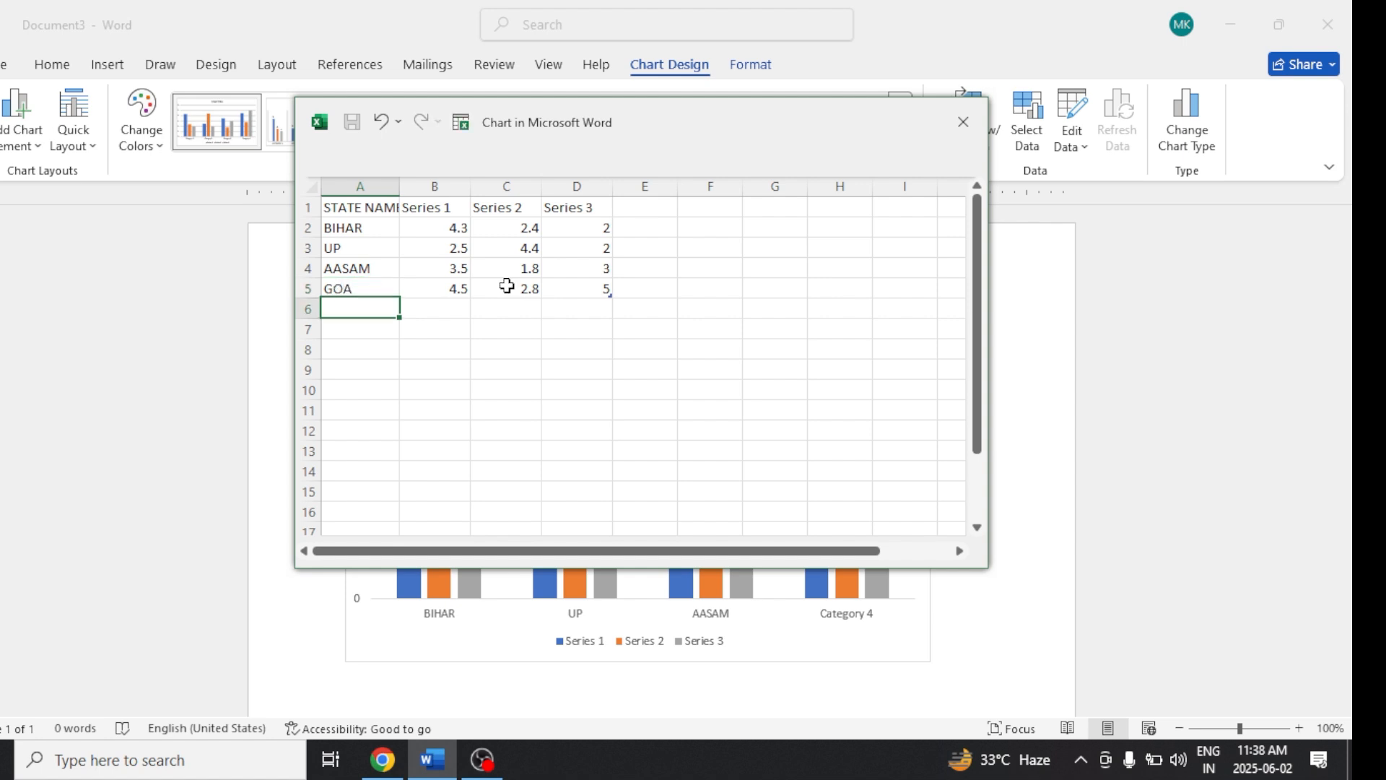
Step: Add DELHI as a new category in cell A6, below GOA
{"action": "type", "text": "DLEHI"}
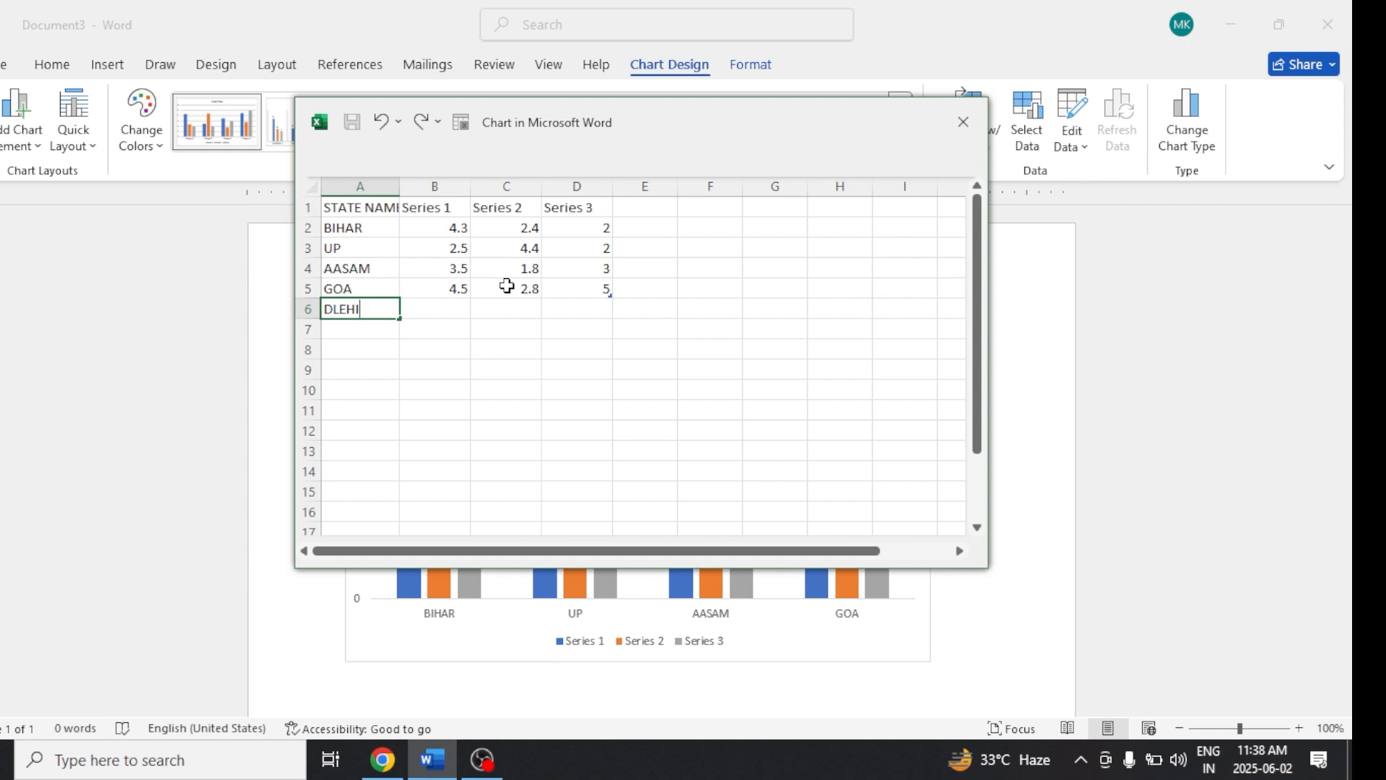
{"action": "key", "text": "BackSpace"}
{"action": "key", "text": "BackSpace"}
{"action": "key", "text": "BackSpace"}
{"action": "key", "text": "BackSpace"}
{"action": "type", "text": "ELHI"}
{"action": "key", "text": "Return"}
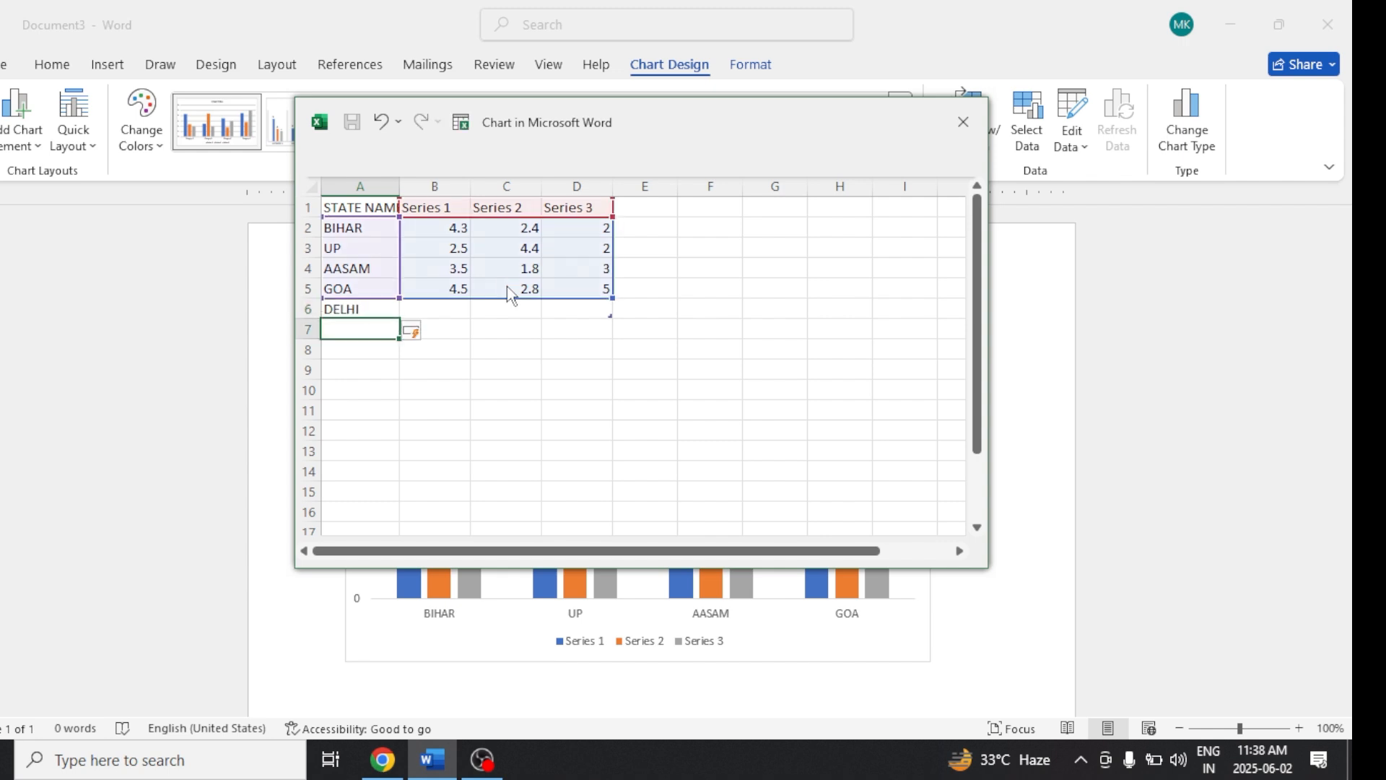
Step: Add MUMBAI, KOLKATA and GUJARAT as further categories in cells A7 to A9
{"action": "type", "text": "MUMBA"}
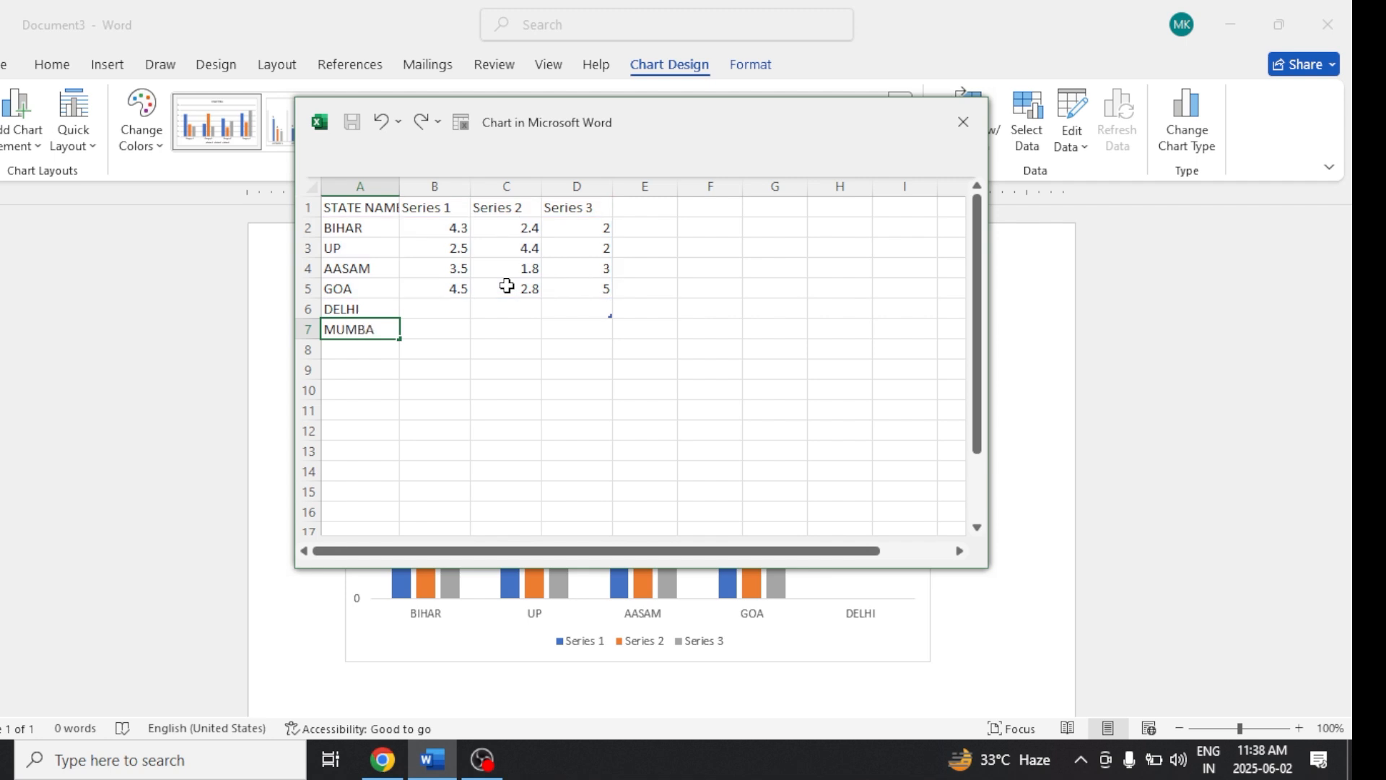
{"action": "type", "text": "I"}
{"action": "key", "text": "Return"}
{"action": "type", "text": "K"}
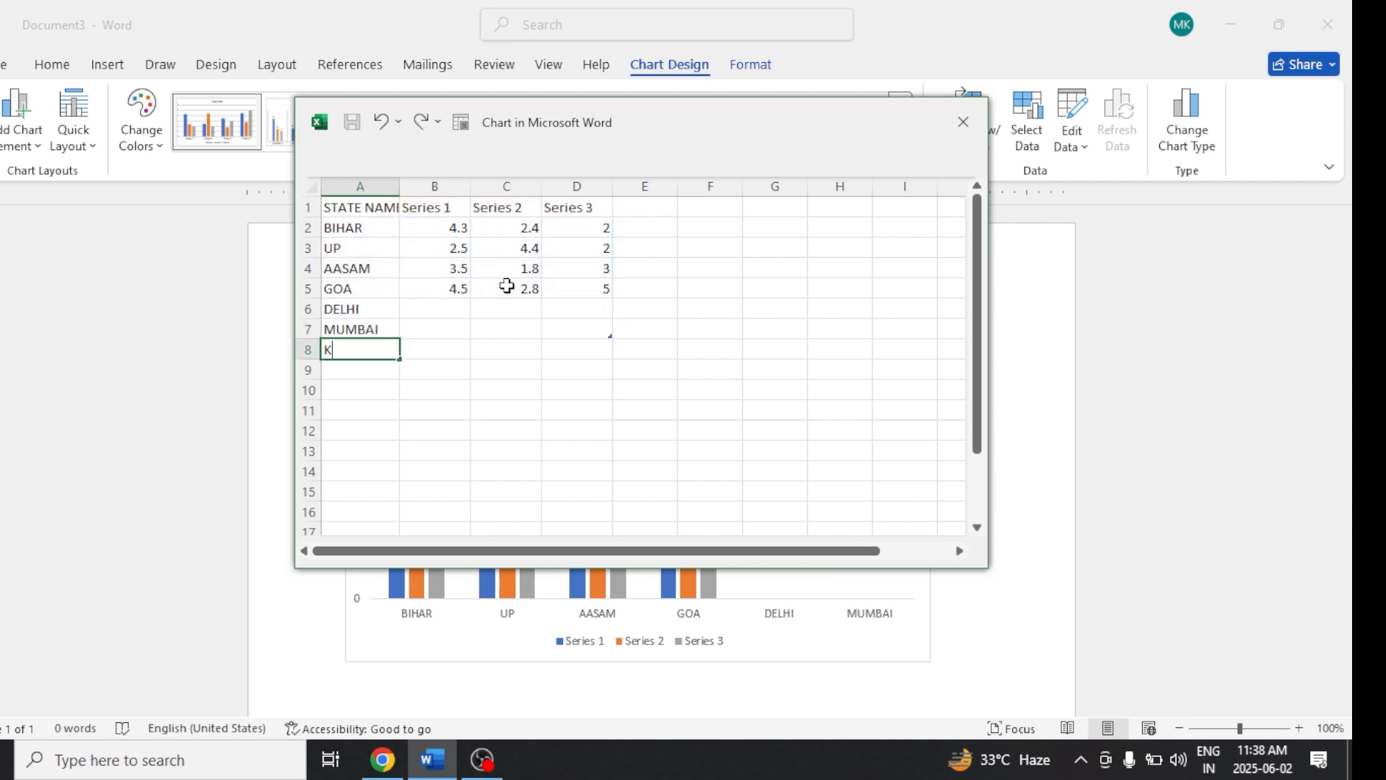
{"action": "type", "text": "OLKATA"}
{"action": "key", "text": "Return"}
{"action": "type", "text": "G"}
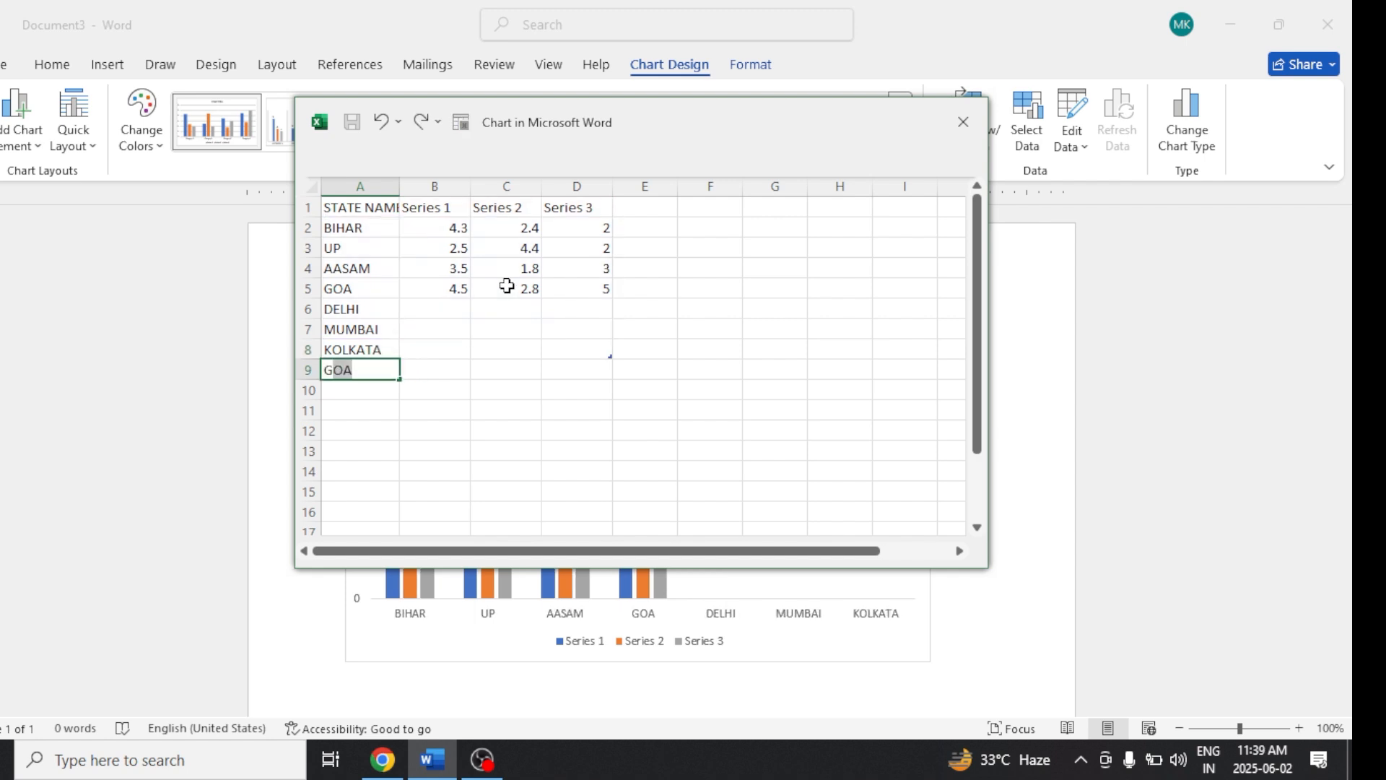
{"action": "type", "text": "UJARAT"}
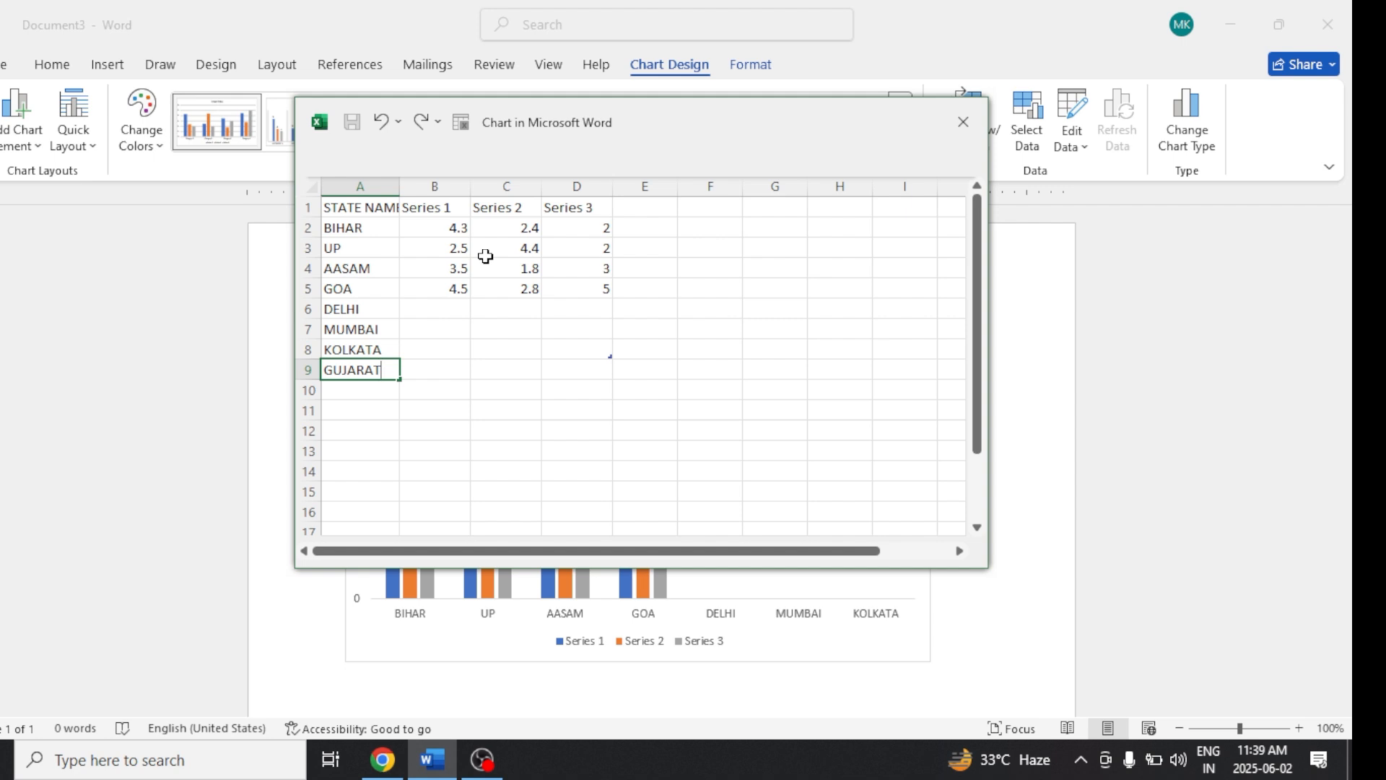
Step: Rename the first data series header in cell B1 as POPULATION
{"action": "left_click", "coordinate": [430, 209]}
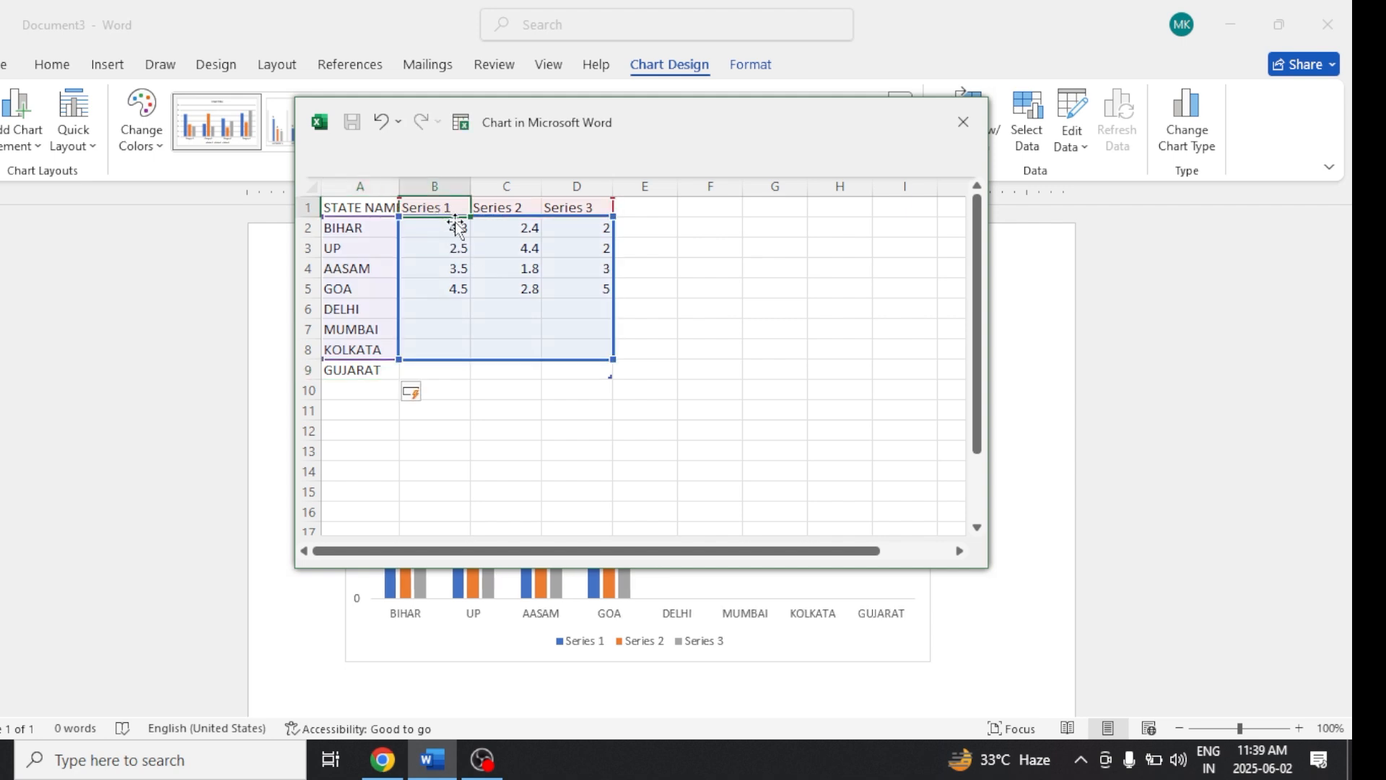
{"action": "type", "text": "p"}
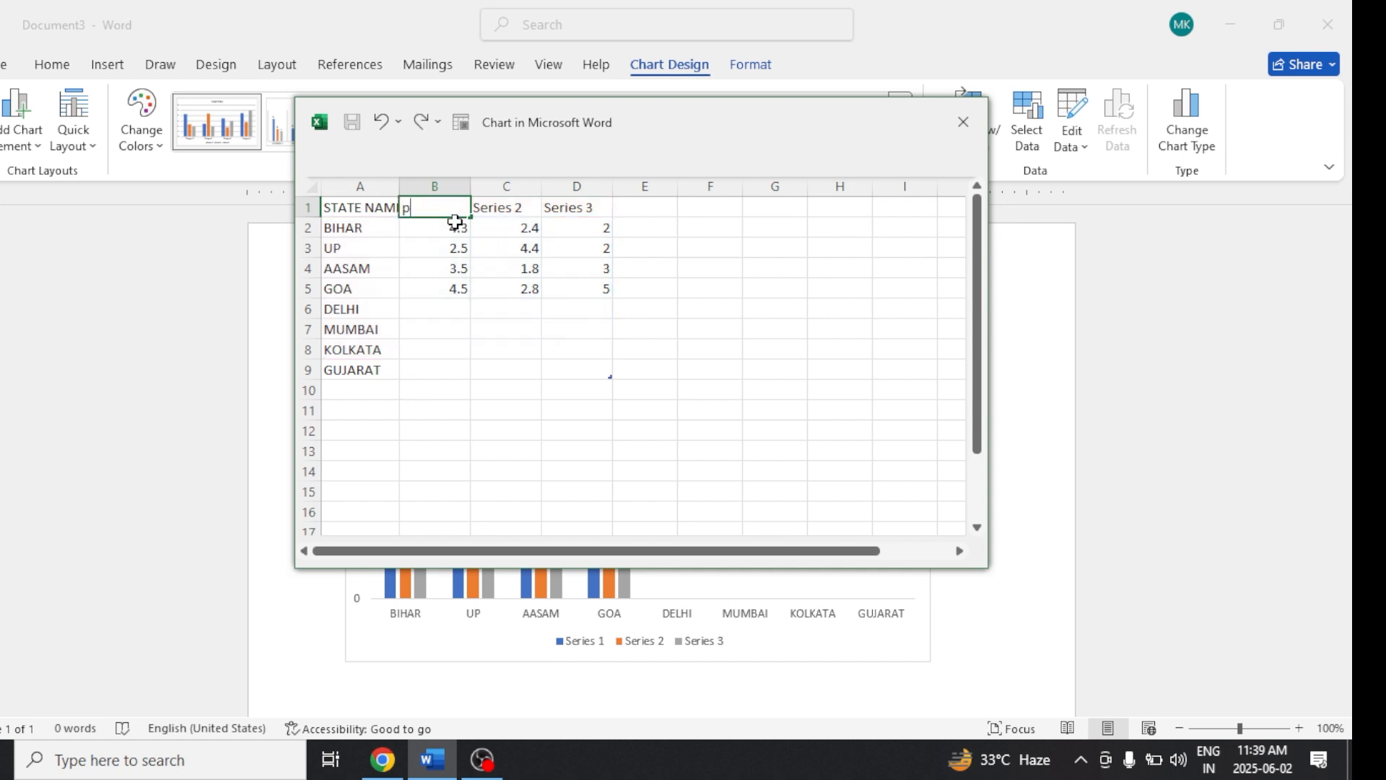
{"action": "key", "text": "BackSpace"}
{"action": "type", "text": "POPULATION"}
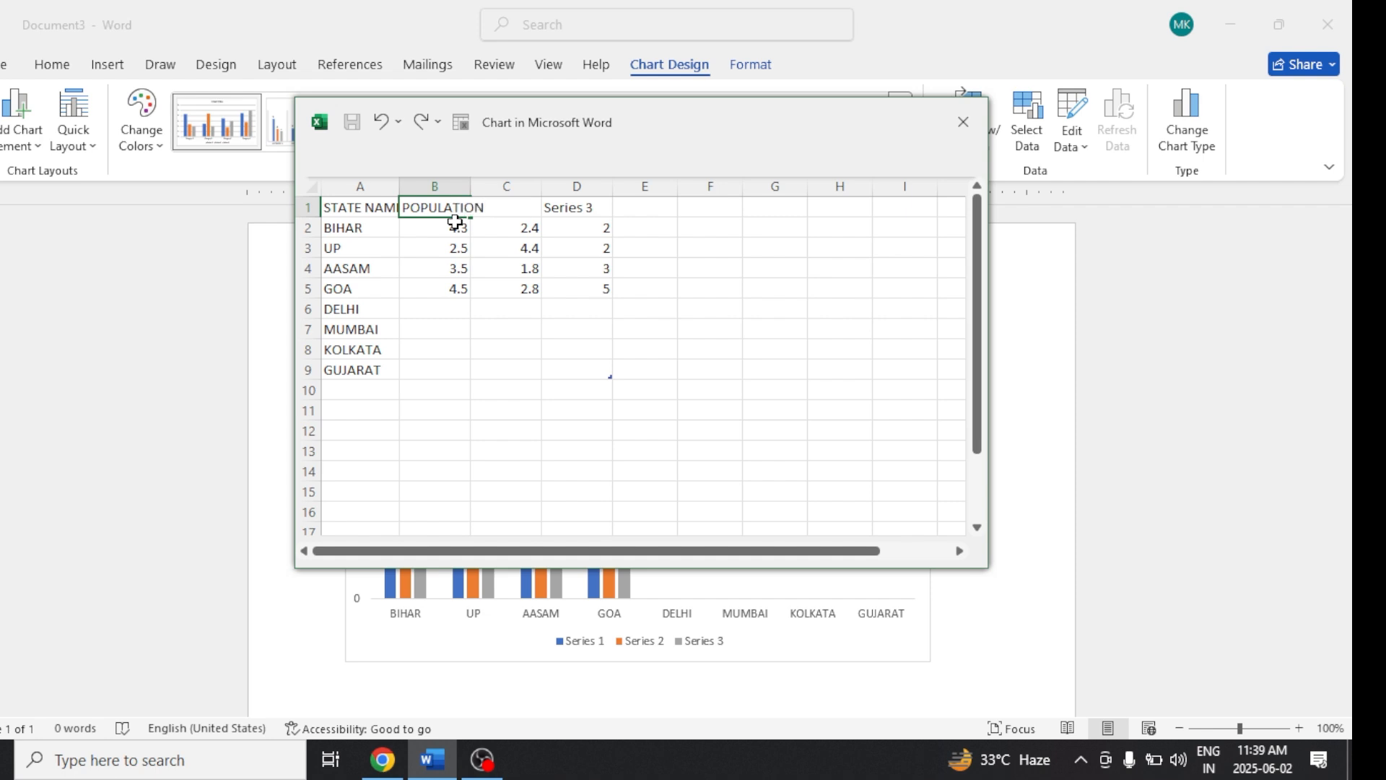
Step: Complete the series header in cell B1 so that it reads POPULATION (CR)
{"action": "type", "text": " (cR"}
{"action": "key", "text": "BackSpace"}
{"action": "key", "text": "BackSpace"}
{"action": "type", "text": "CR)"}
Step: Enter the population values 15, 25, 7 and 3 for BIHAR, UP, AASAM and GOA in cells B2 to B5
{"action": "left_click", "coordinate": [459, 233]}
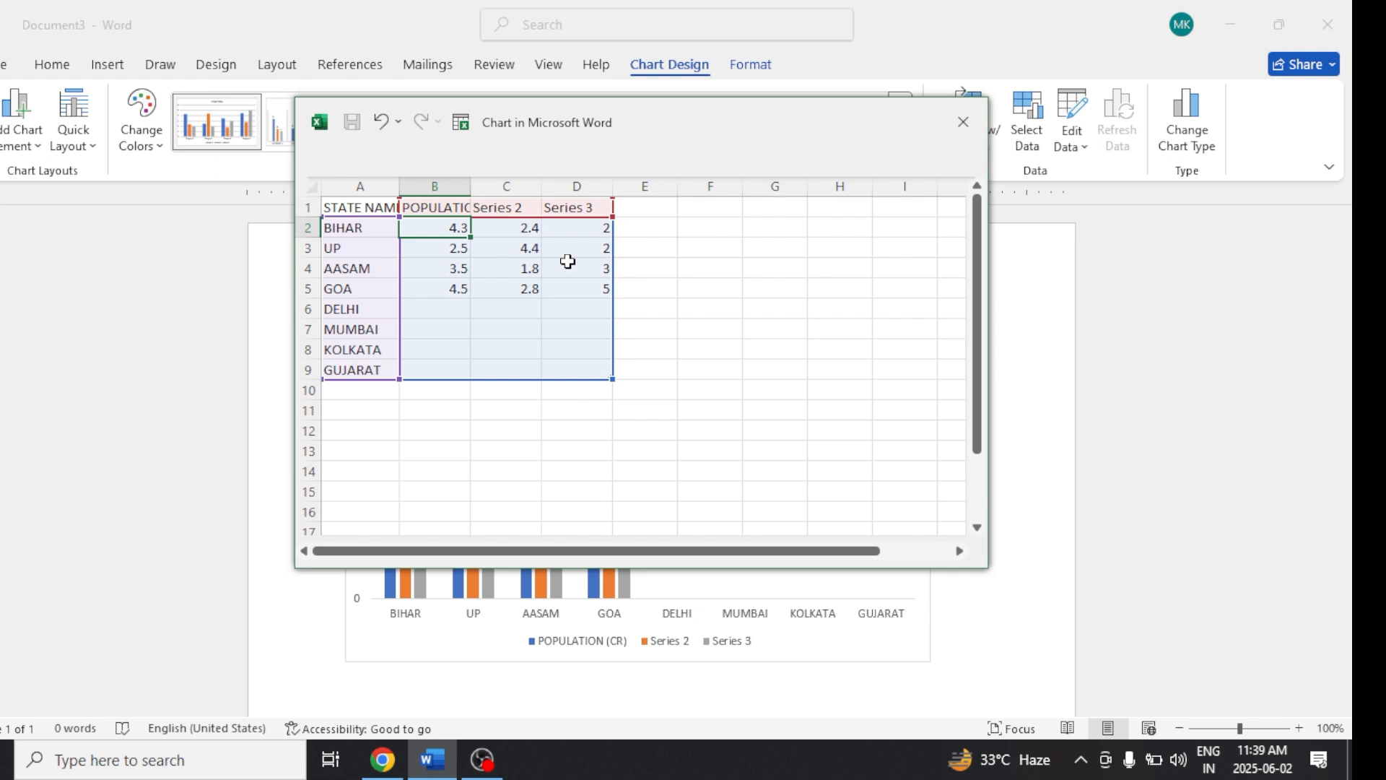
{"action": "type", "text": "15"}
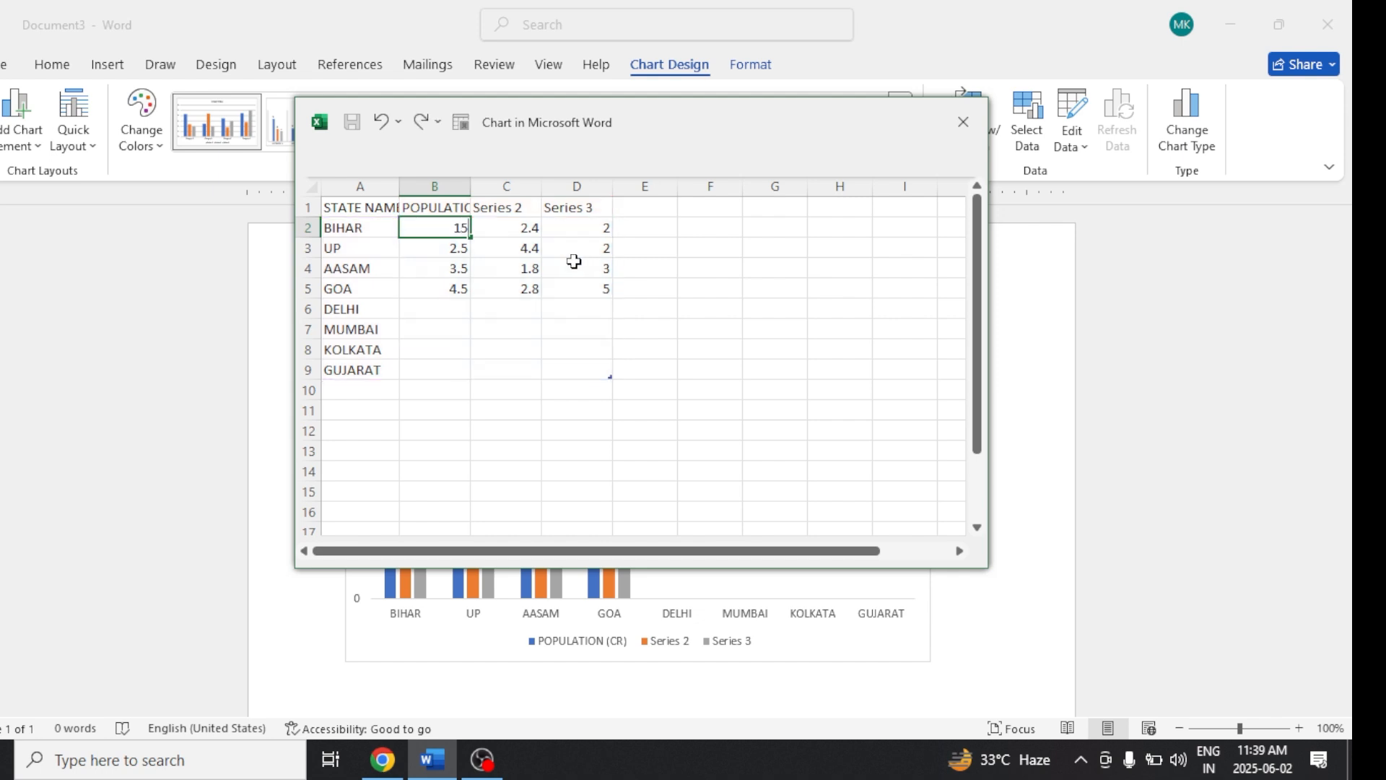
{"action": "key", "text": "Return"}
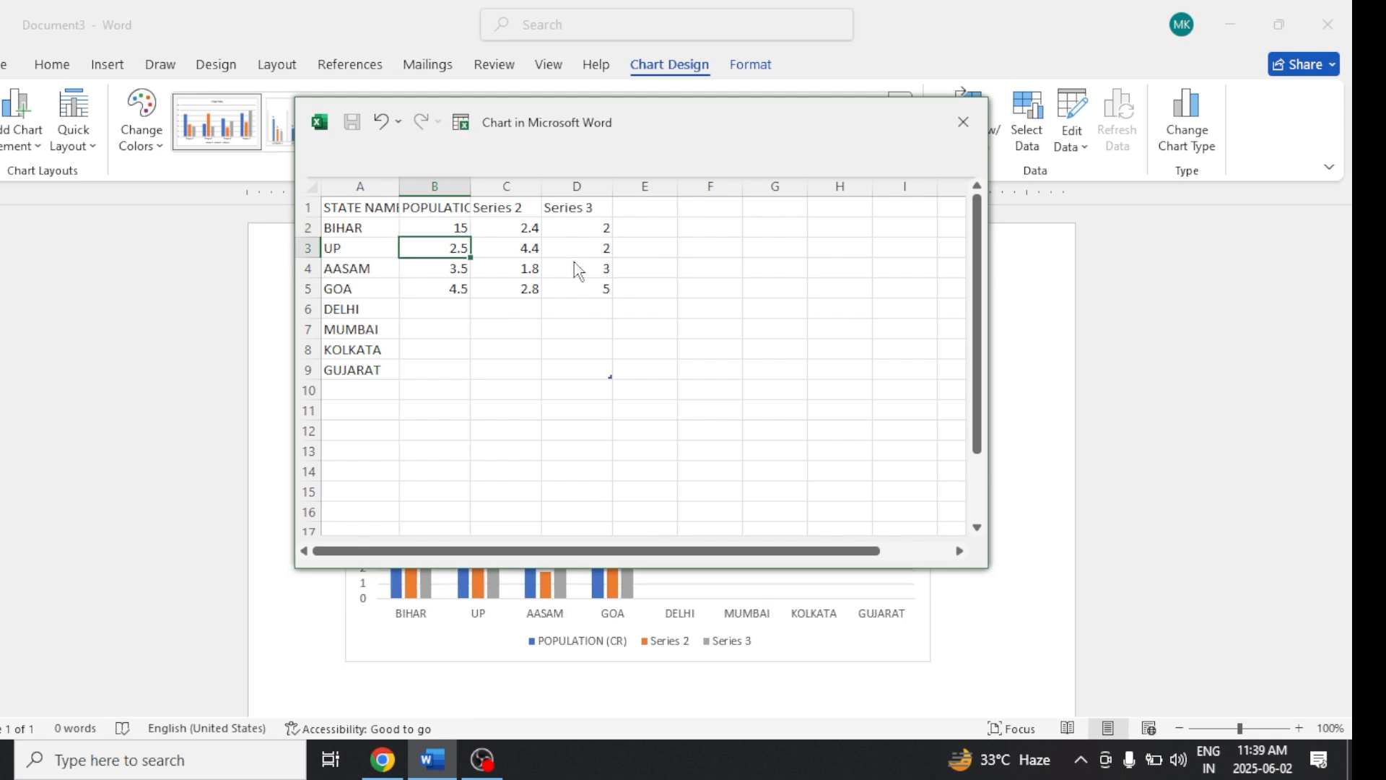
{"action": "type", "text": "25"}
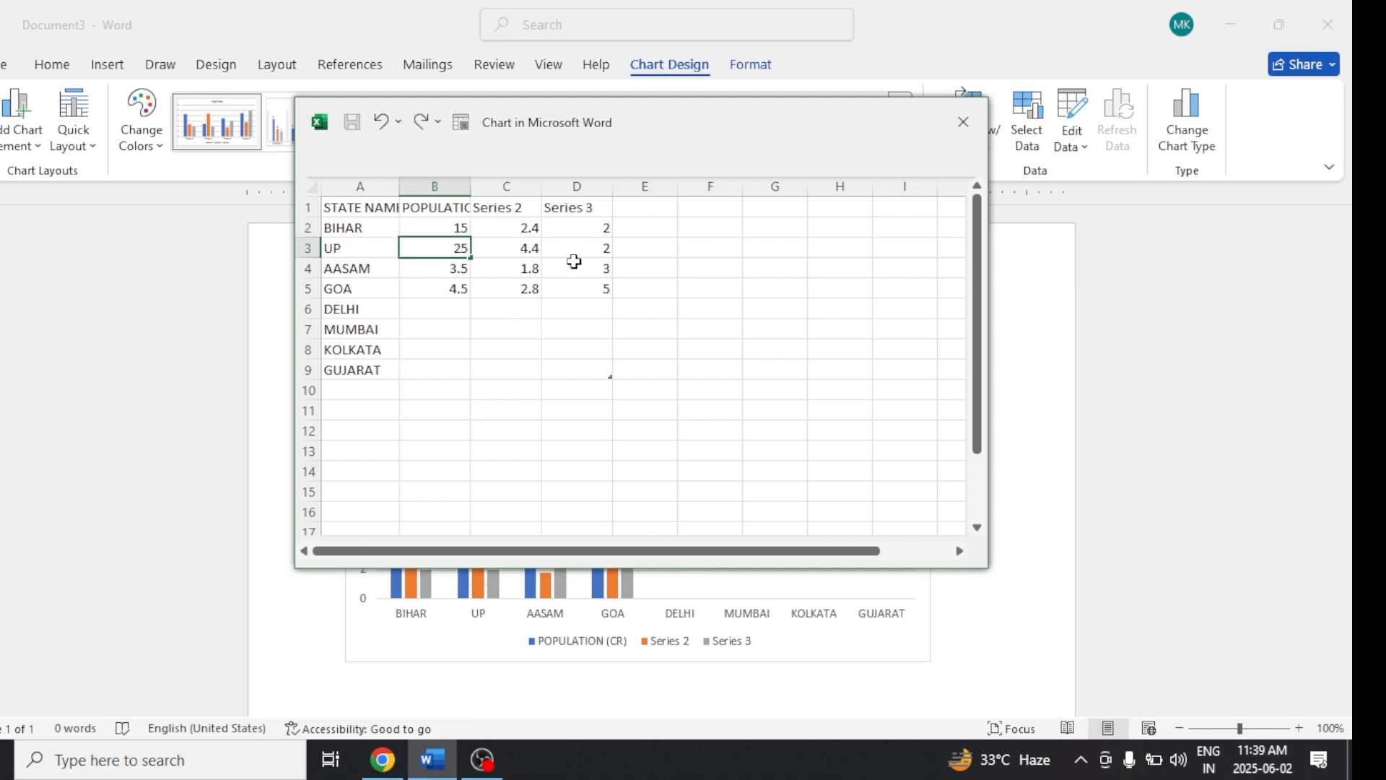
{"action": "key", "text": "Return"}
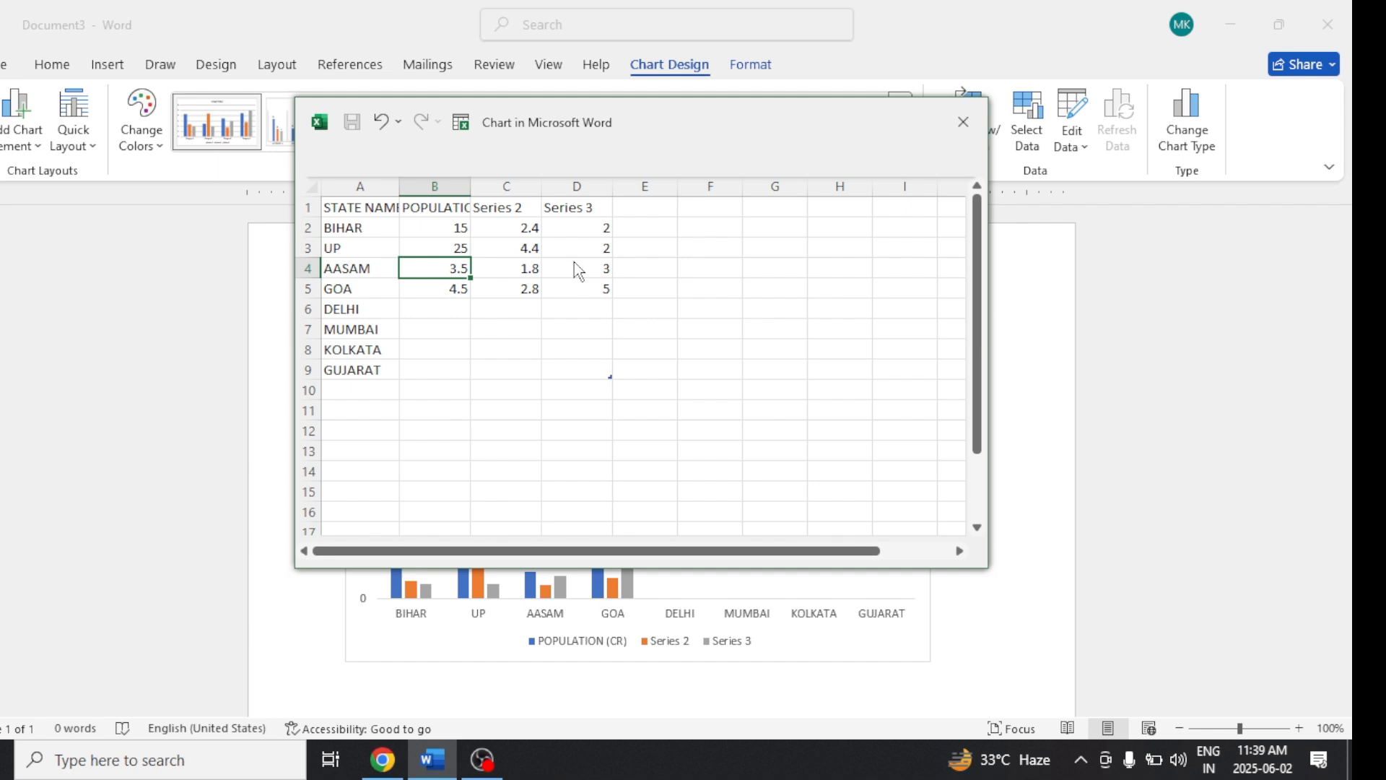
{"action": "type", "text": "7"}
{"action": "key", "text": "Return"}
{"action": "type", "text": "3"}
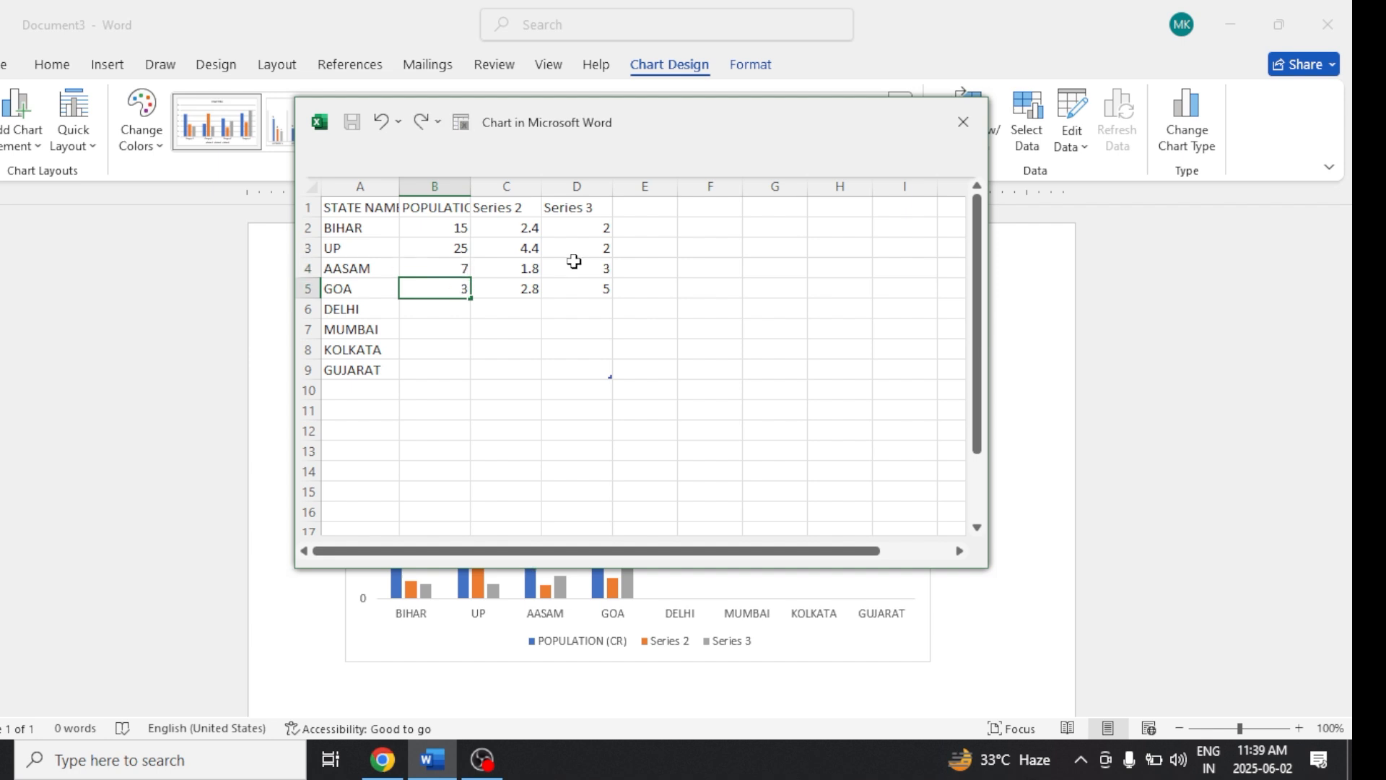
{"action": "key", "text": "Return"}
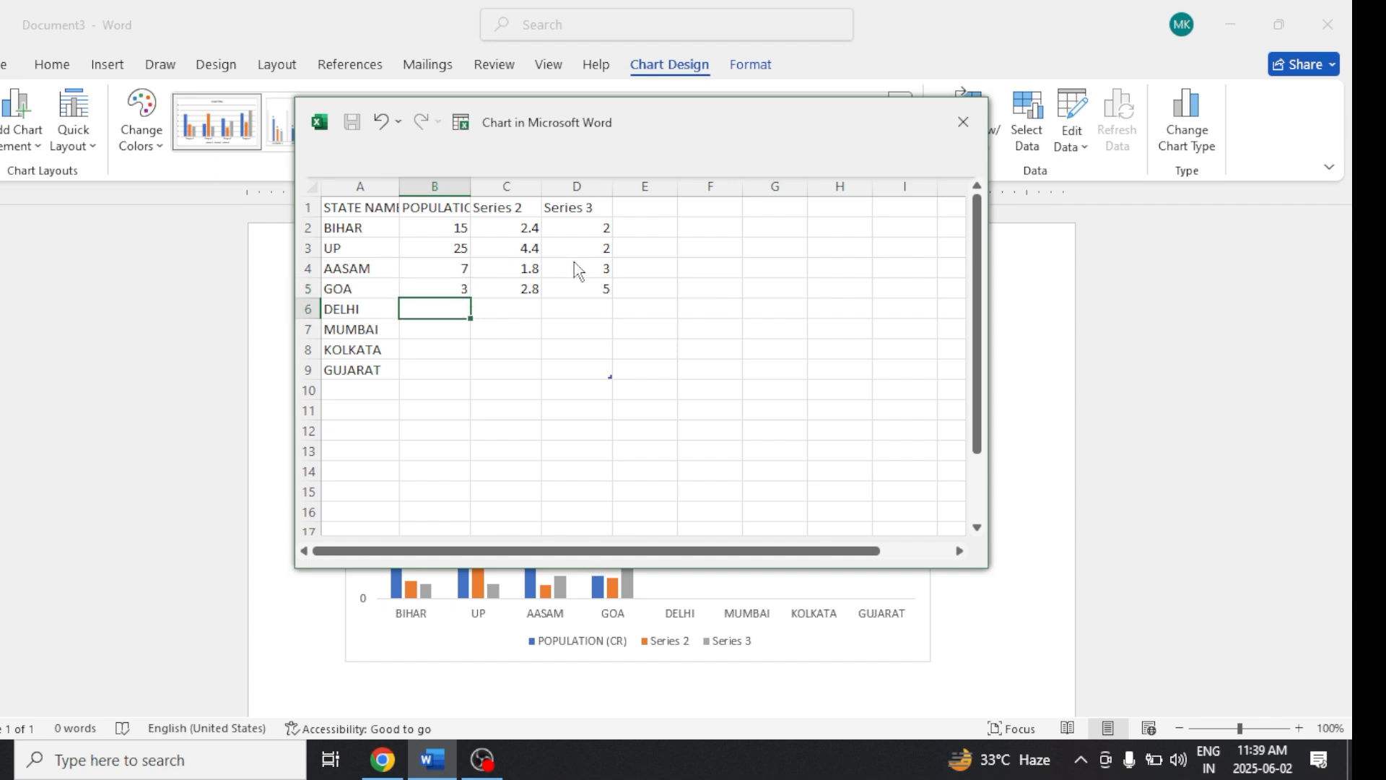
Step: Enter the population values 4, 16, 8 and 10 for DELHI, MUMBAI, KOLKATA and GUJARAT in cells B6 to B9
{"action": "type", "text": "4"}
{"action": "key", "text": "Return"}
{"action": "type", "text": "16"}
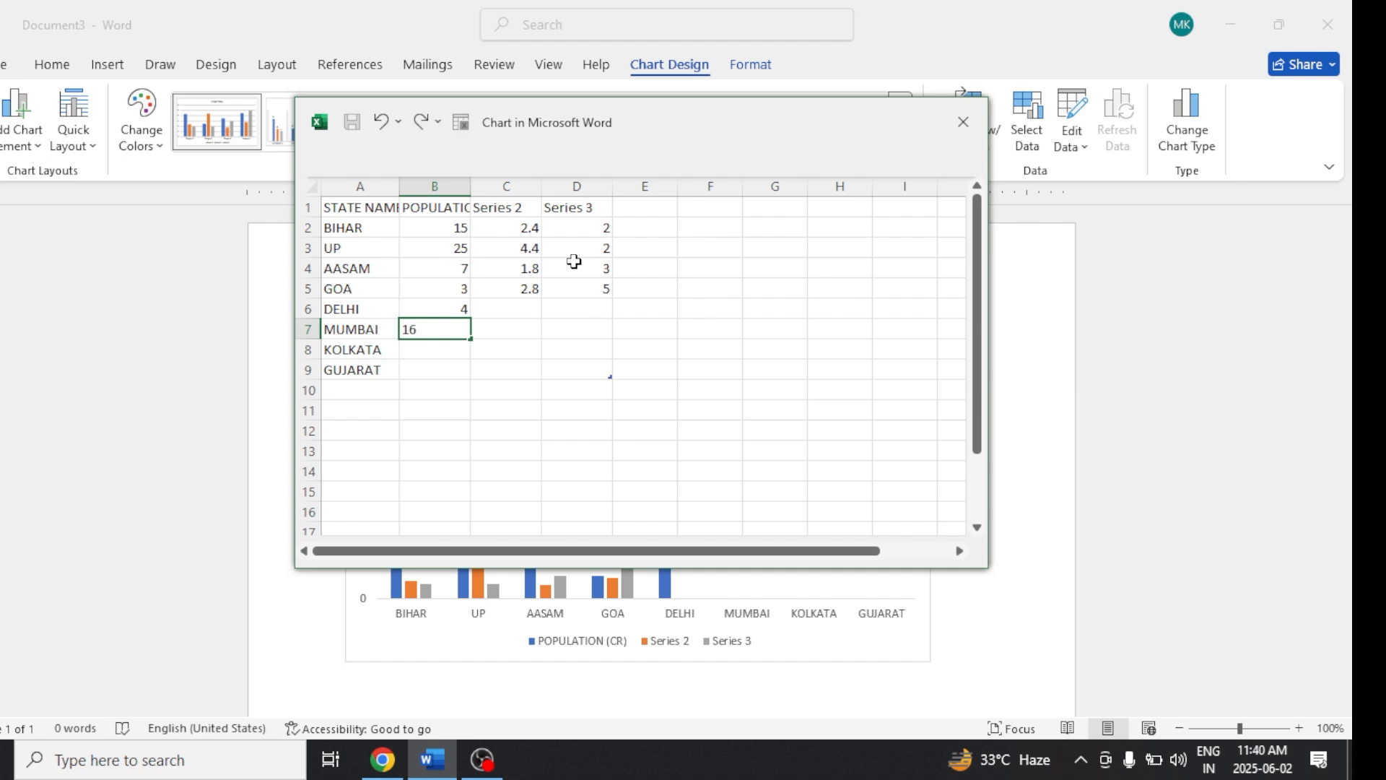
{"action": "key", "text": "Return"}
{"action": "type", "text": "8"}
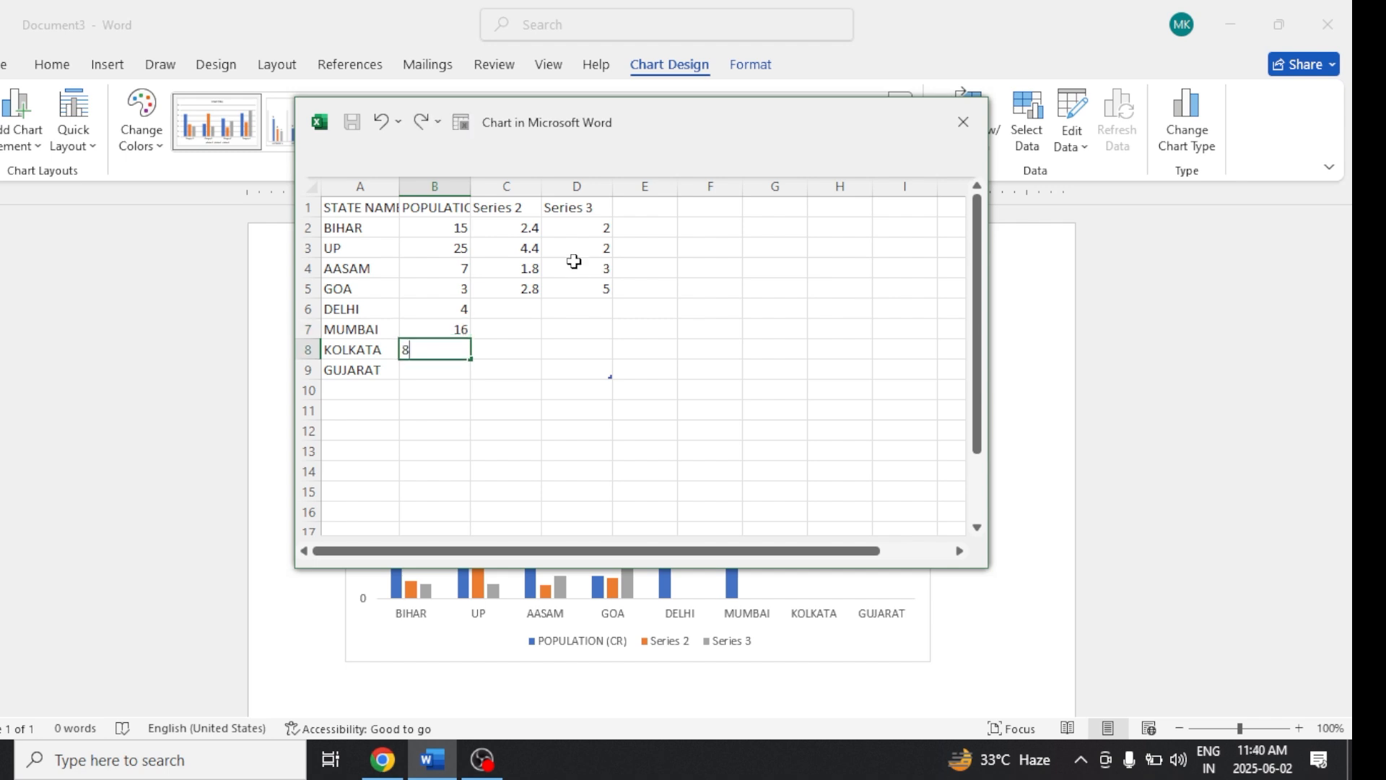
{"action": "key", "text": "Return"}
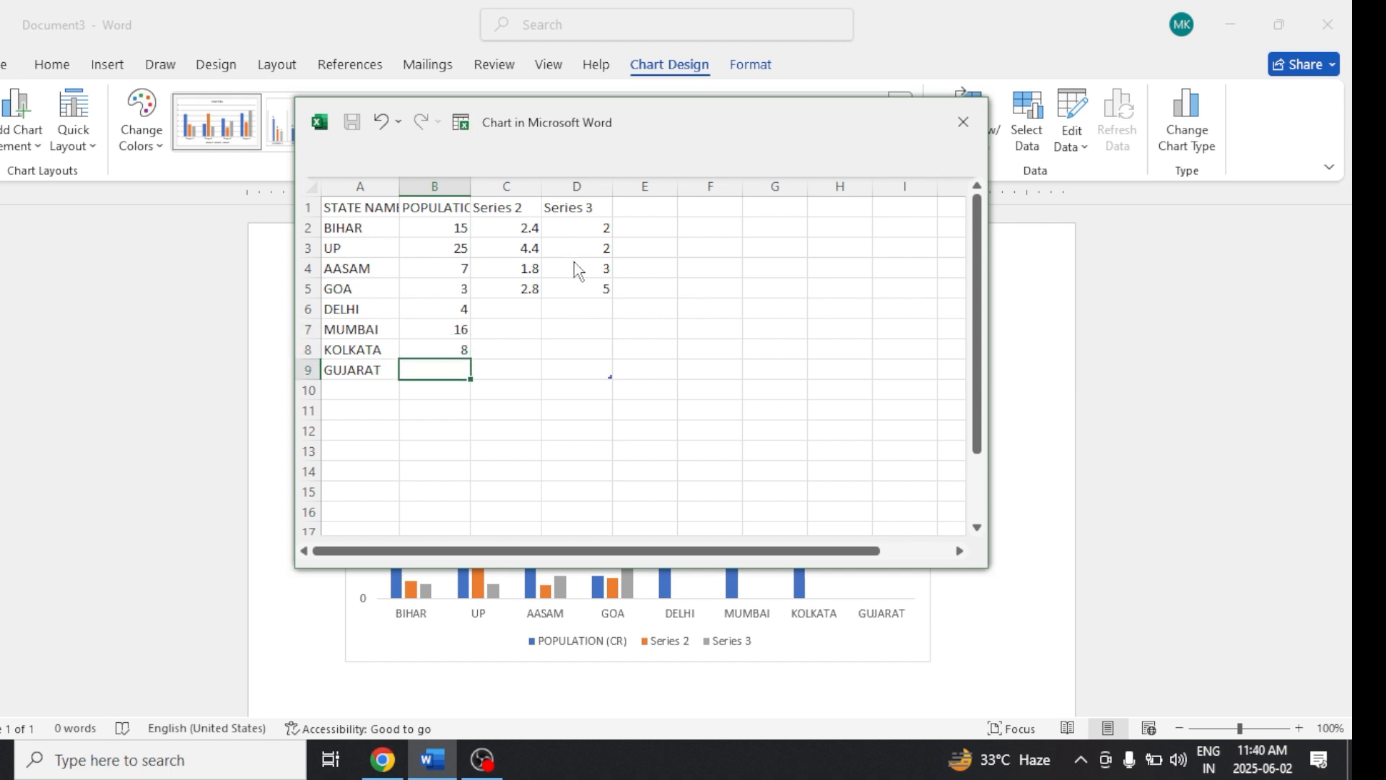
{"action": "type", "text": "10"}
{"action": "left_click", "coordinate": [525, 335]}
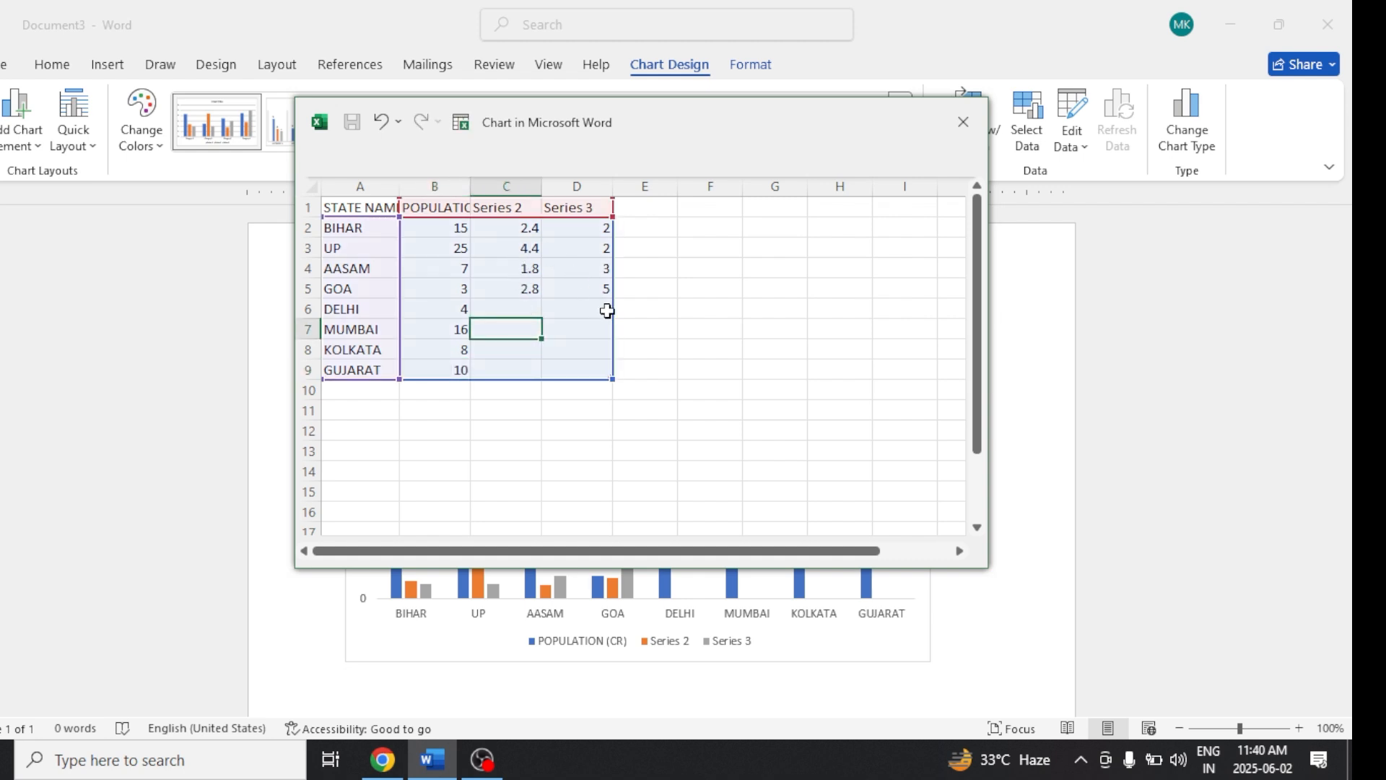
Step: Autofit column B to its header and shrink the chart data range to A1:B9, excluding Series 2 and Series 3
{"action": "double_click", "coordinate": [471, 187]}
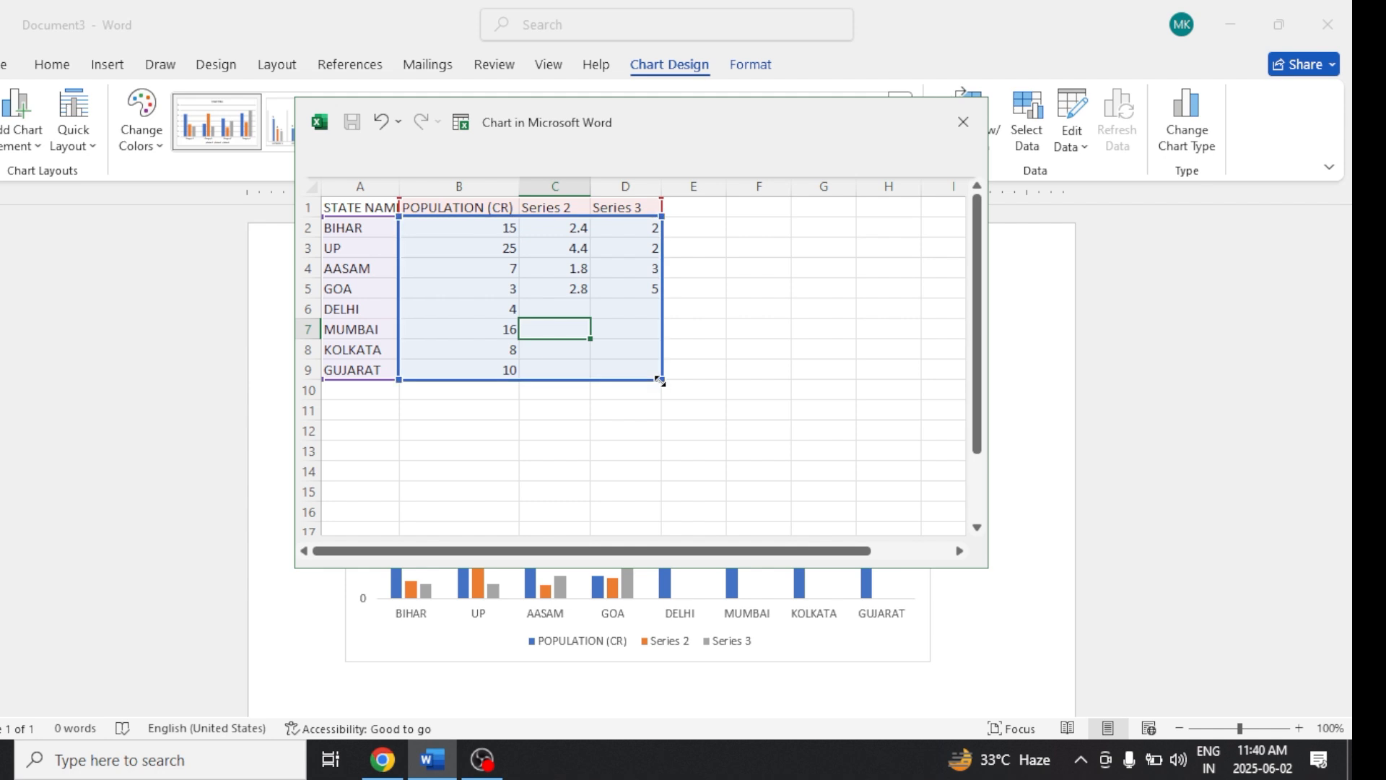
{"action": "left_click_drag", "start_coordinate": [661, 380], "coordinate": [540, 389]}
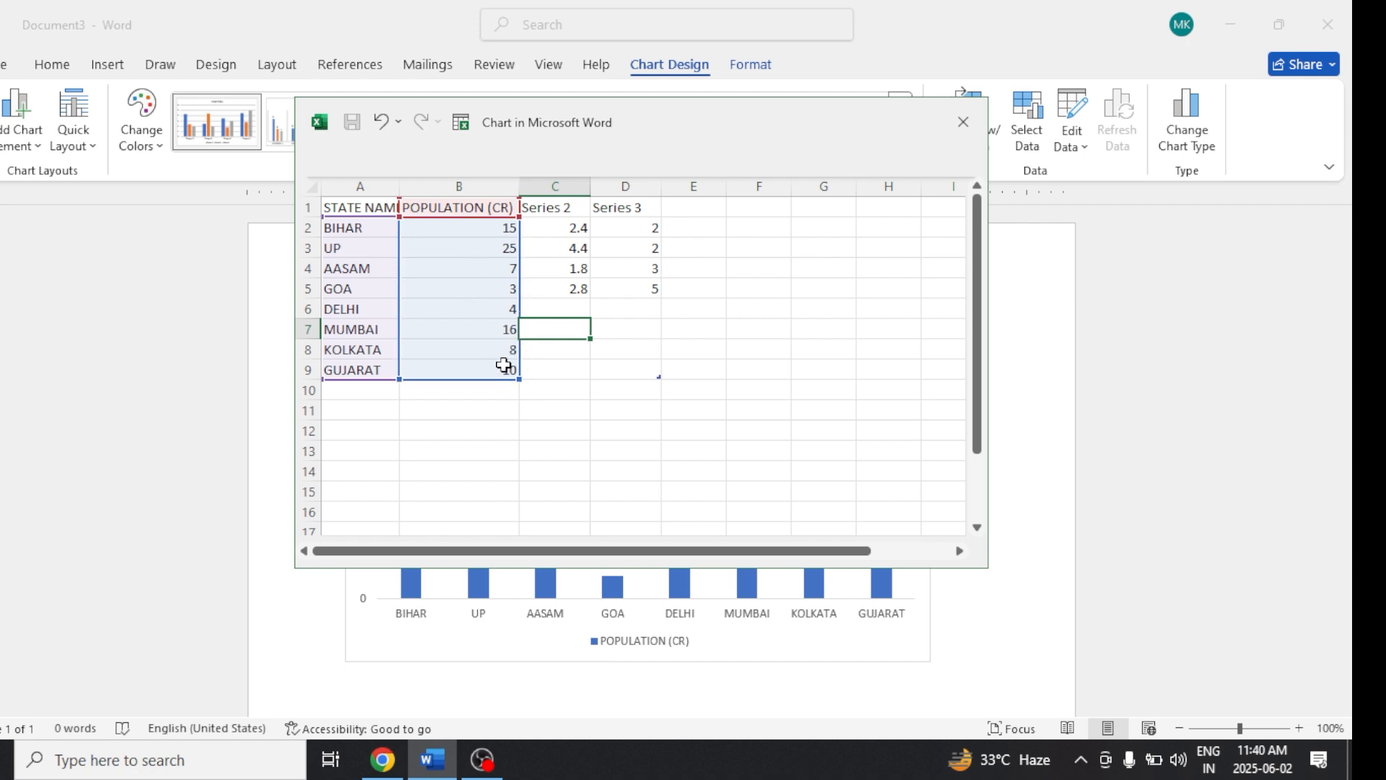
Step: Shrink the chart data range to leave out the GUJARAT row, and extend it back to row 9
{"action": "left_click", "coordinate": [350, 389]}
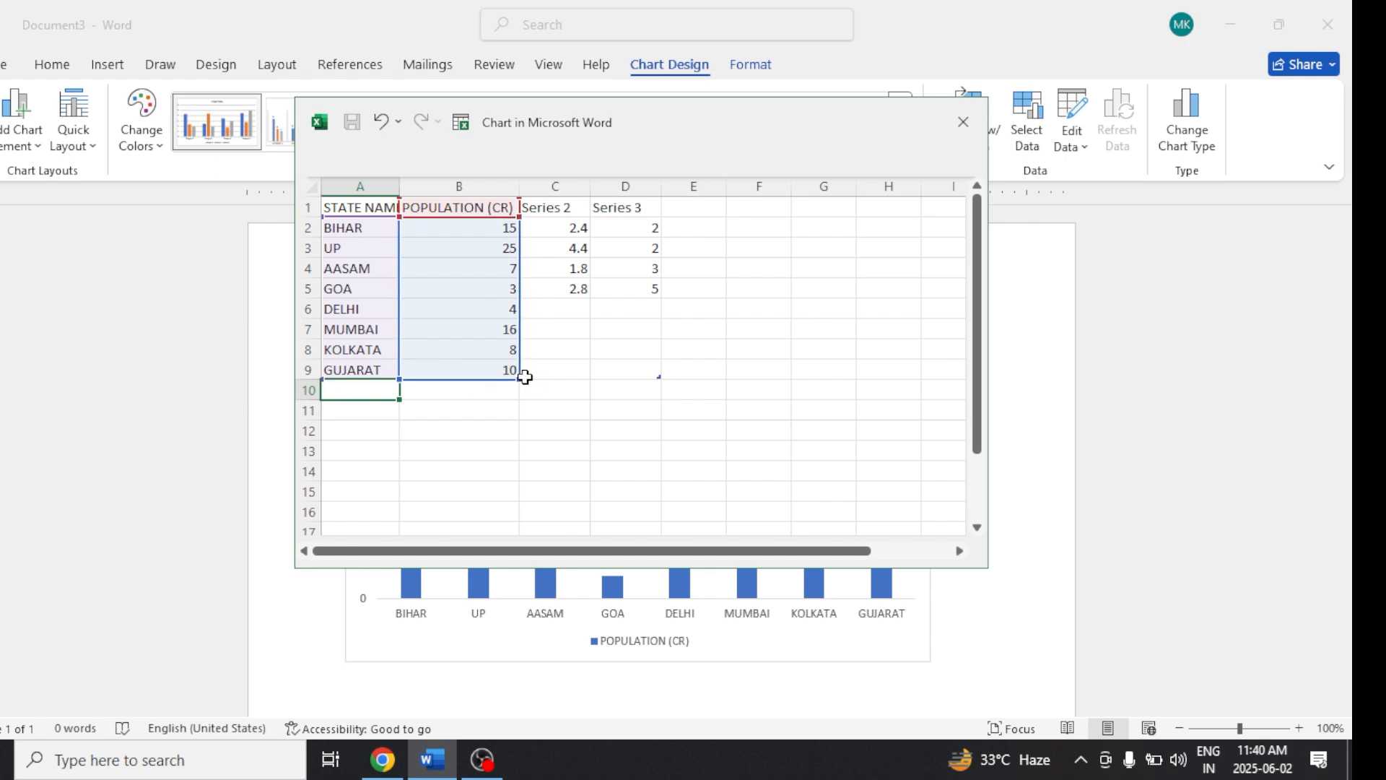
{"action": "left_click_drag", "start_coordinate": [519, 380], "coordinate": [520, 361]}
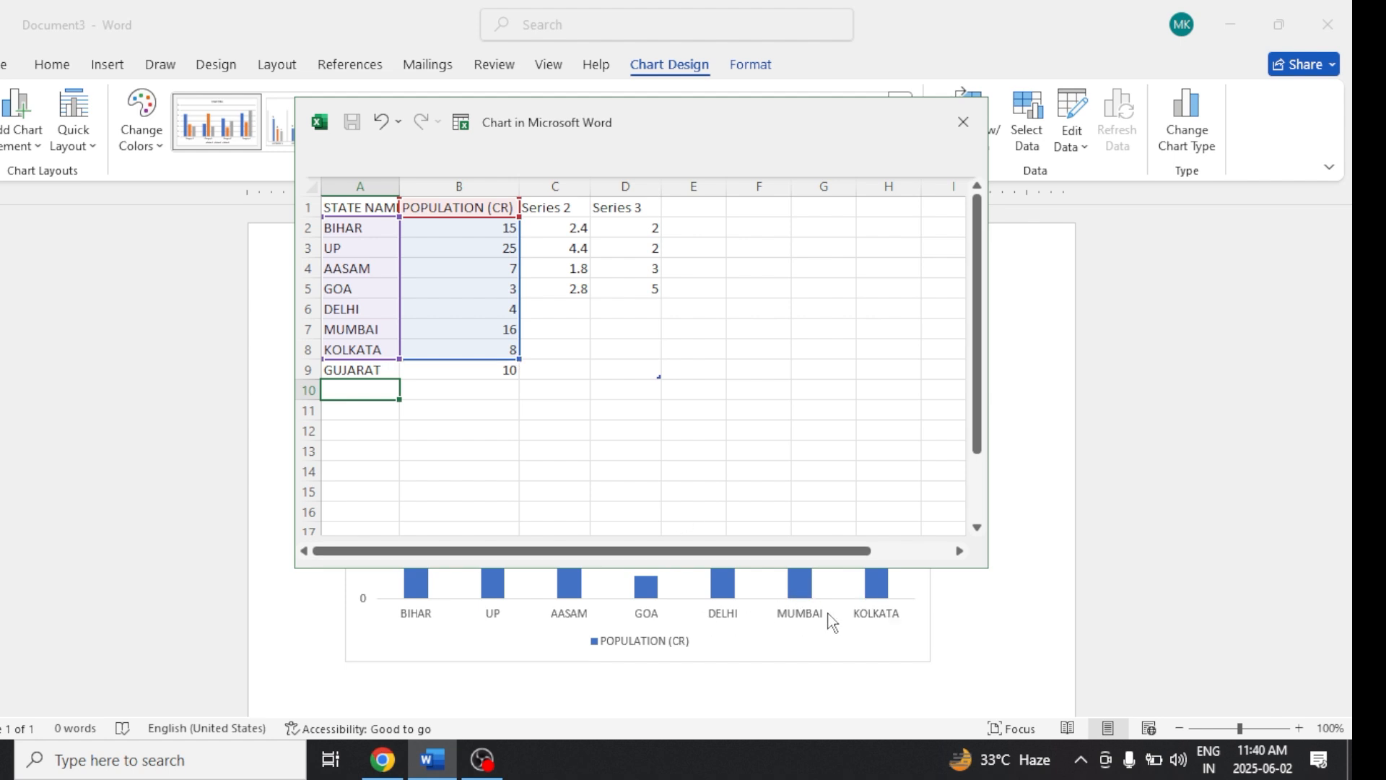
{"action": "left_click_drag", "start_coordinate": [519, 360], "coordinate": [519, 374]}
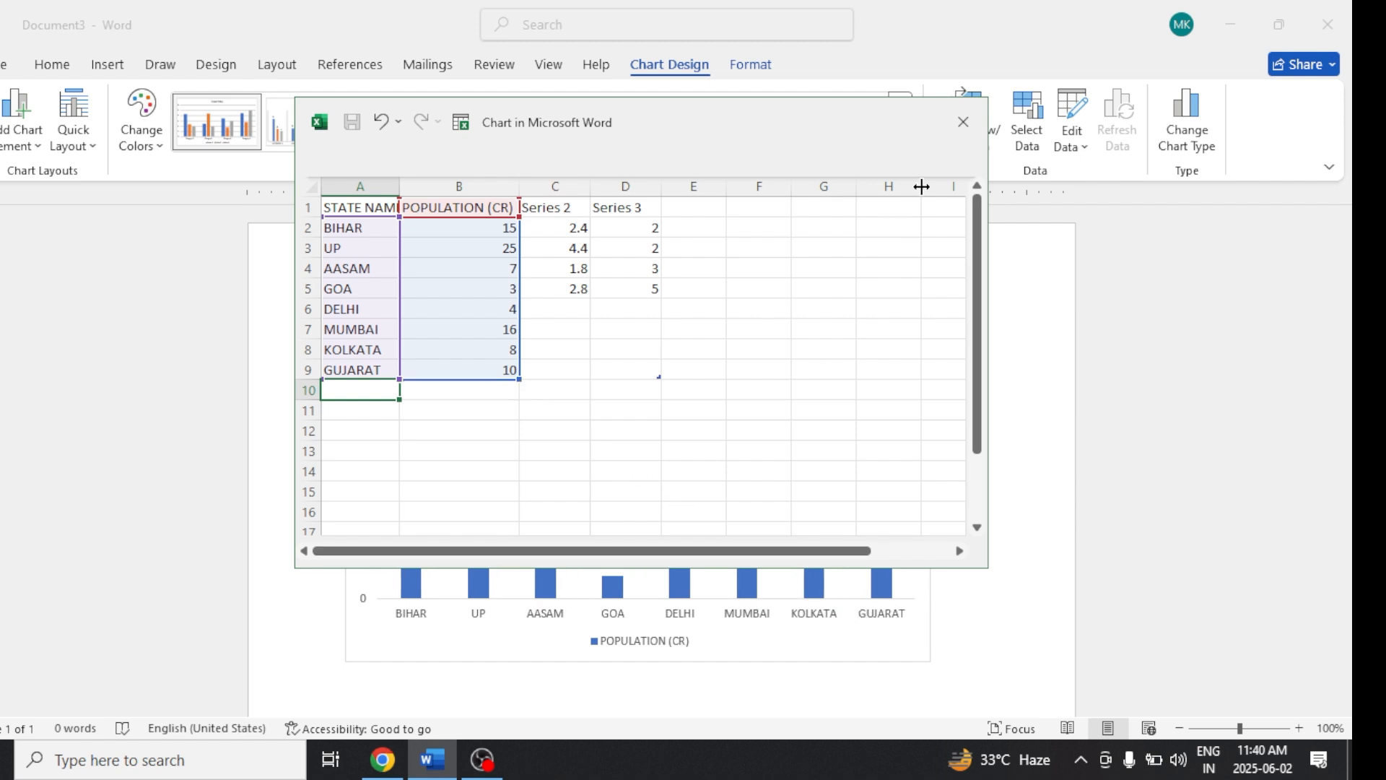
Step: Close the chart's data sheet and deselect the chart in the document
{"action": "left_click", "coordinate": [963, 129]}
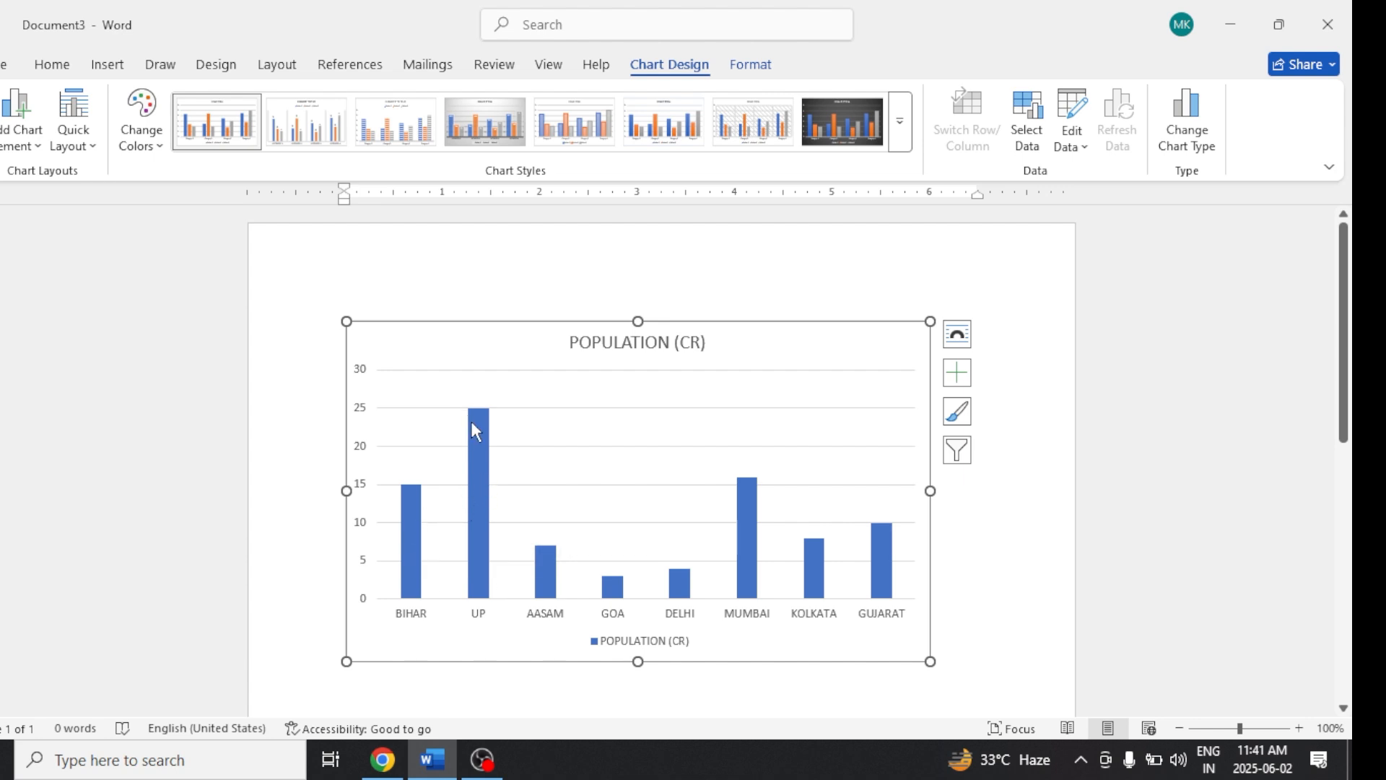
{"action": "mouse_move", "coordinate": [472, 423]}
{"action": "left_click", "coordinate": [973, 542]}
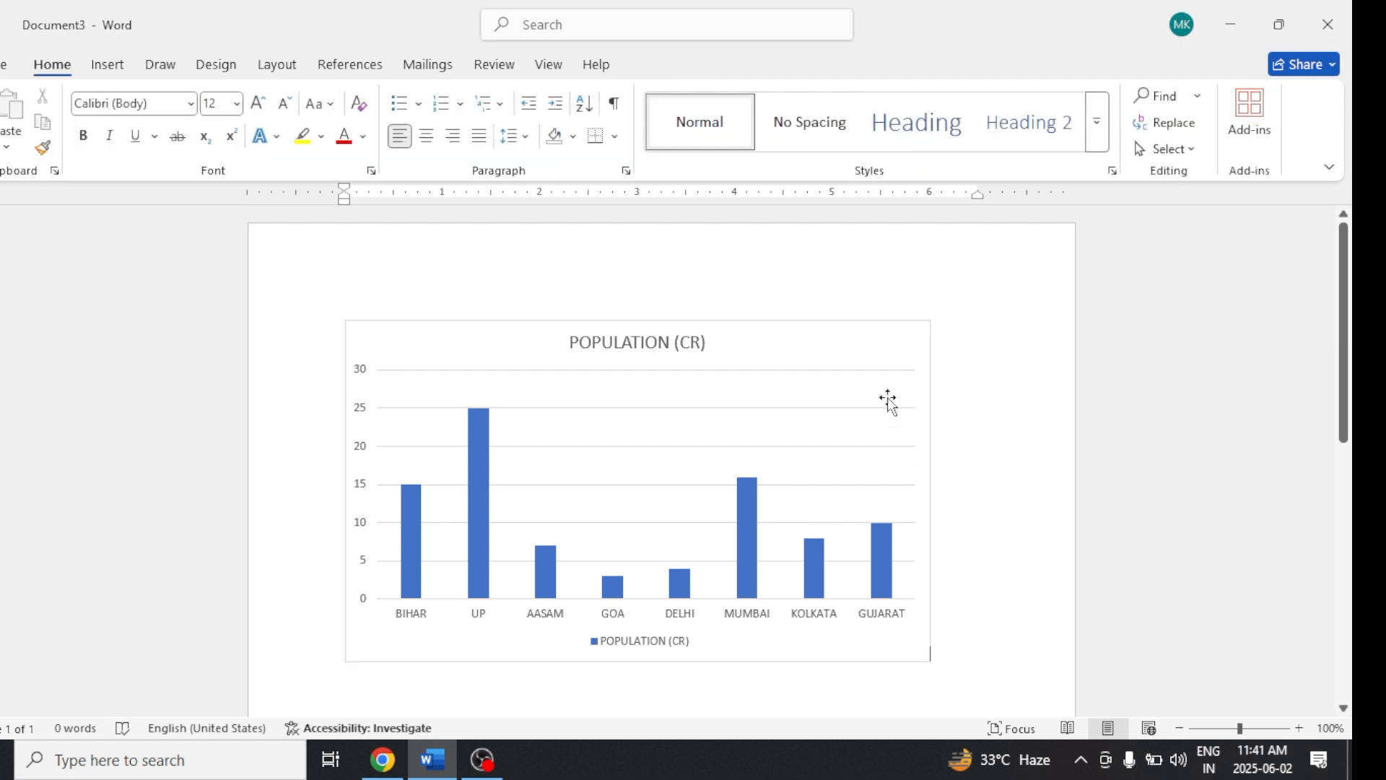
Step: Hide the primary vertical and primary horizontal axes of the population chart
{"action": "left_click", "coordinate": [861, 317]}
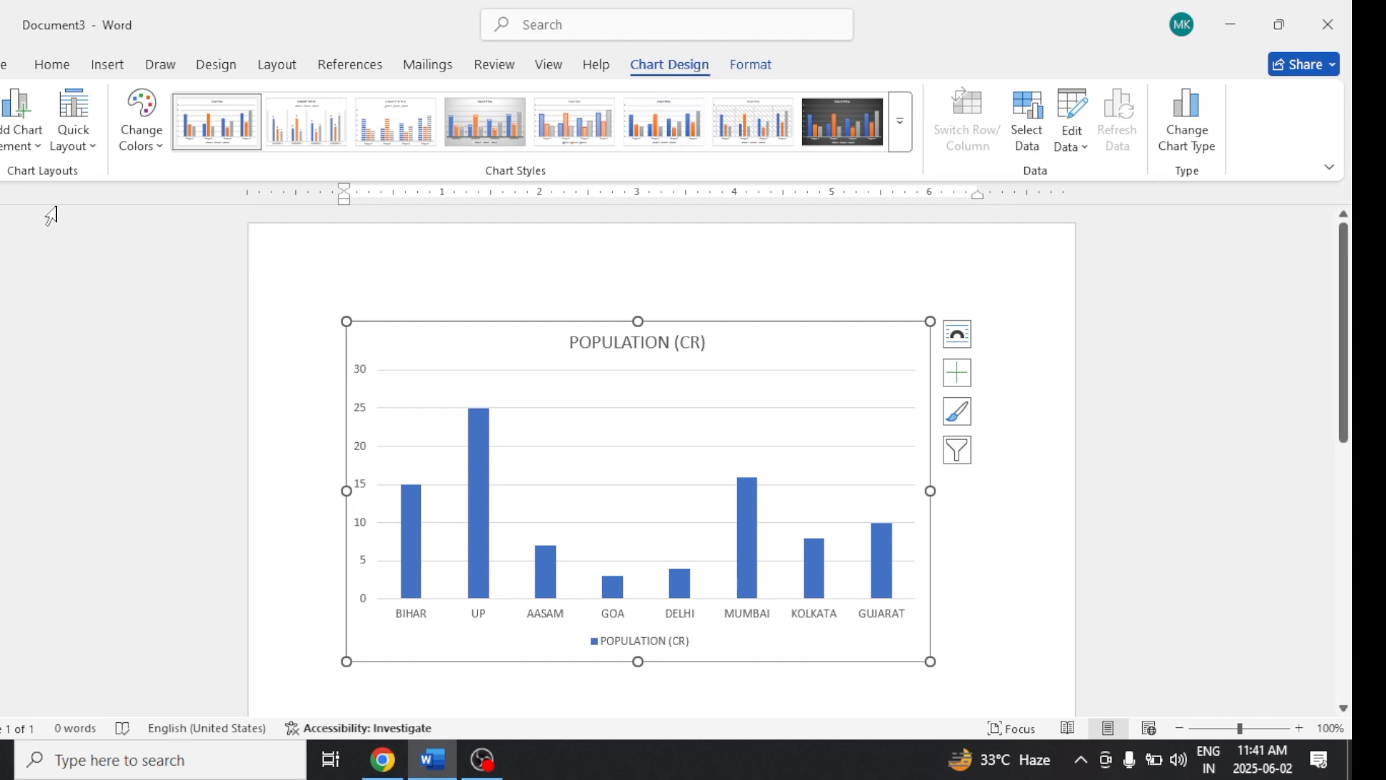
{"action": "left_click", "coordinate": [42, 148]}
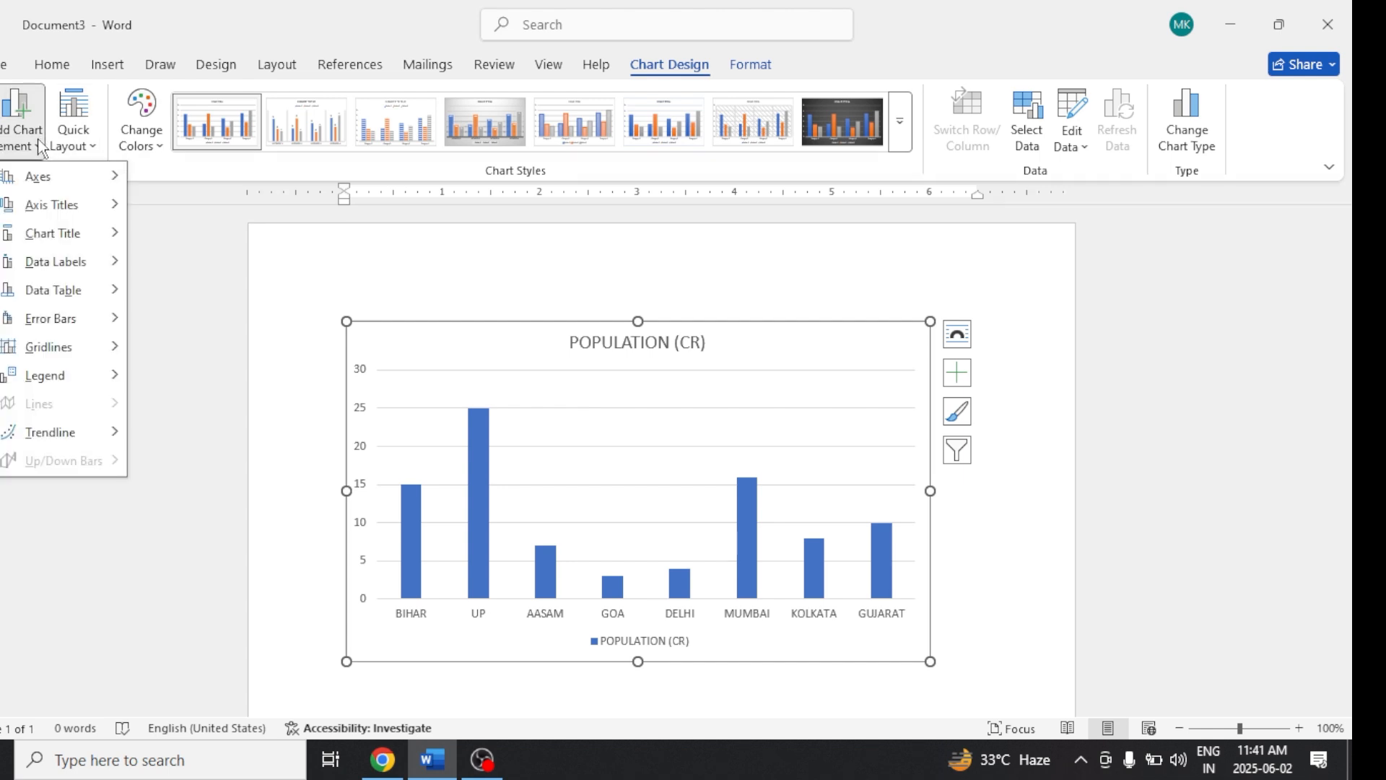
{"action": "mouse_move", "coordinate": [39, 176]}
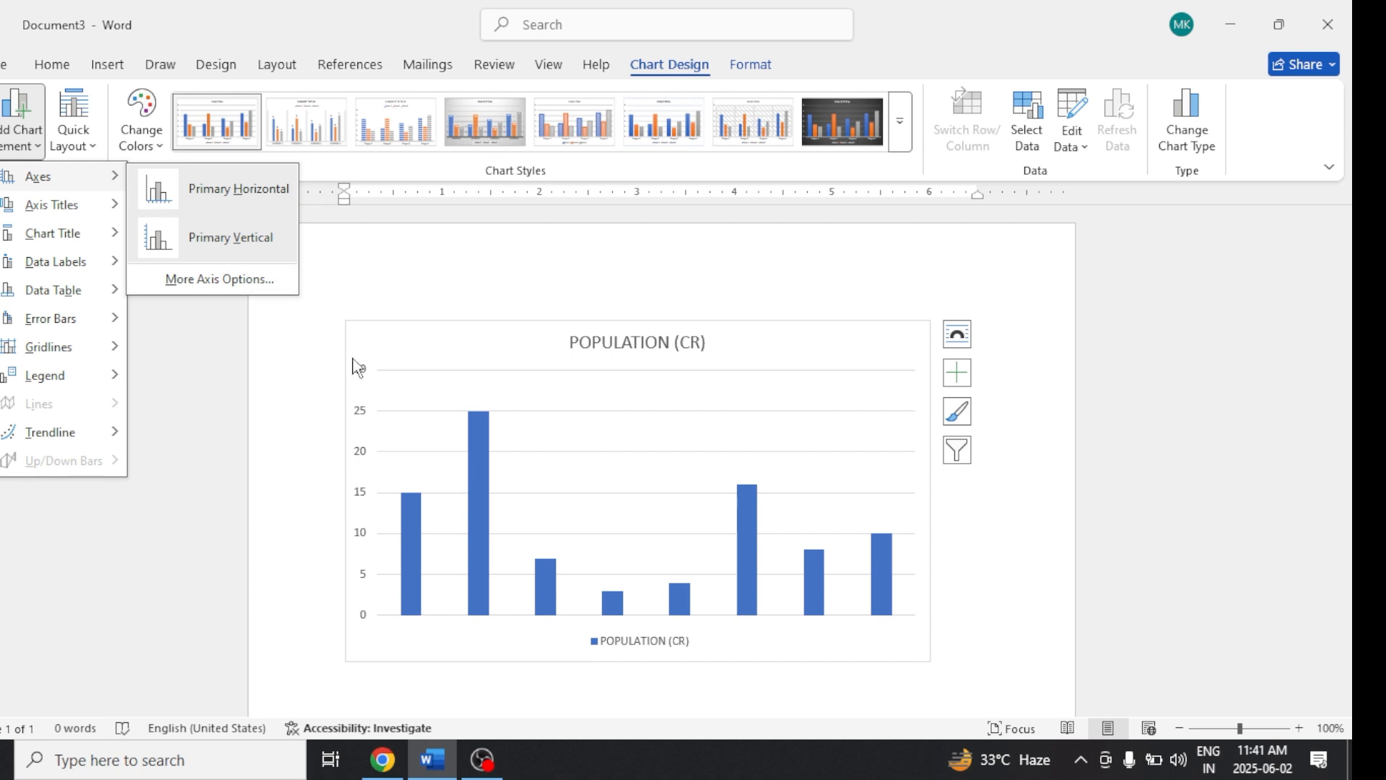
{"action": "left_click", "coordinate": [225, 244]}
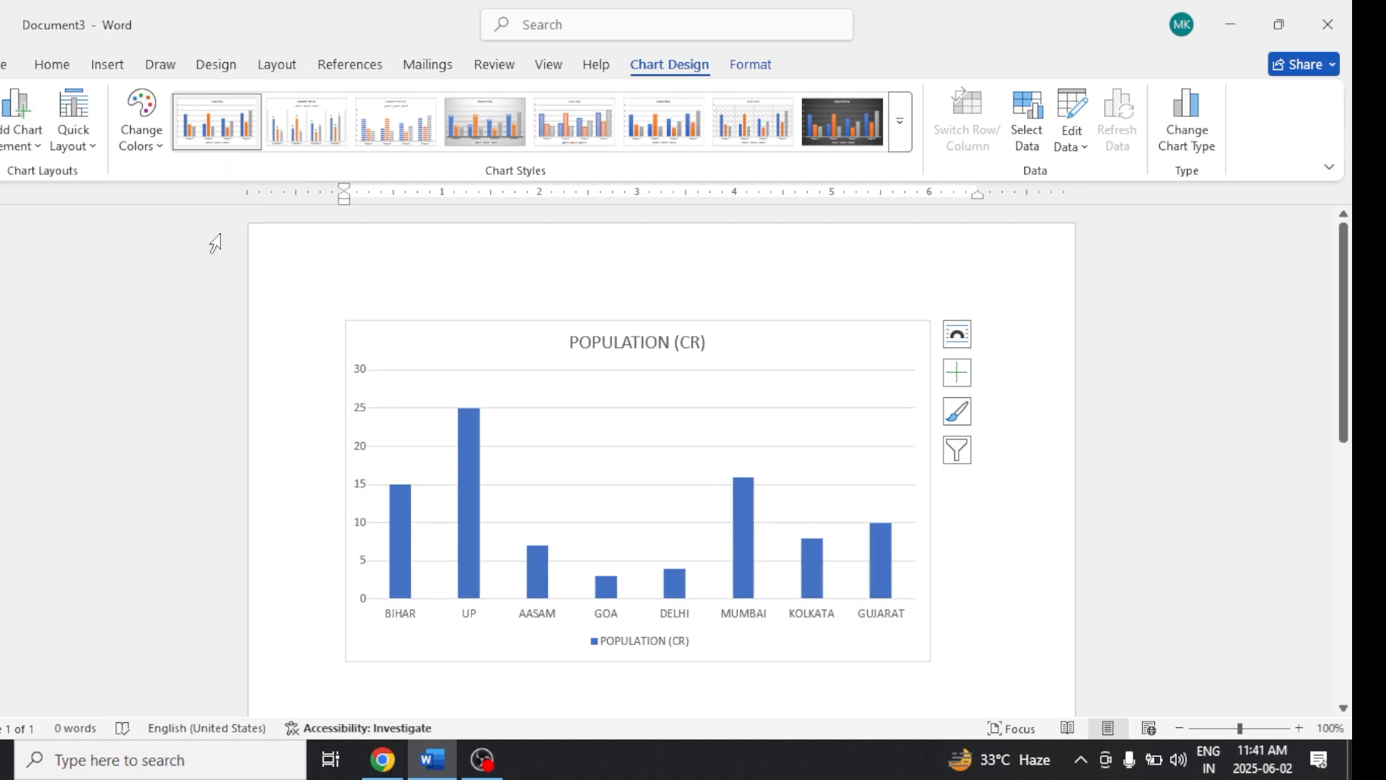
{"action": "left_click", "coordinate": [16, 140]}
{"action": "mouse_move", "coordinate": [101, 186]}
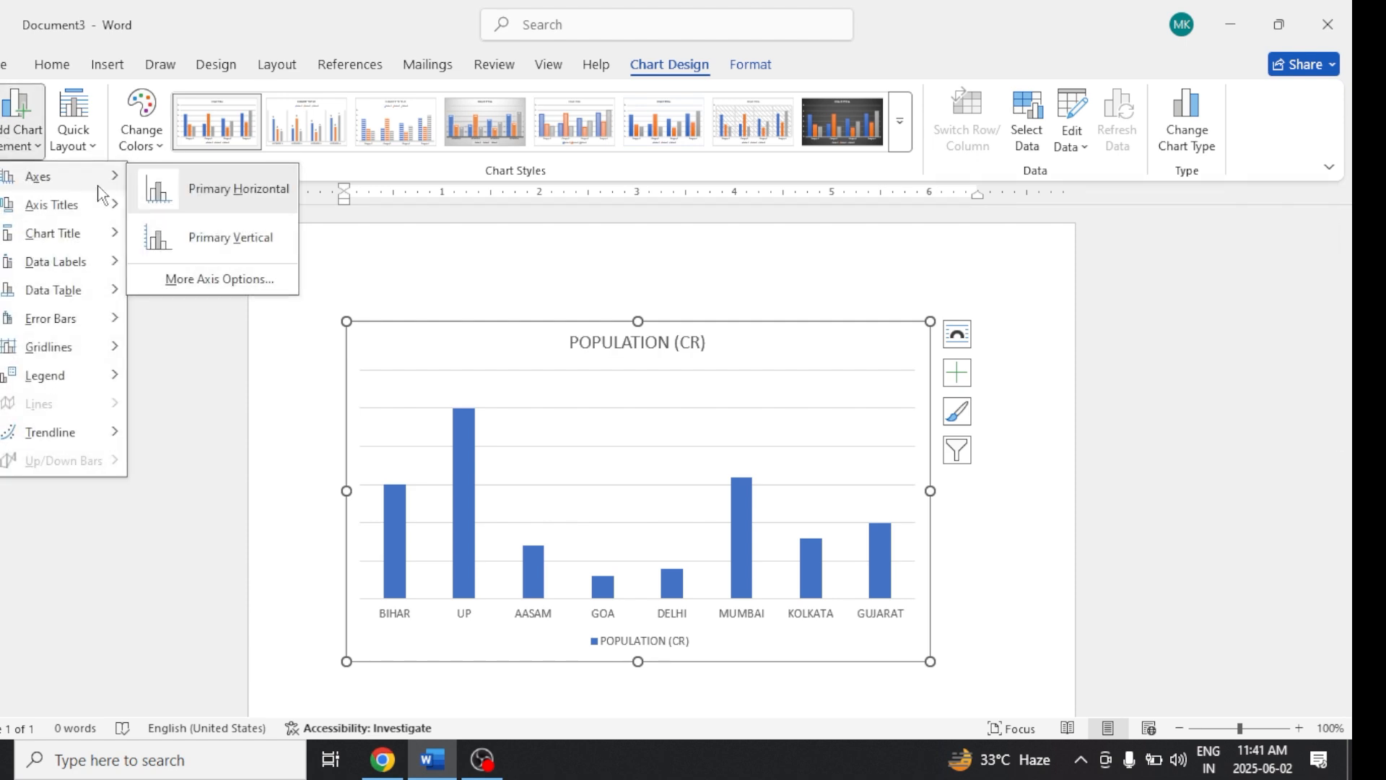
{"action": "left_click", "coordinate": [181, 194]}
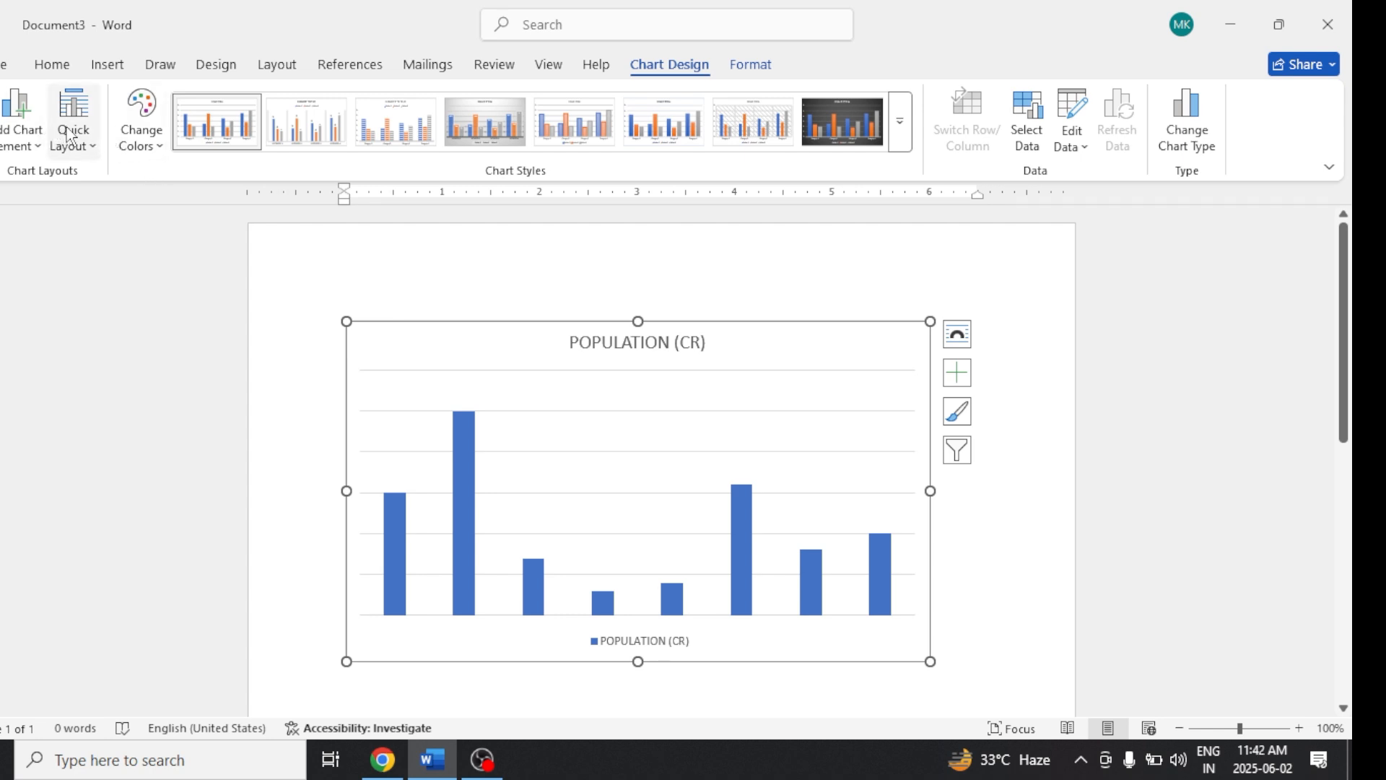
Step: Add a primary vertical axis title to the chart and set the chart title position to Above Chart
{"action": "left_click", "coordinate": [27, 147]}
{"action": "mouse_move", "coordinate": [65, 205]}
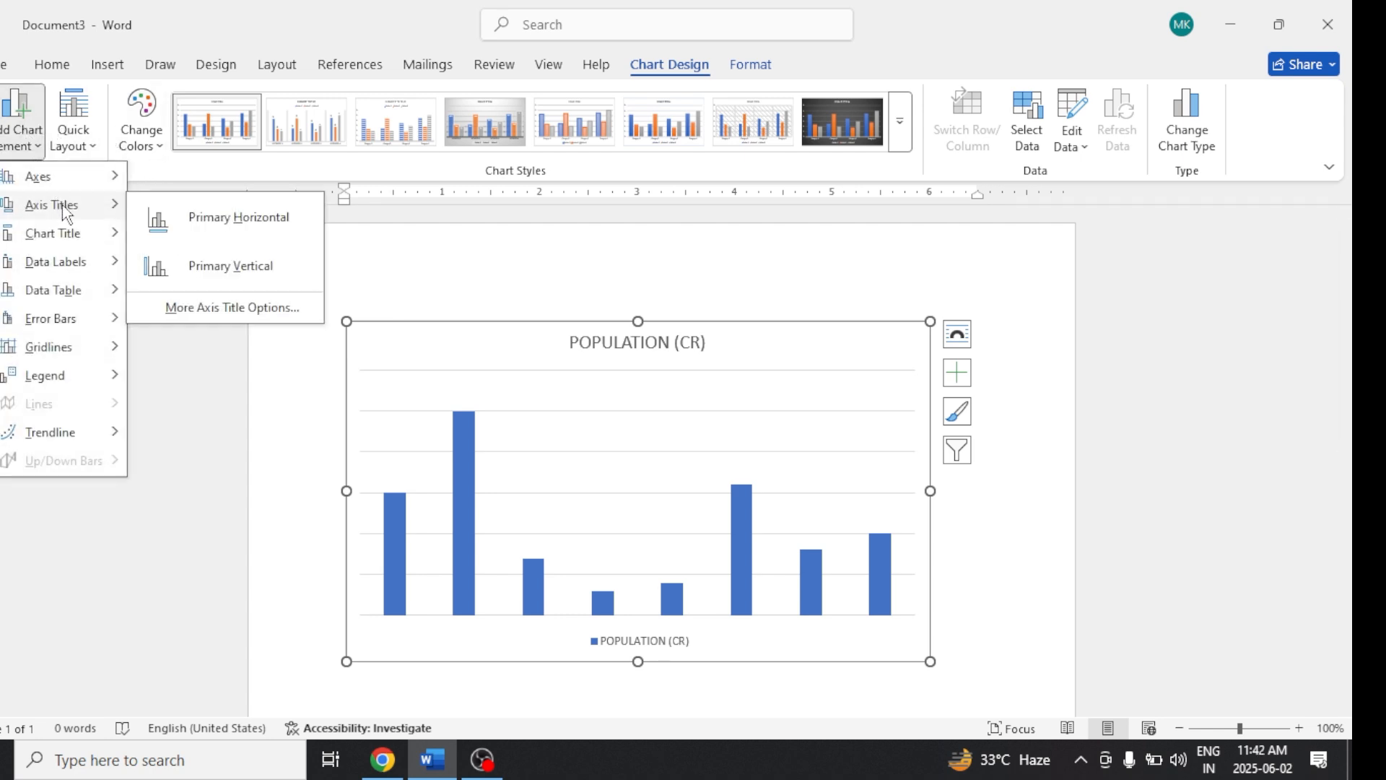
{"action": "left_click", "coordinate": [249, 282]}
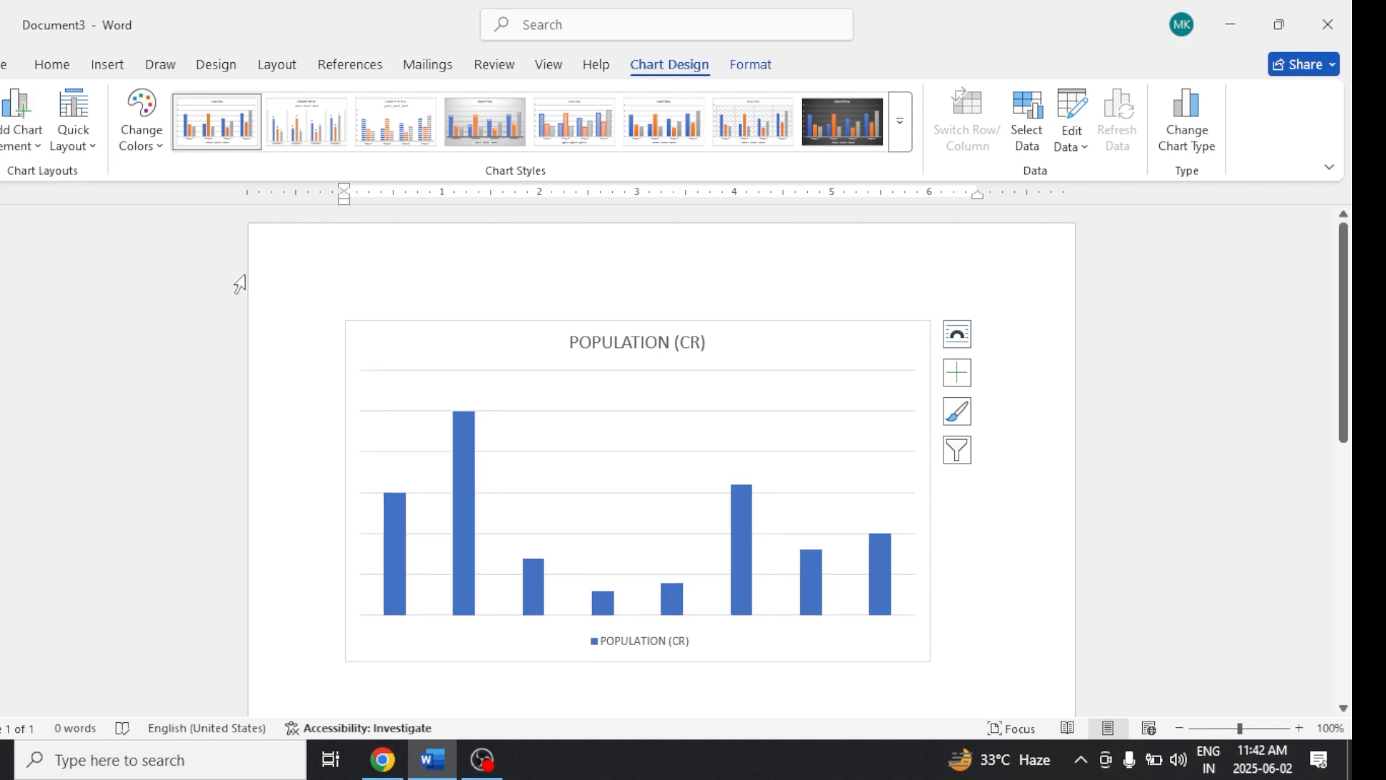
{"action": "left_click", "coordinate": [19, 144]}
{"action": "mouse_move", "coordinate": [72, 235]}
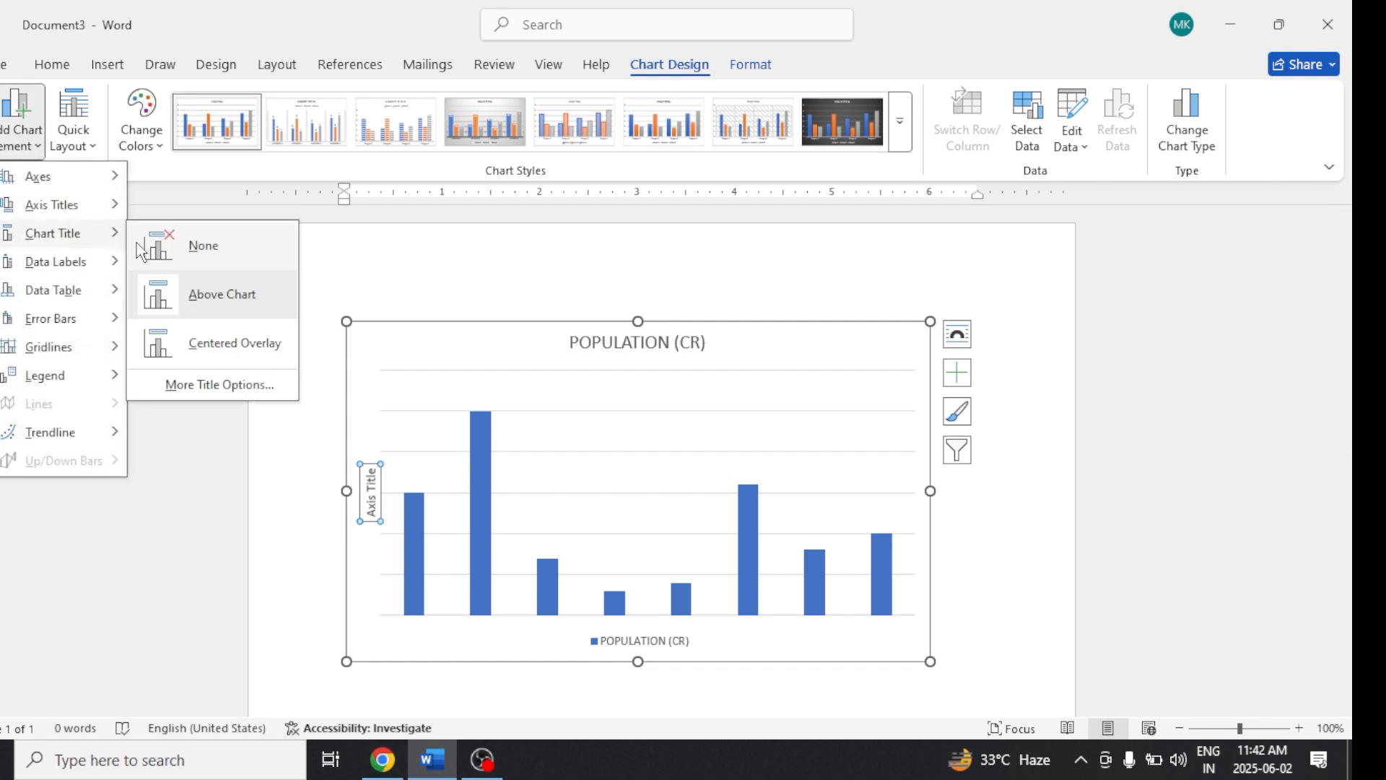
{"action": "left_click", "coordinate": [224, 313]}
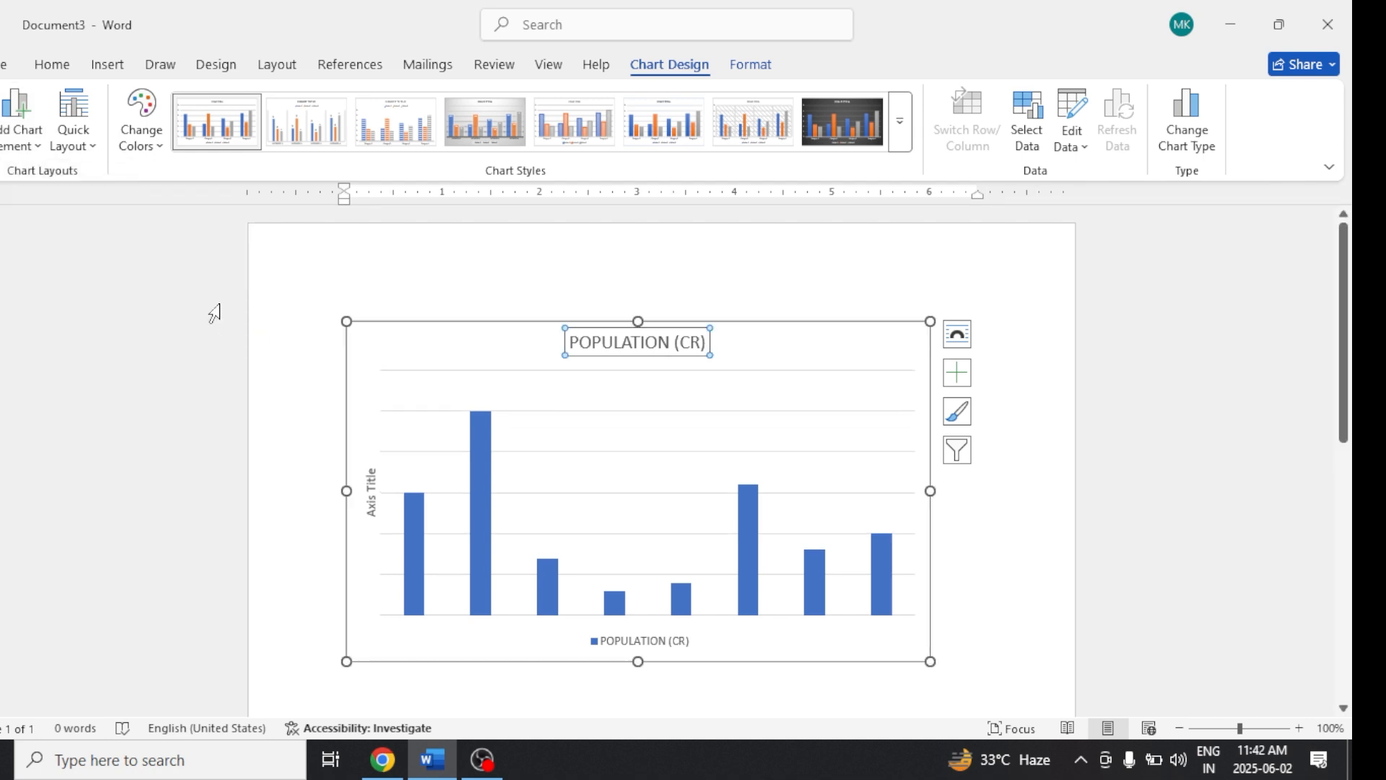
Step: Add Outside End data labels and a data table with legend keys to the chart
{"action": "left_click", "coordinate": [43, 144]}
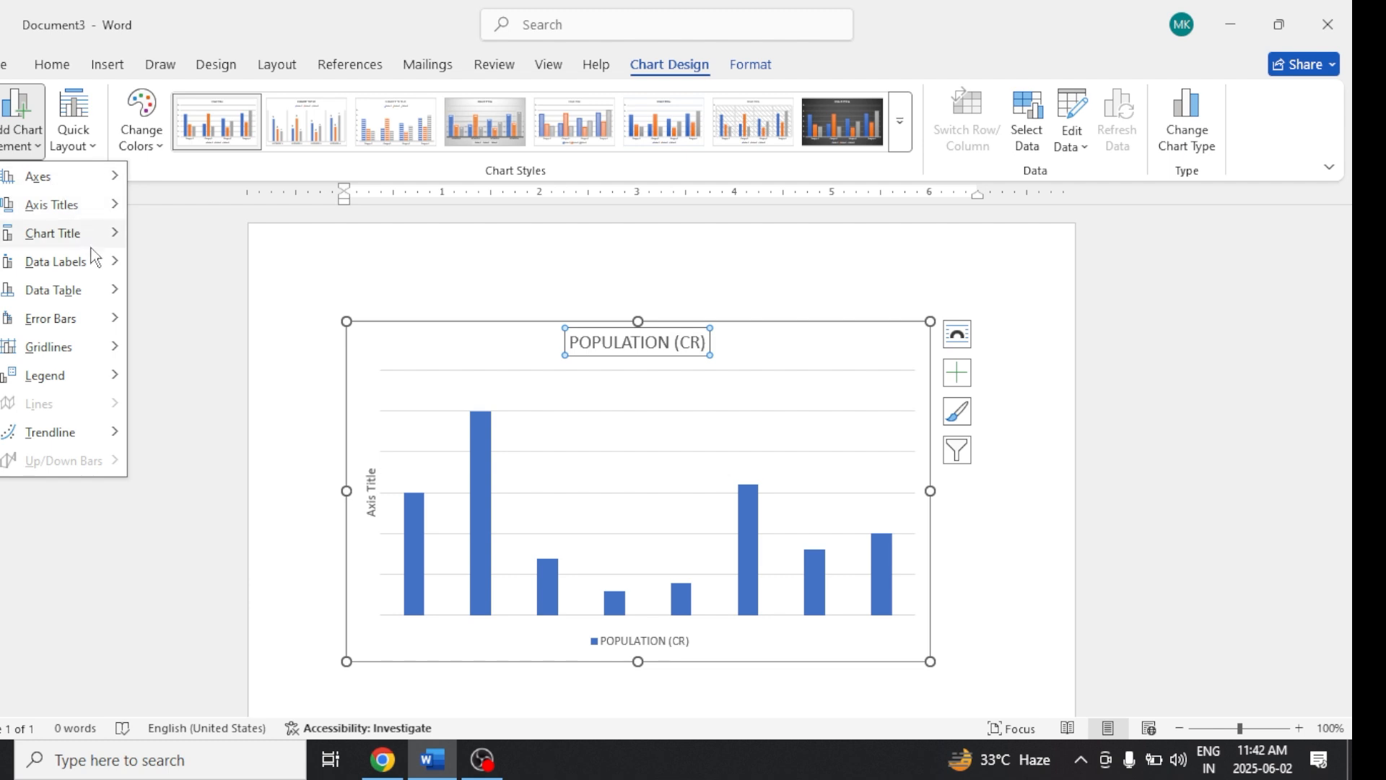
{"action": "mouse_move", "coordinate": [94, 265]}
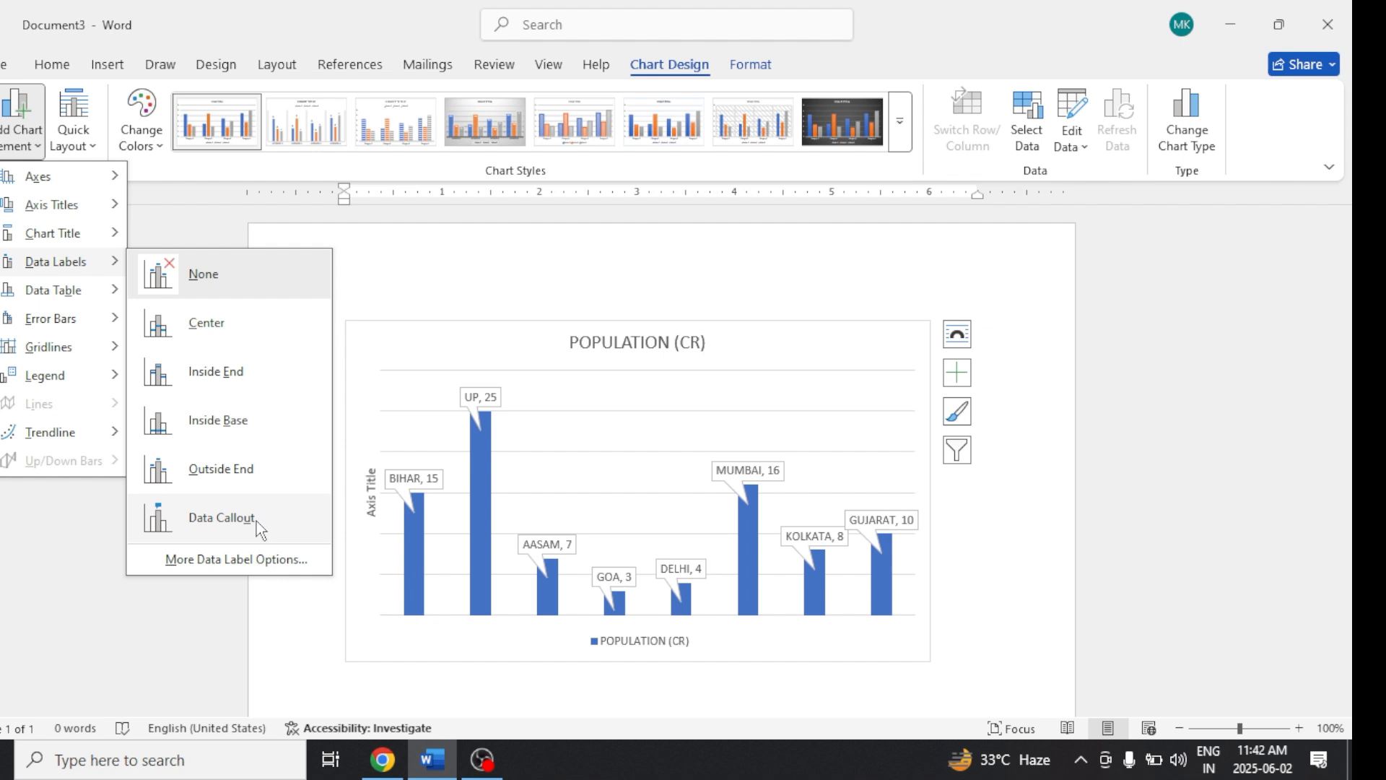
{"action": "left_click", "coordinate": [275, 471]}
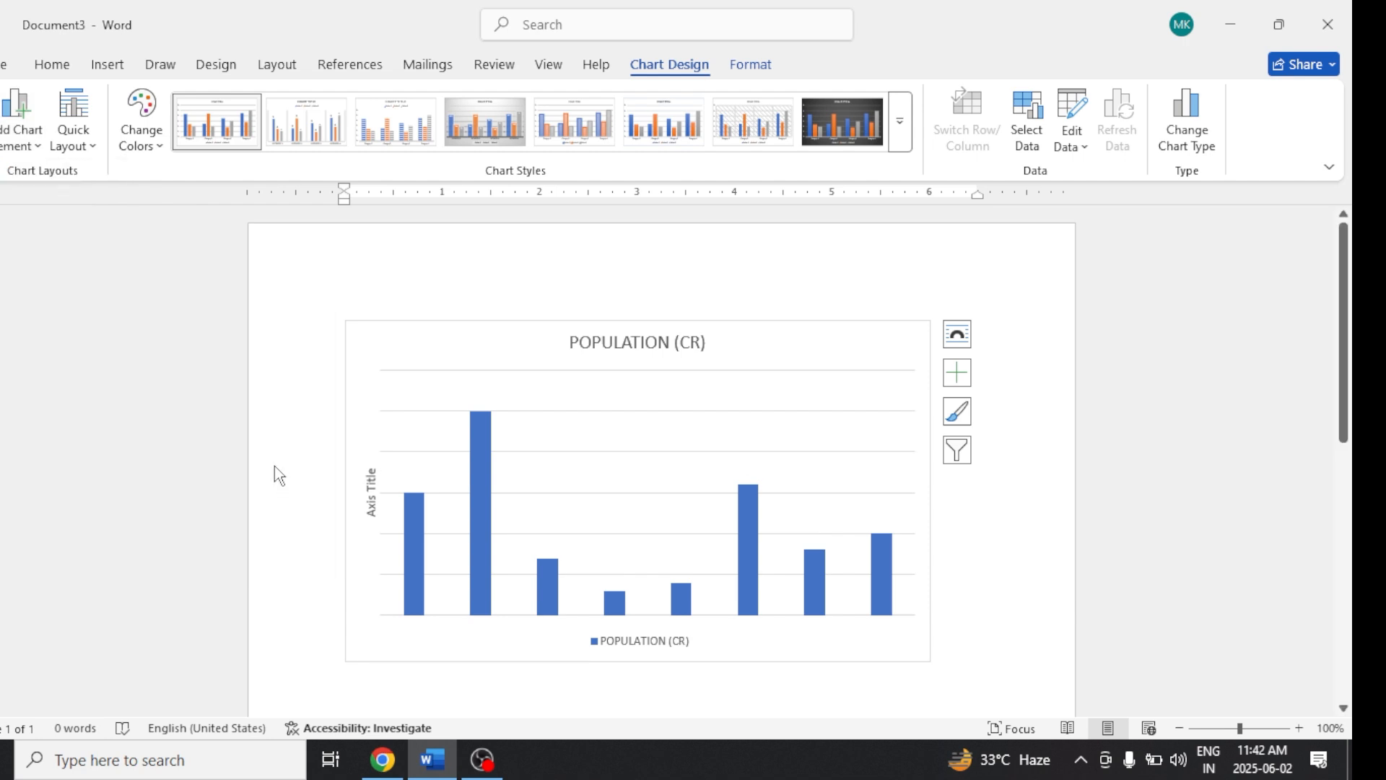
{"action": "left_click", "coordinate": [22, 139]}
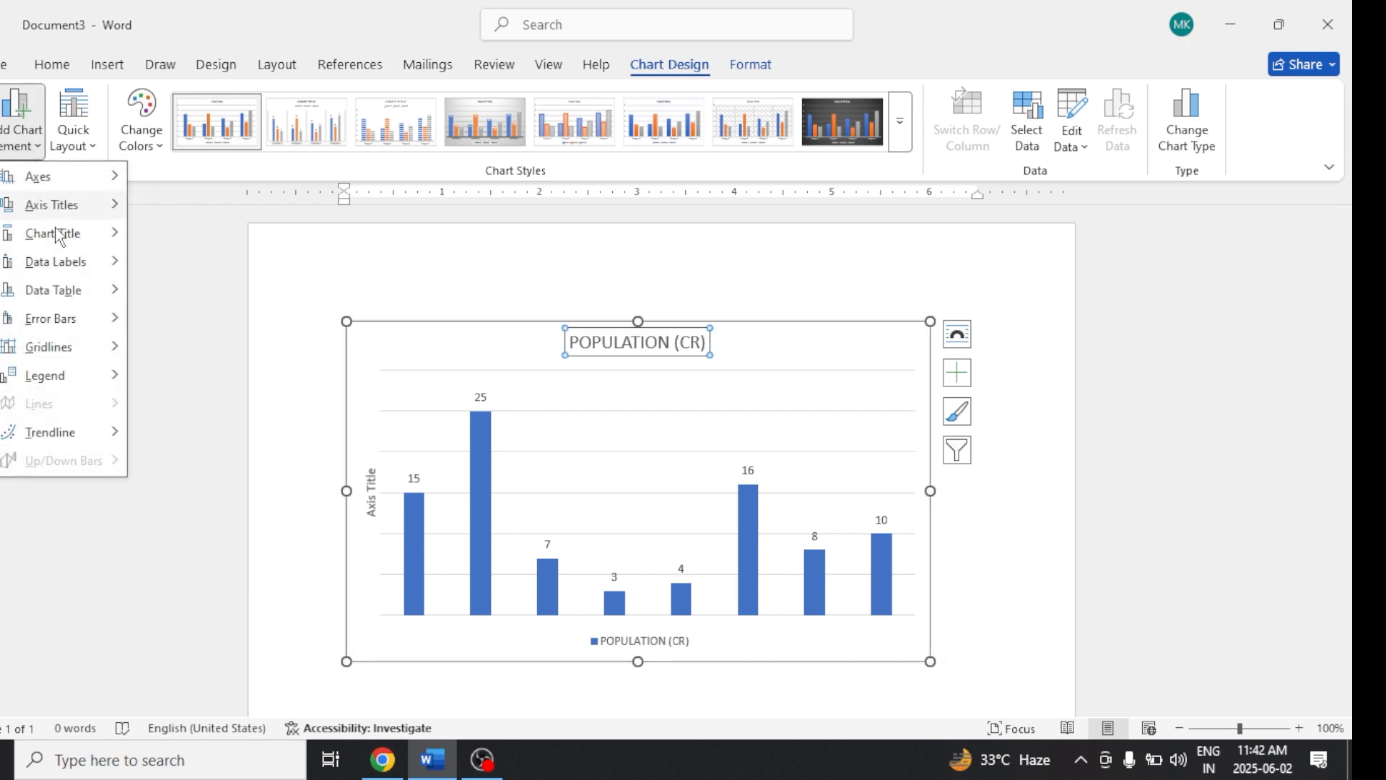
{"action": "mouse_move", "coordinate": [72, 291]}
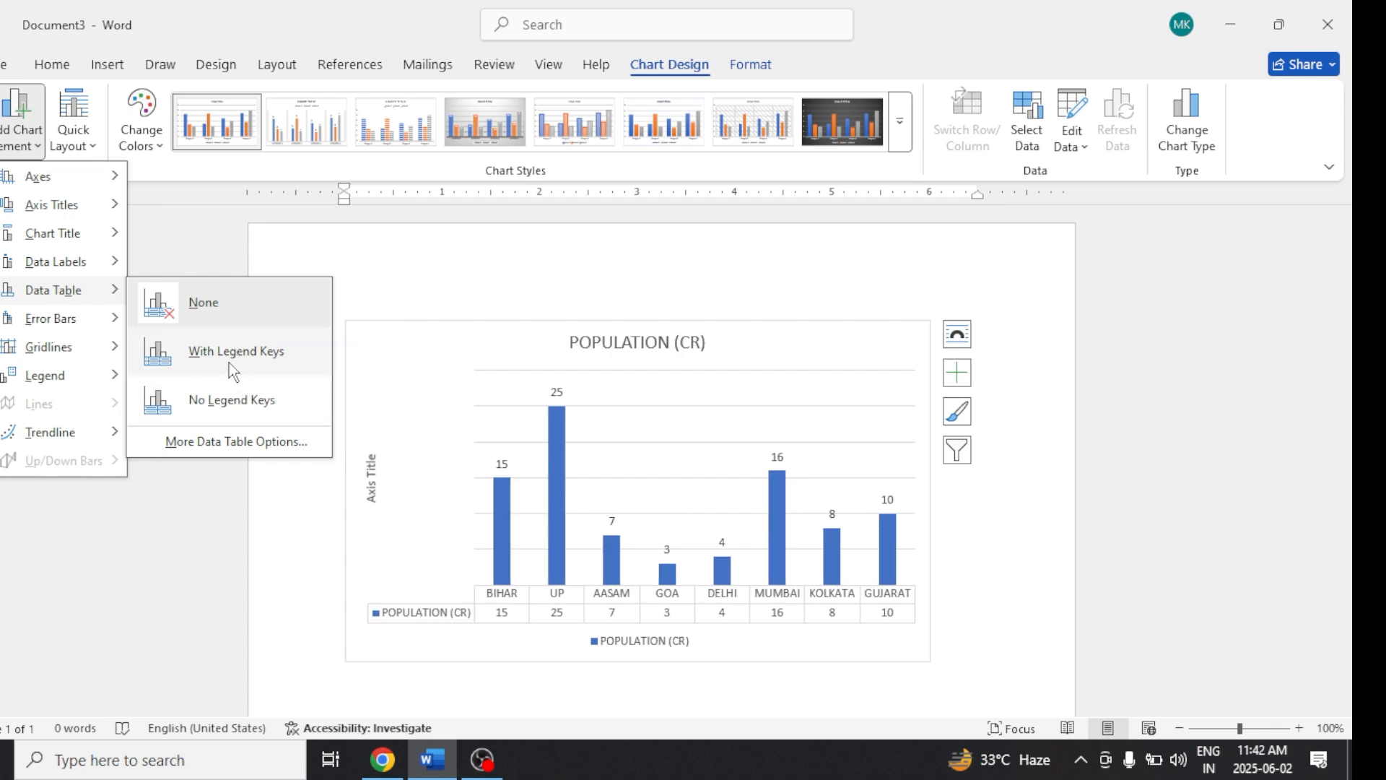
{"action": "left_click", "coordinate": [228, 363]}
Step: Preview the error bar options on the population chart and set error bars to None
{"action": "left_click", "coordinate": [42, 137]}
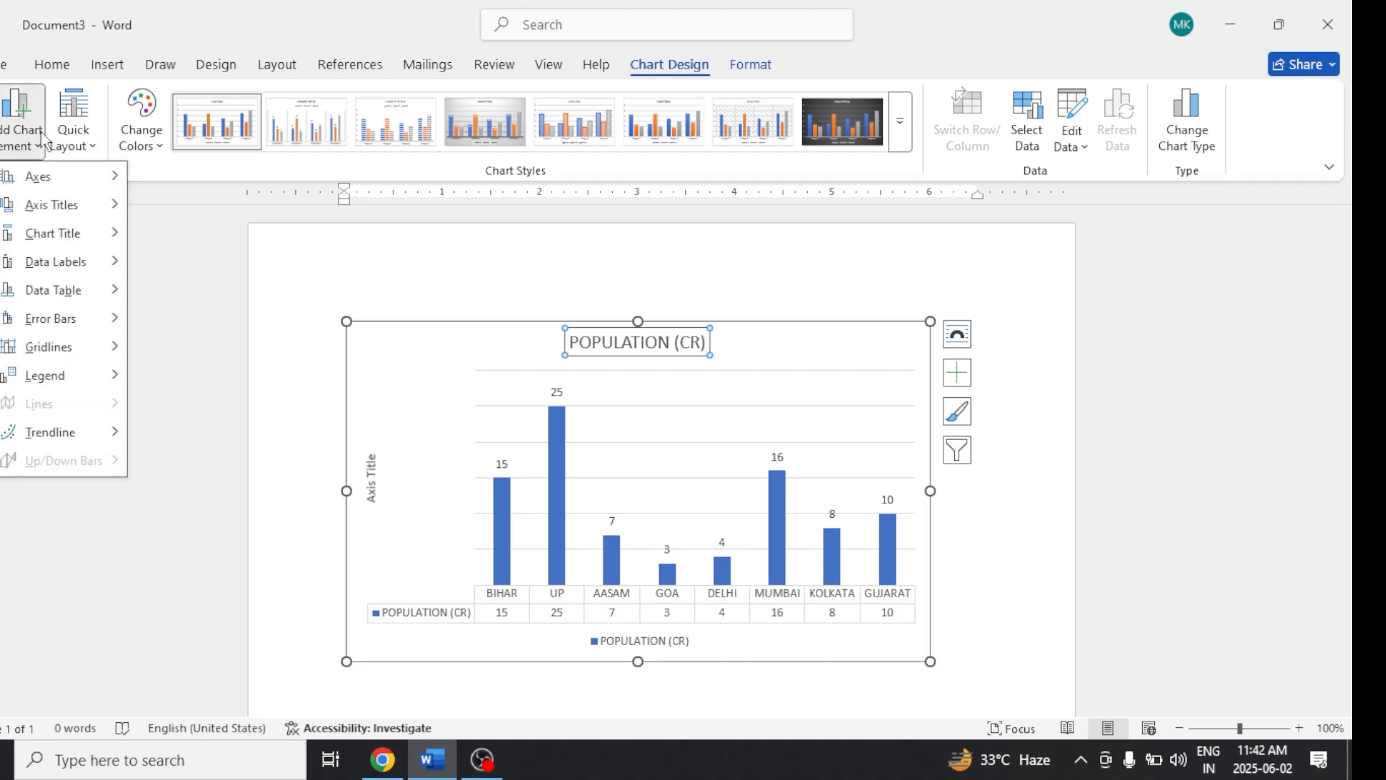
{"action": "mouse_move", "coordinate": [69, 321]}
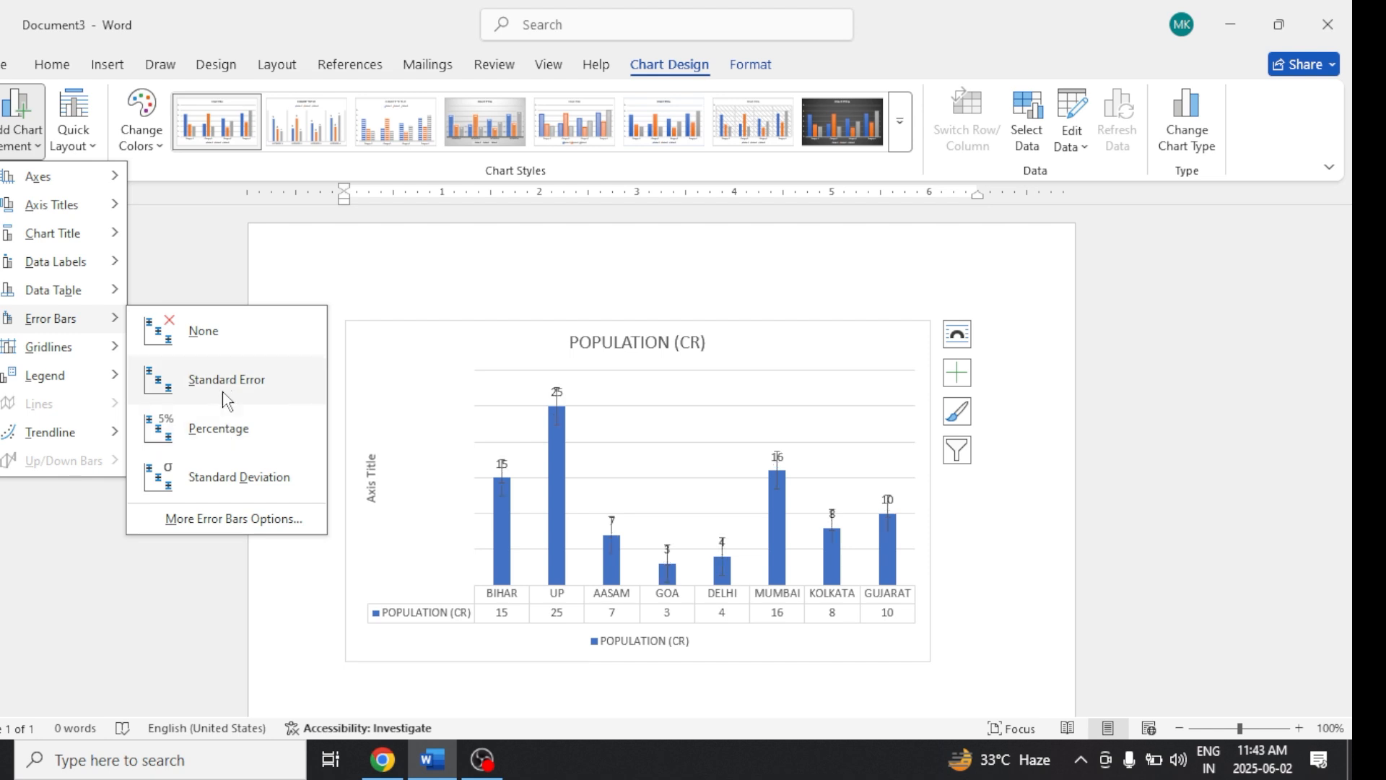
{"action": "left_click", "coordinate": [195, 334]}
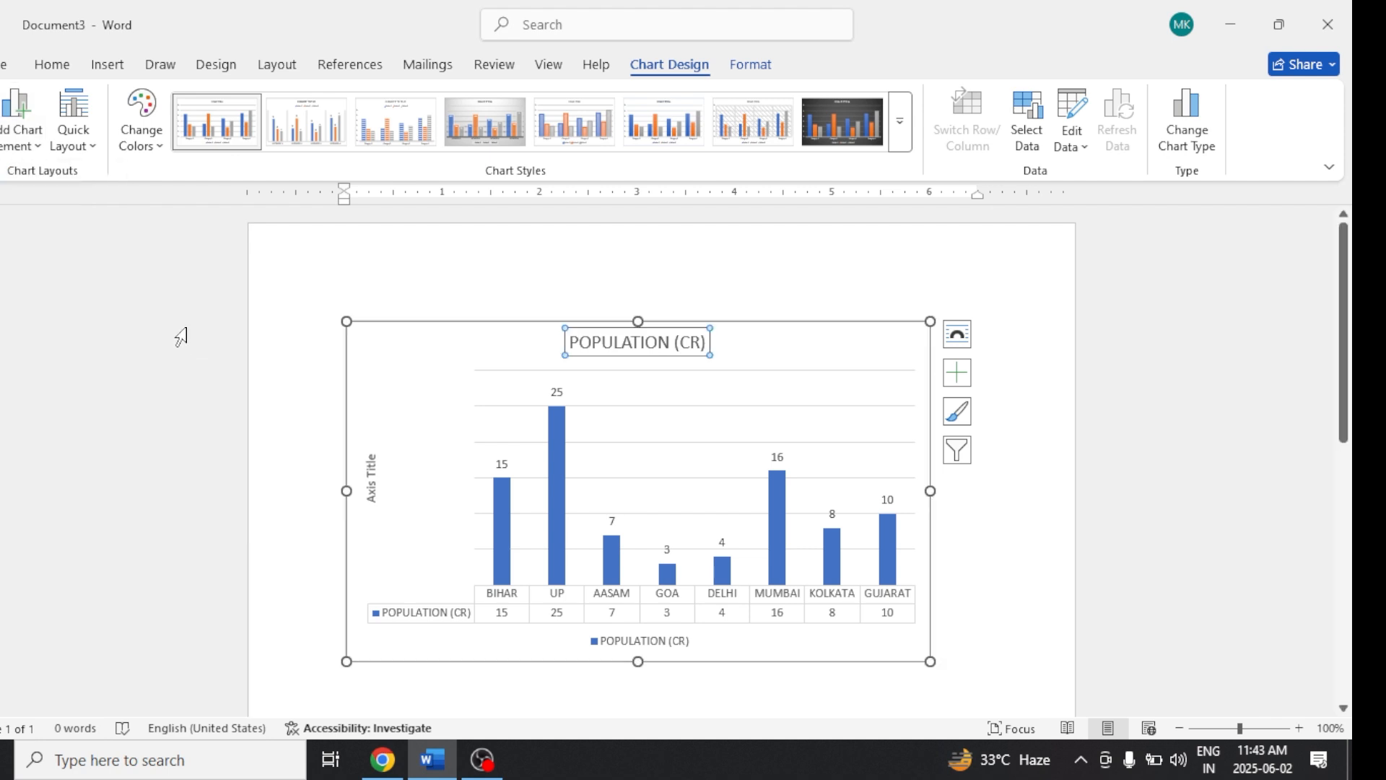
Step: Preview the gridline, legend and trendline options on the chart and set the trendline to None
{"action": "left_click", "coordinate": [25, 137]}
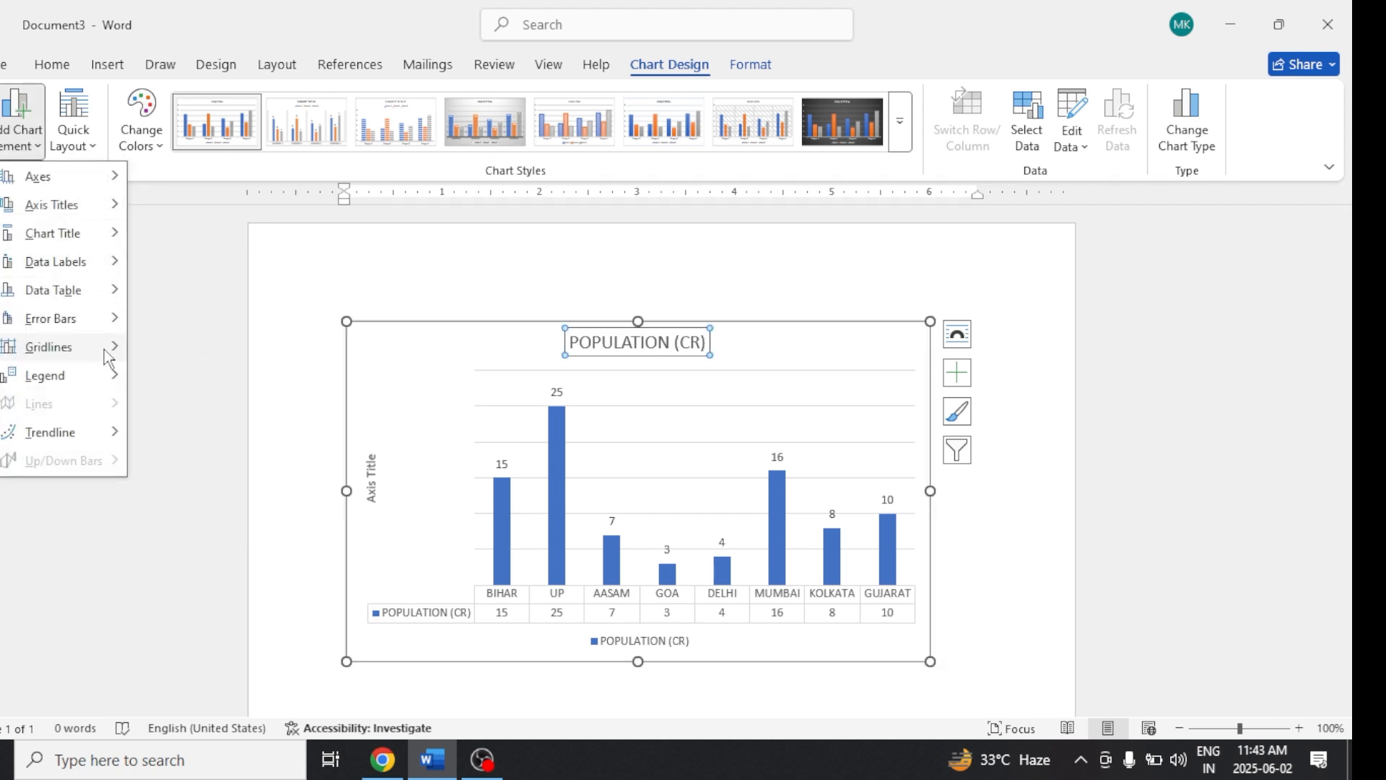
{"action": "mouse_move", "coordinate": [107, 349]}
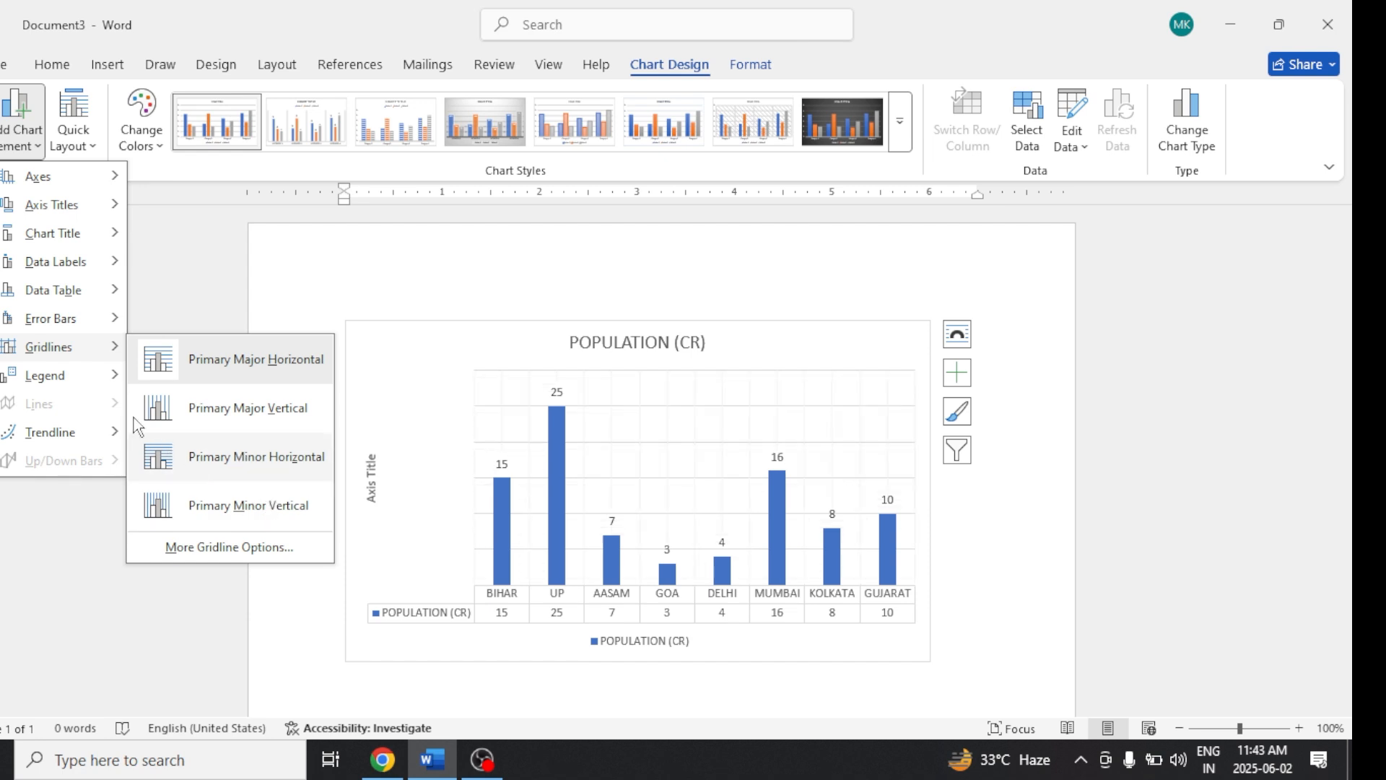
{"action": "mouse_move", "coordinate": [102, 379]}
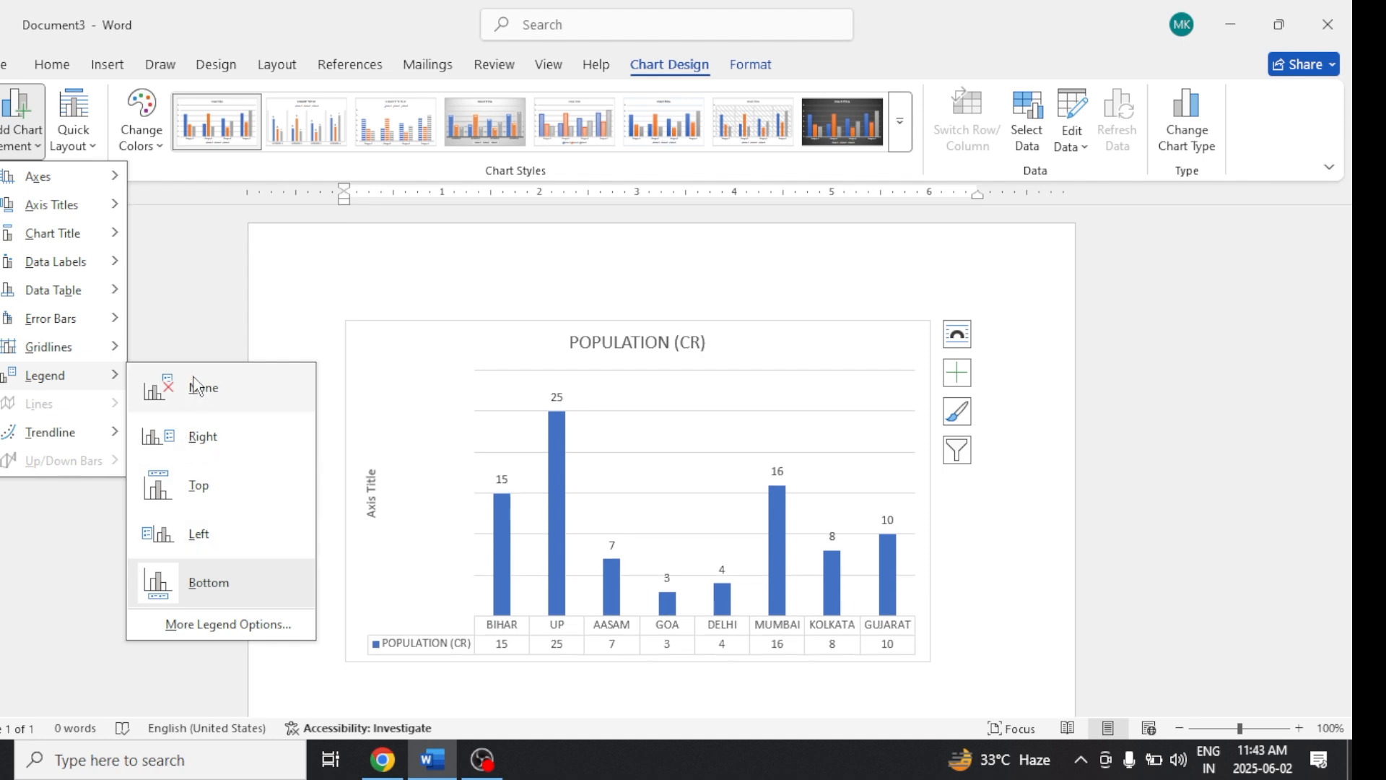
{"action": "mouse_move", "coordinate": [89, 444]}
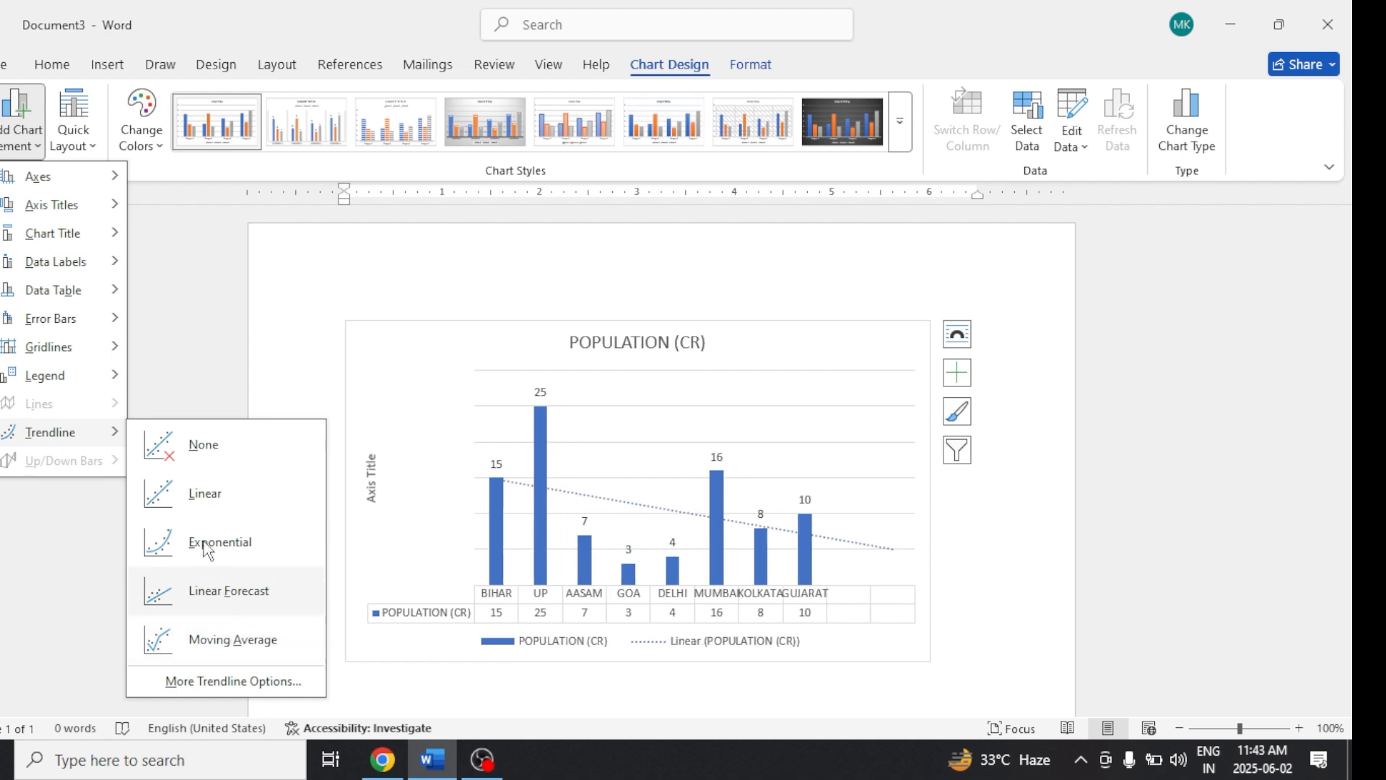
{"action": "left_click", "coordinate": [197, 462]}
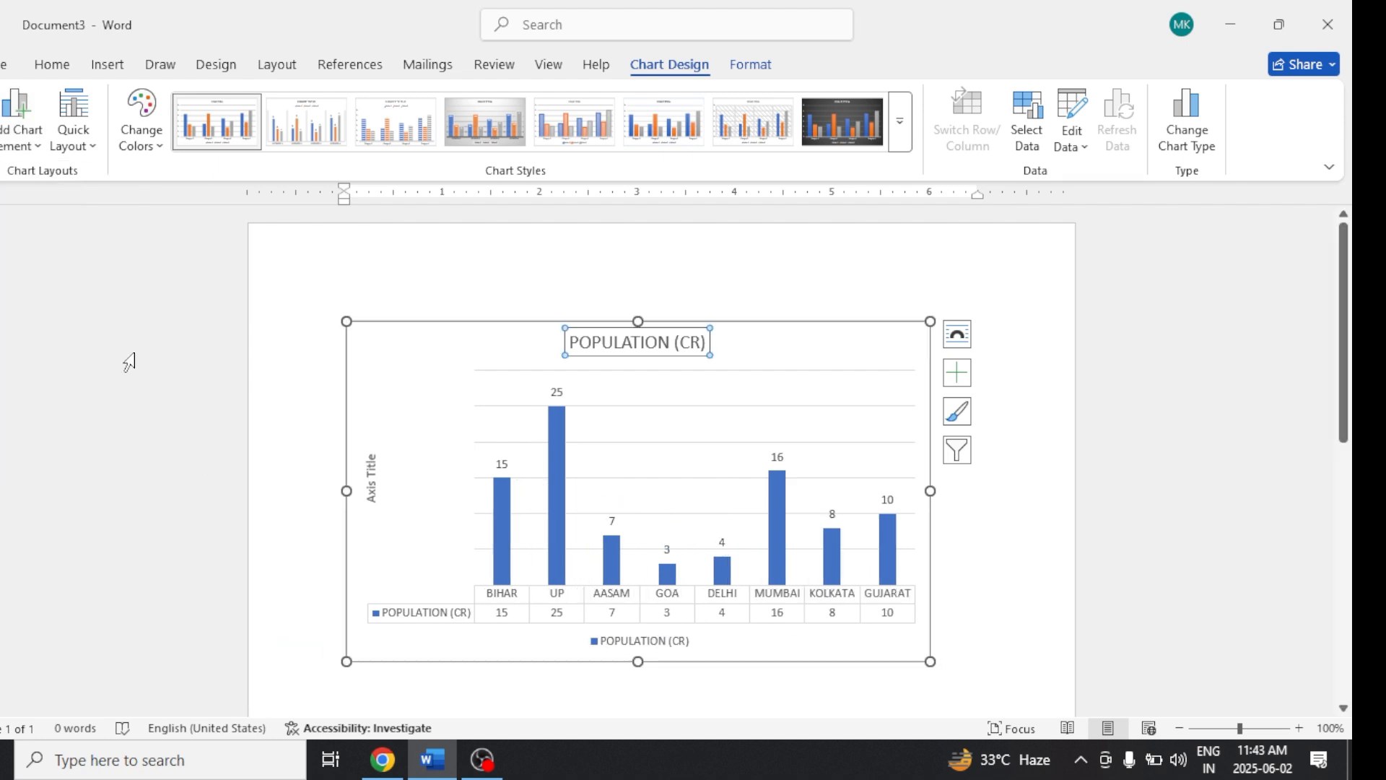
Step: Apply the quick layout with a top legend, outside data labels and no vertical axis or gridlines
{"action": "left_click", "coordinate": [94, 148]}
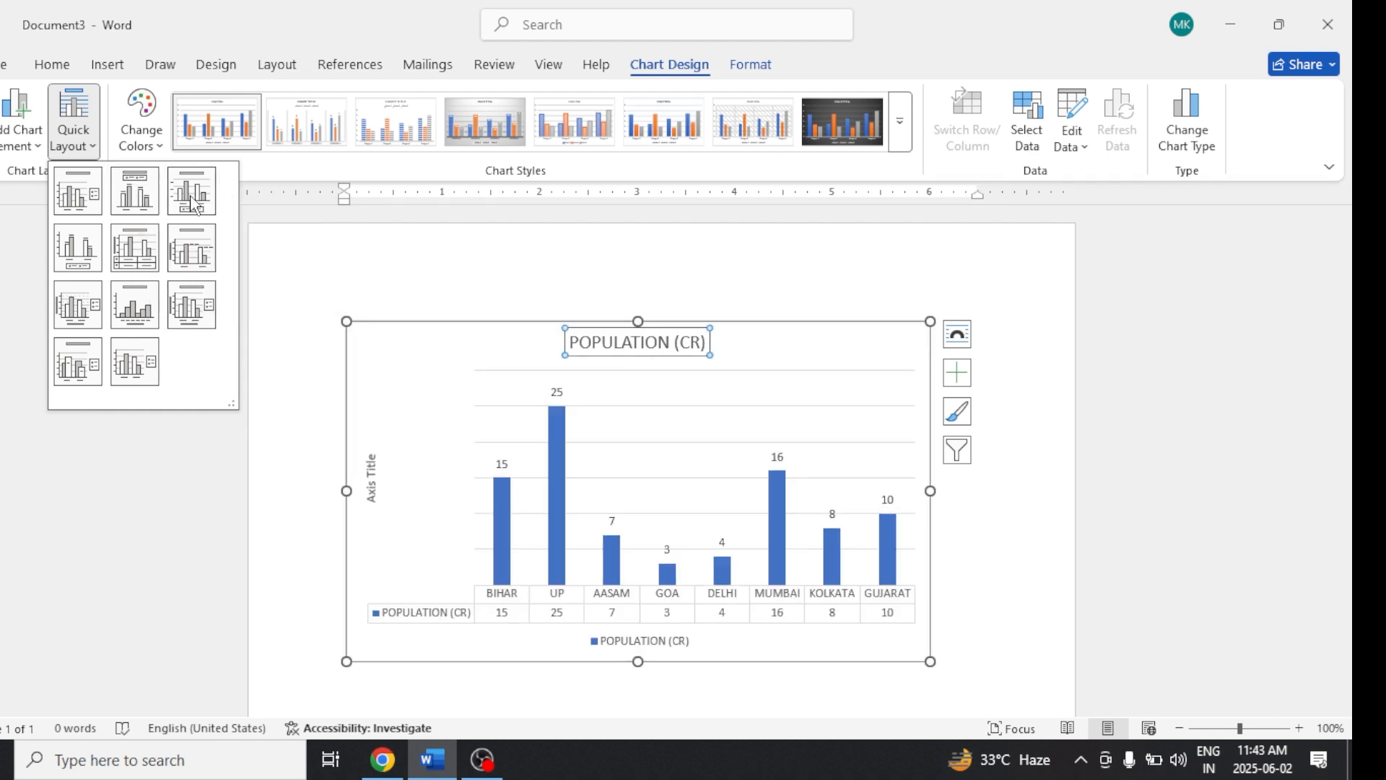
{"action": "left_click", "coordinate": [78, 143]}
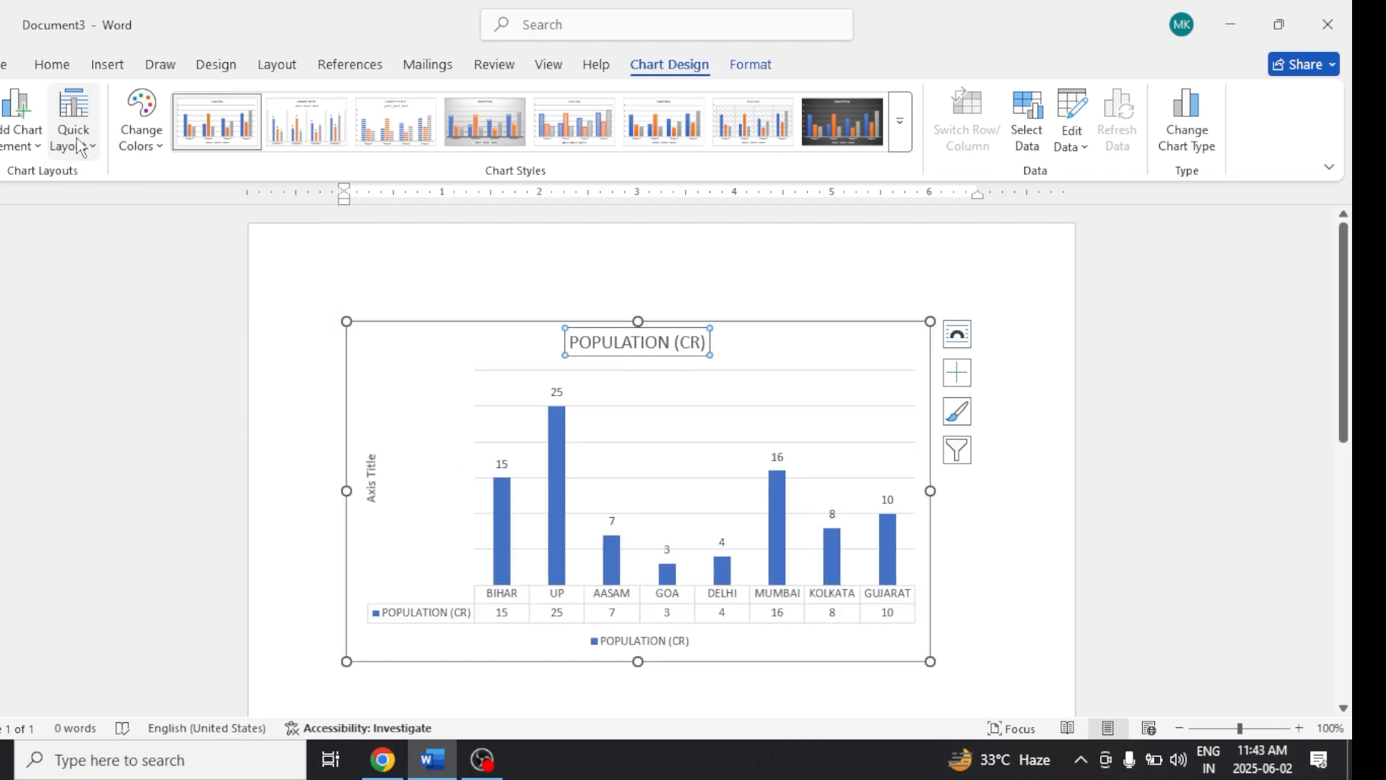
{"action": "left_click", "coordinate": [81, 146]}
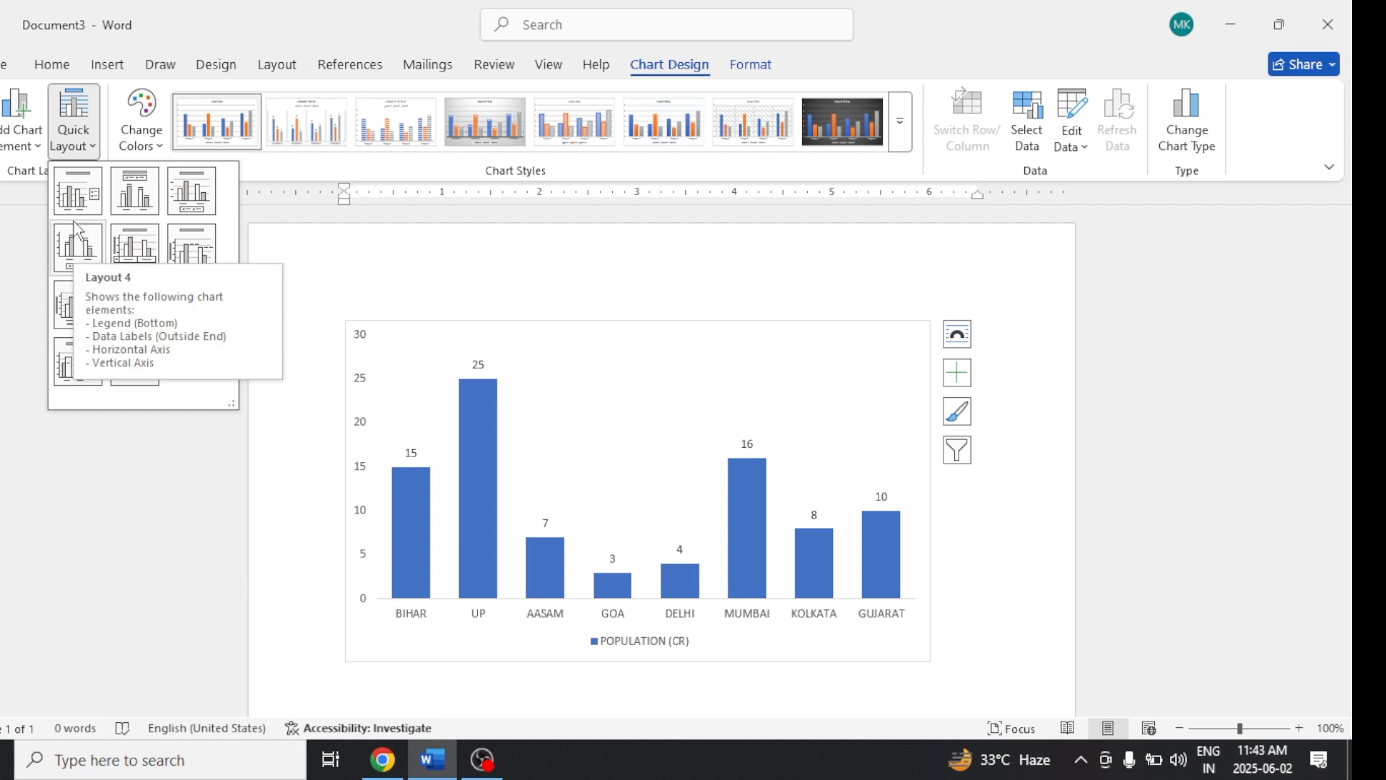
{"action": "left_click", "coordinate": [124, 209]}
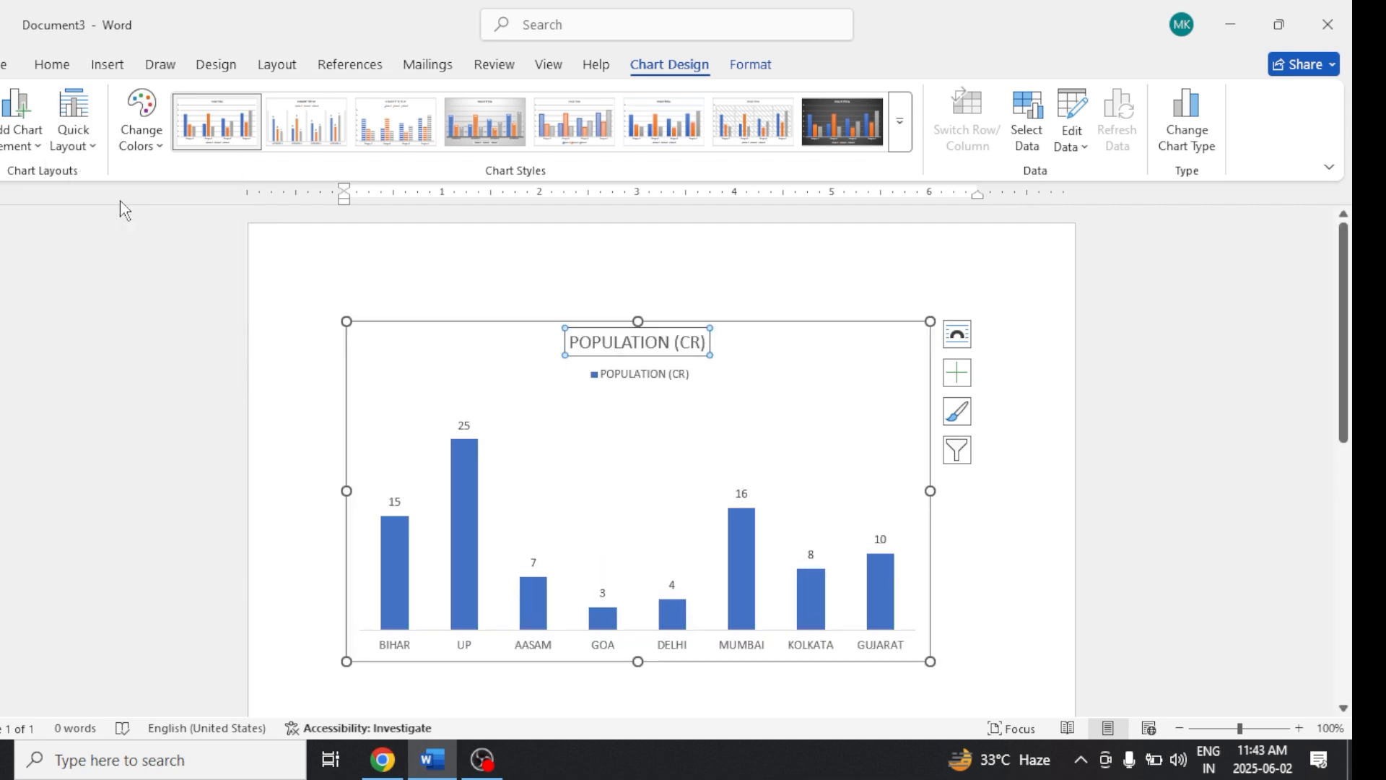
Step: Recolor the chart with the green-first Colorful palette and, after trying Style 4, apply the fading-column style with bold title and horizontal gridlines
{"action": "left_click", "coordinate": [141, 121]}
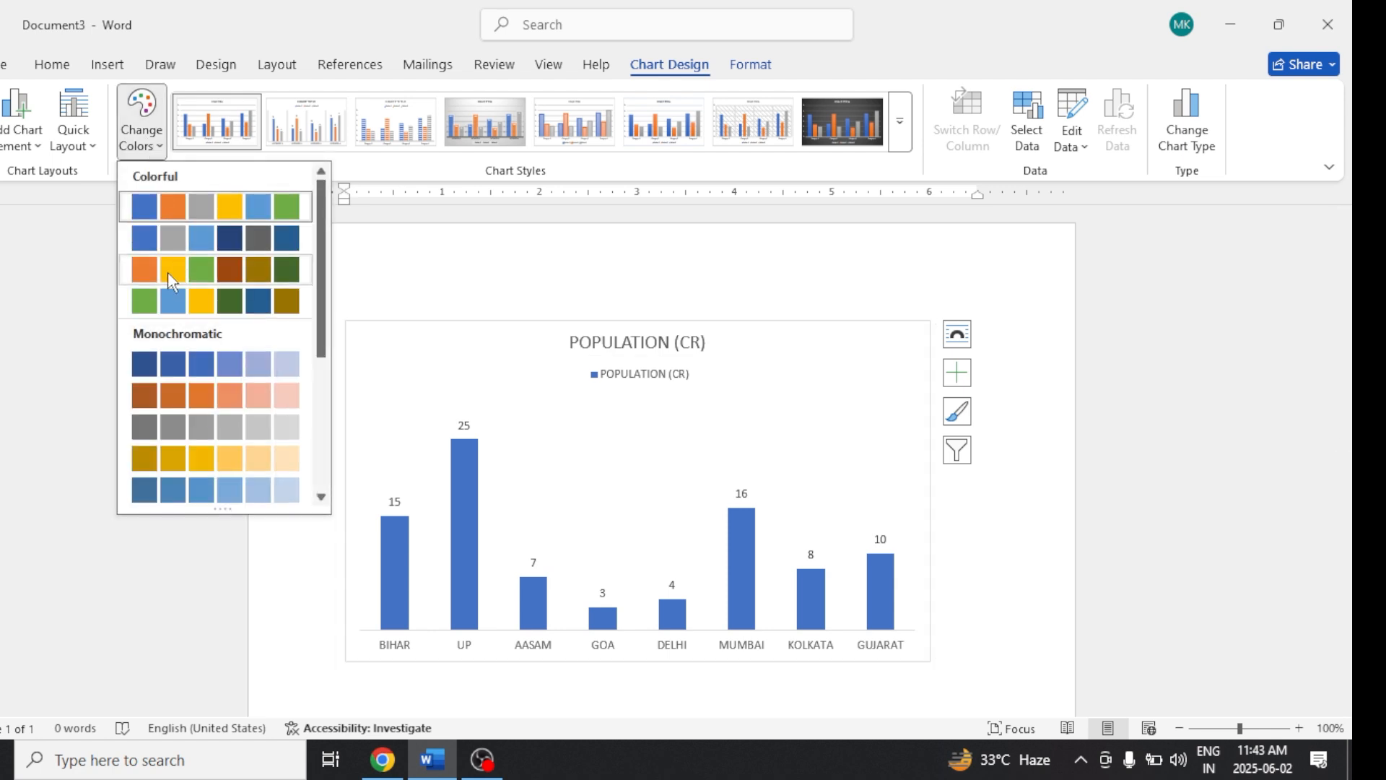
{"action": "left_click", "coordinate": [198, 299]}
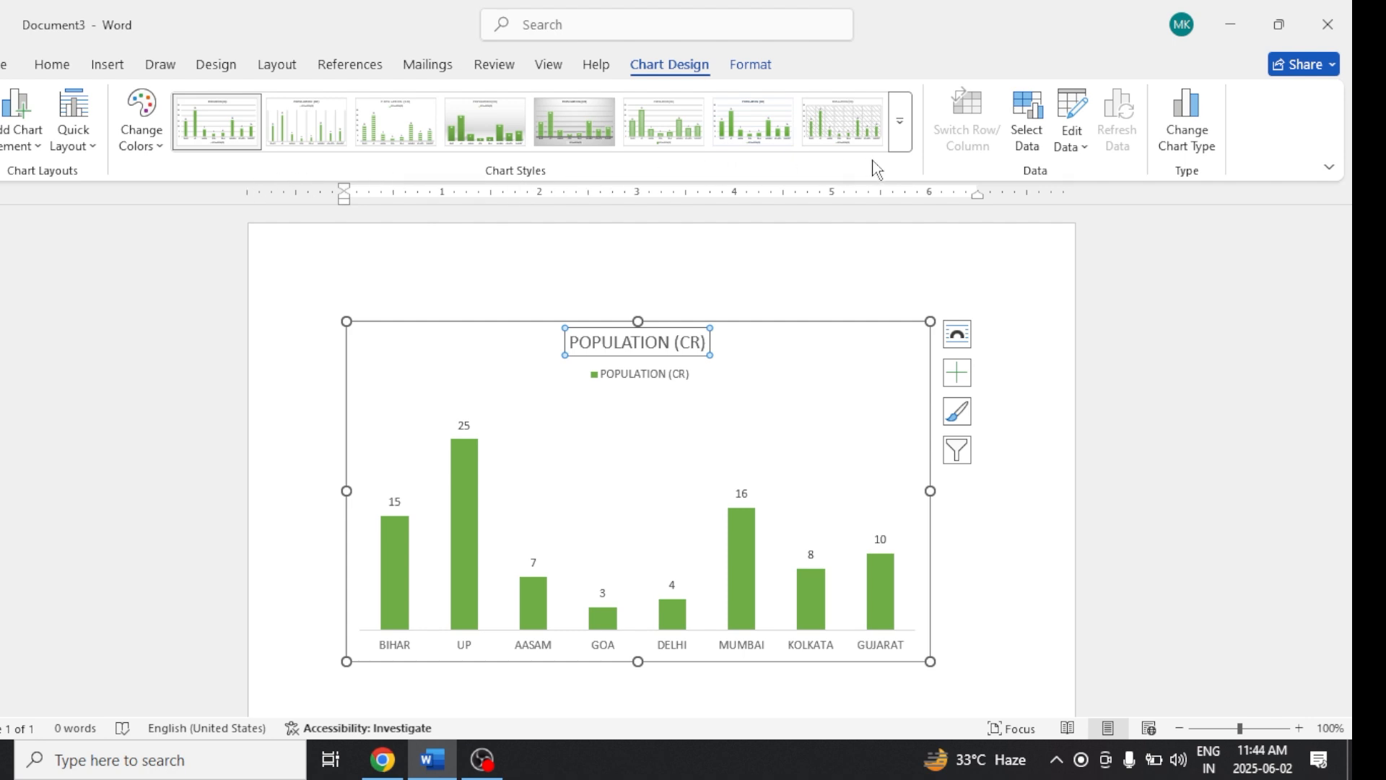
{"action": "left_click", "coordinate": [900, 138]}
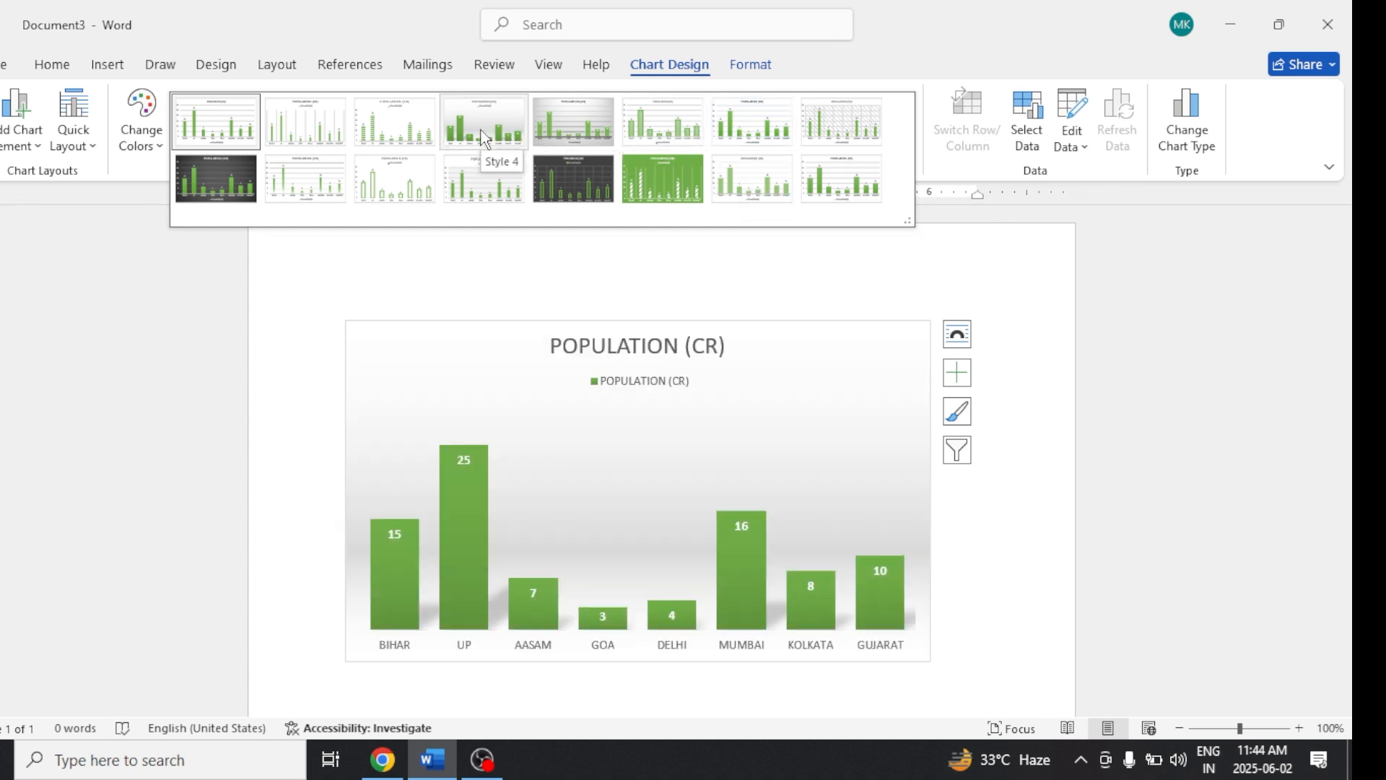
{"action": "left_click", "coordinate": [484, 137]}
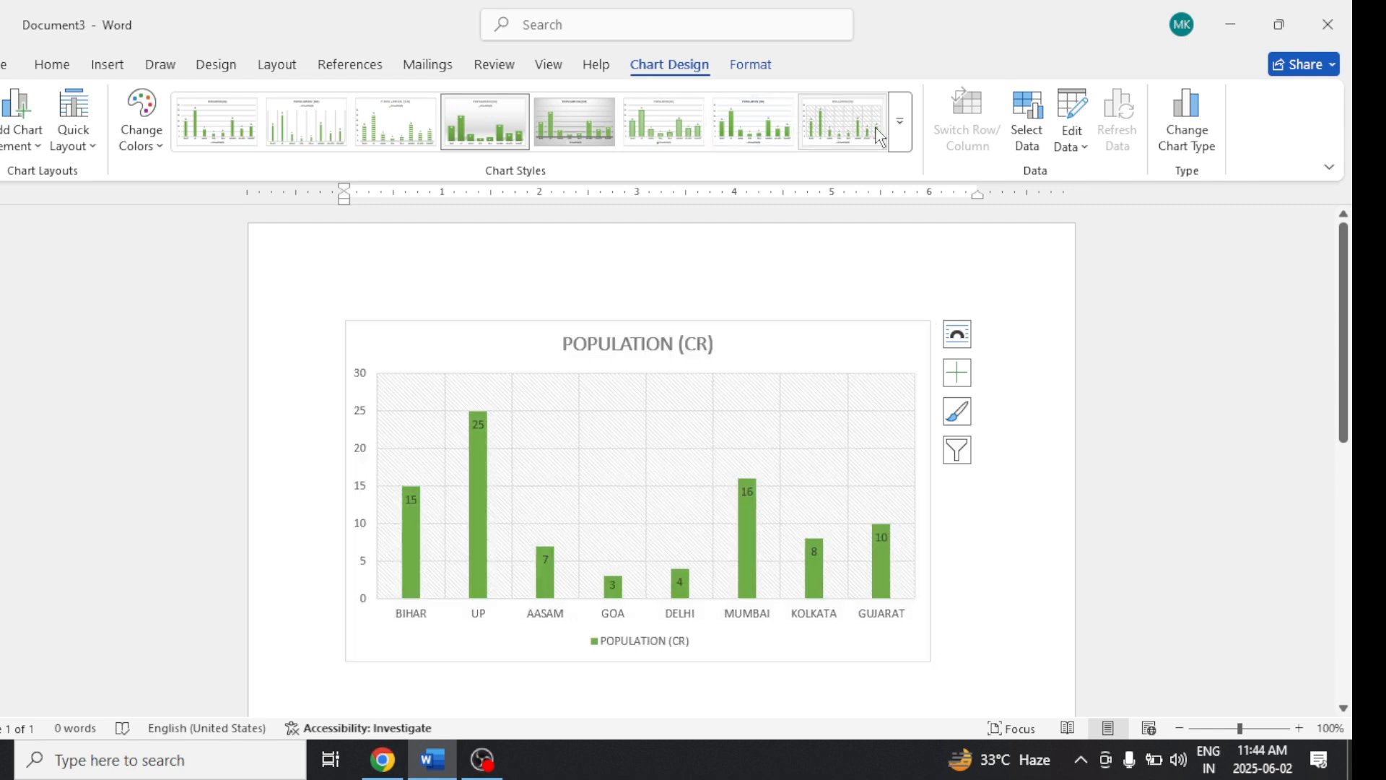
{"action": "left_click", "coordinate": [899, 133]}
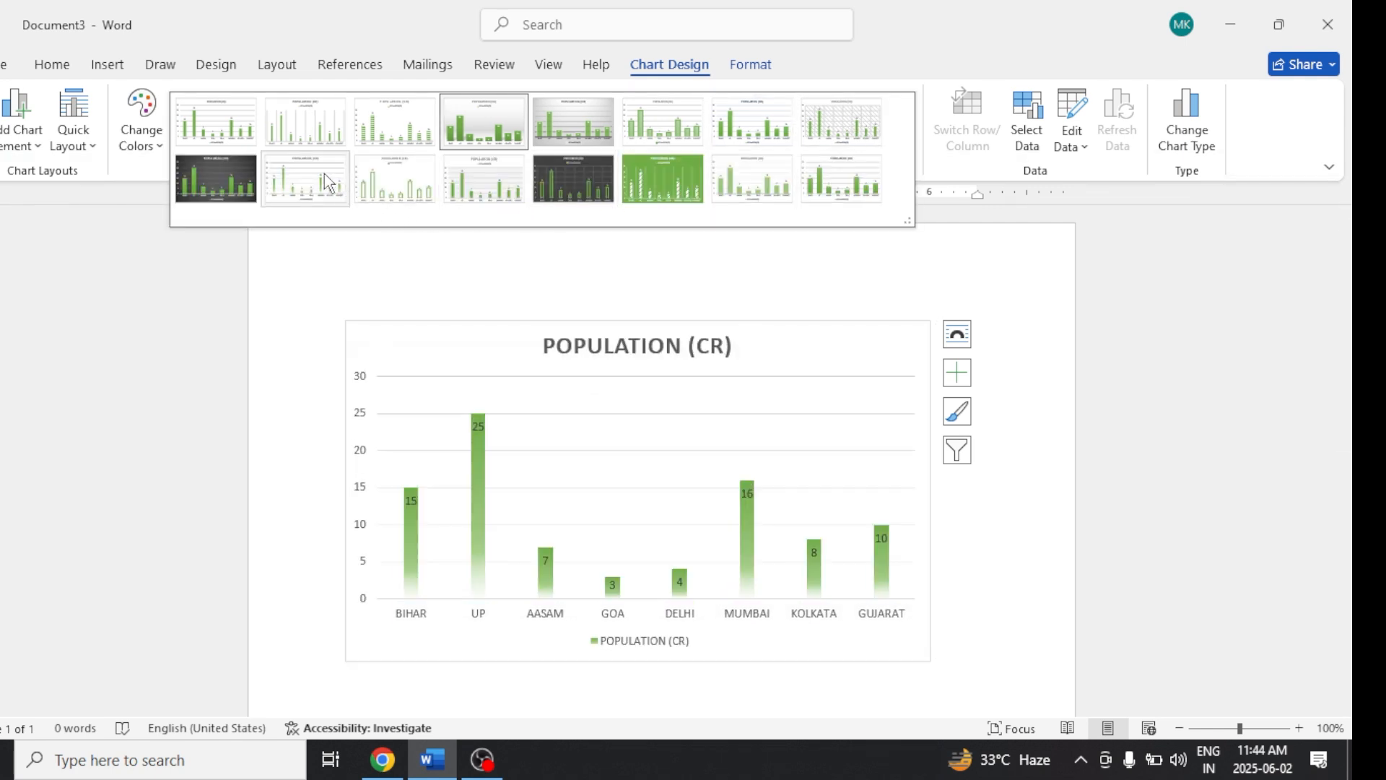
{"action": "left_click", "coordinate": [328, 182]}
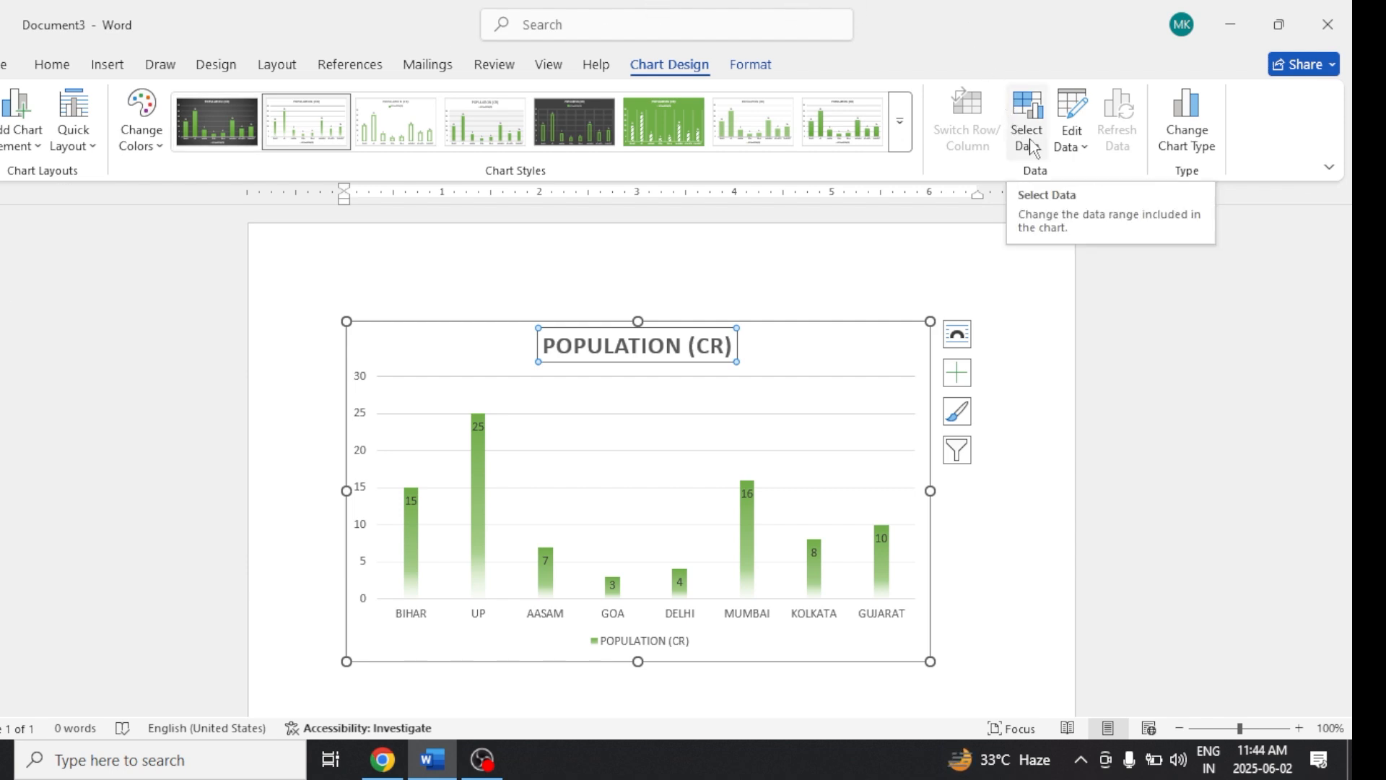
Step: Edit the chart data in Excel to set GUJARAT's population to 12, and close the data workbook
{"action": "left_click", "coordinate": [1081, 150]}
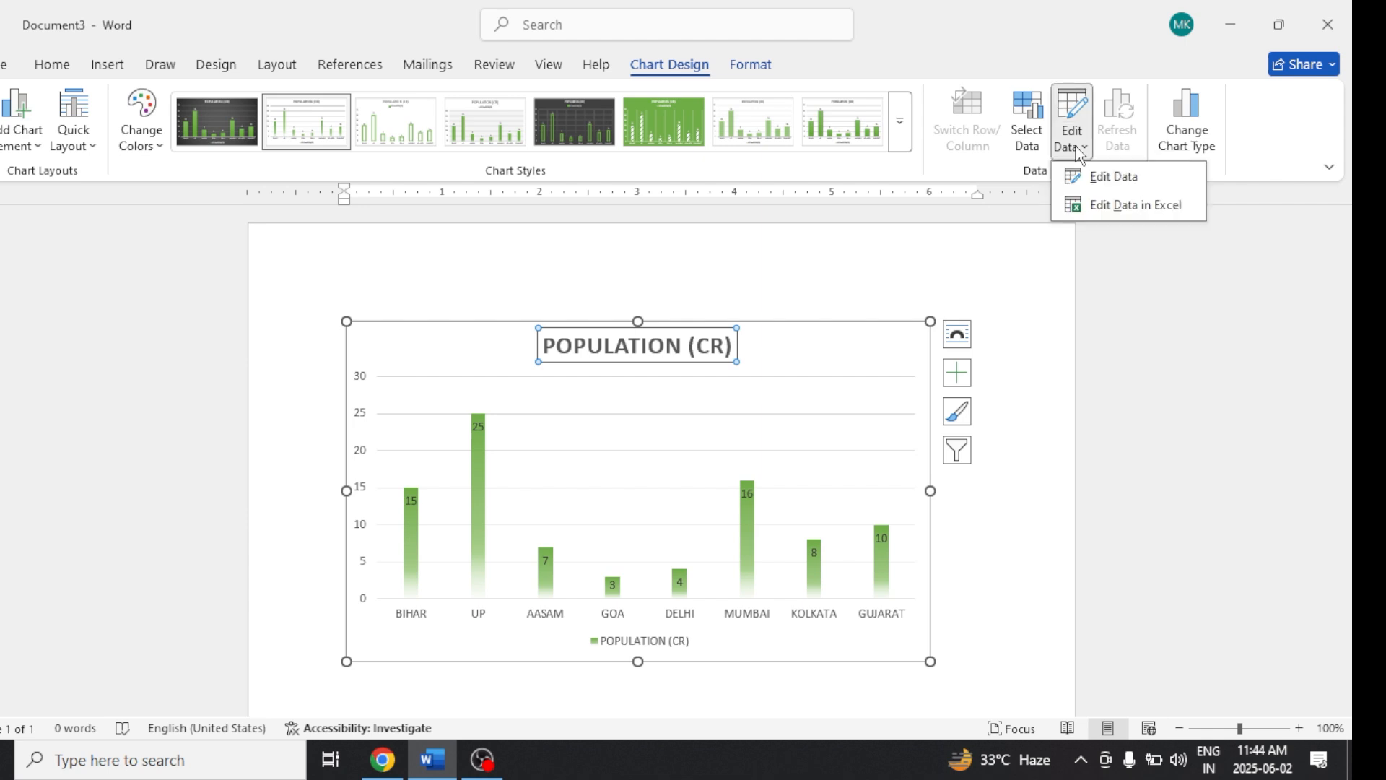
{"action": "left_click", "coordinate": [1118, 206]}
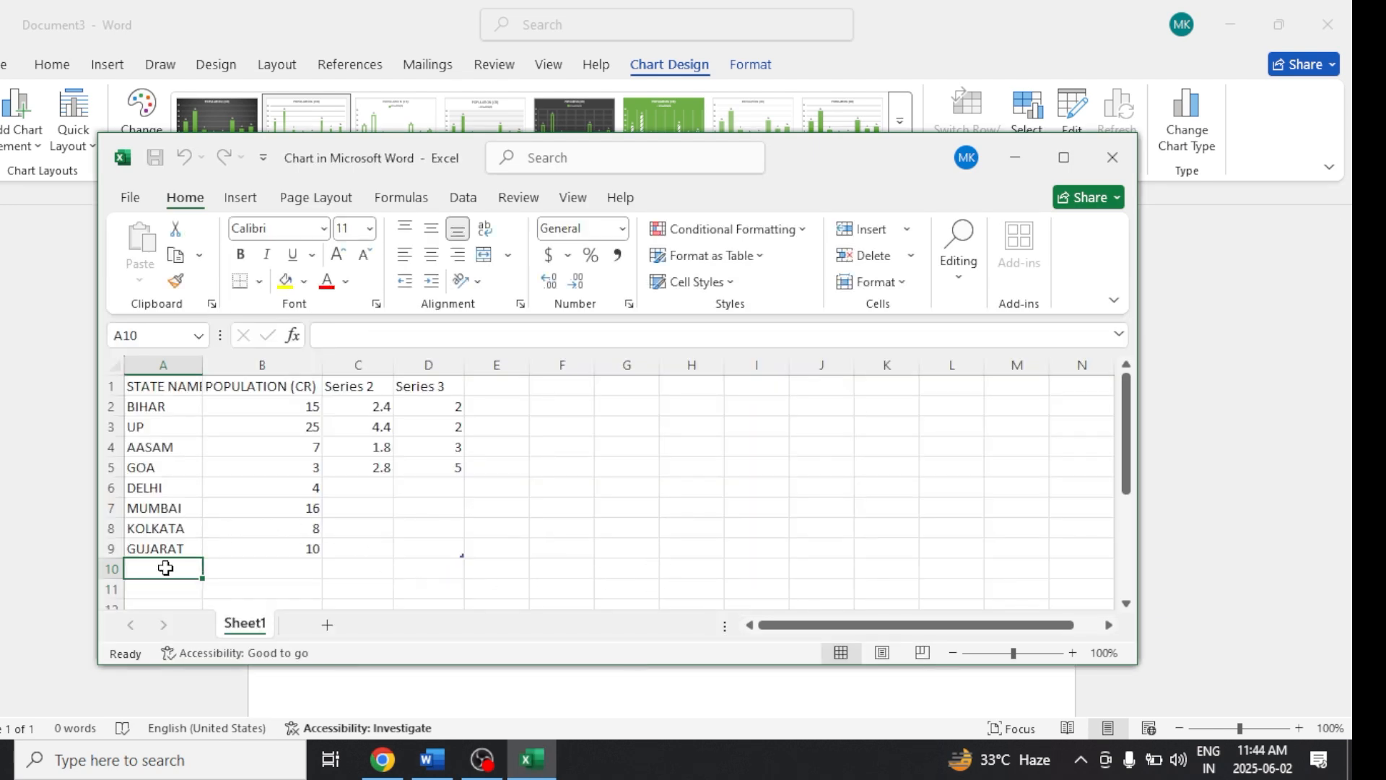
{"action": "left_click", "coordinate": [309, 547]}
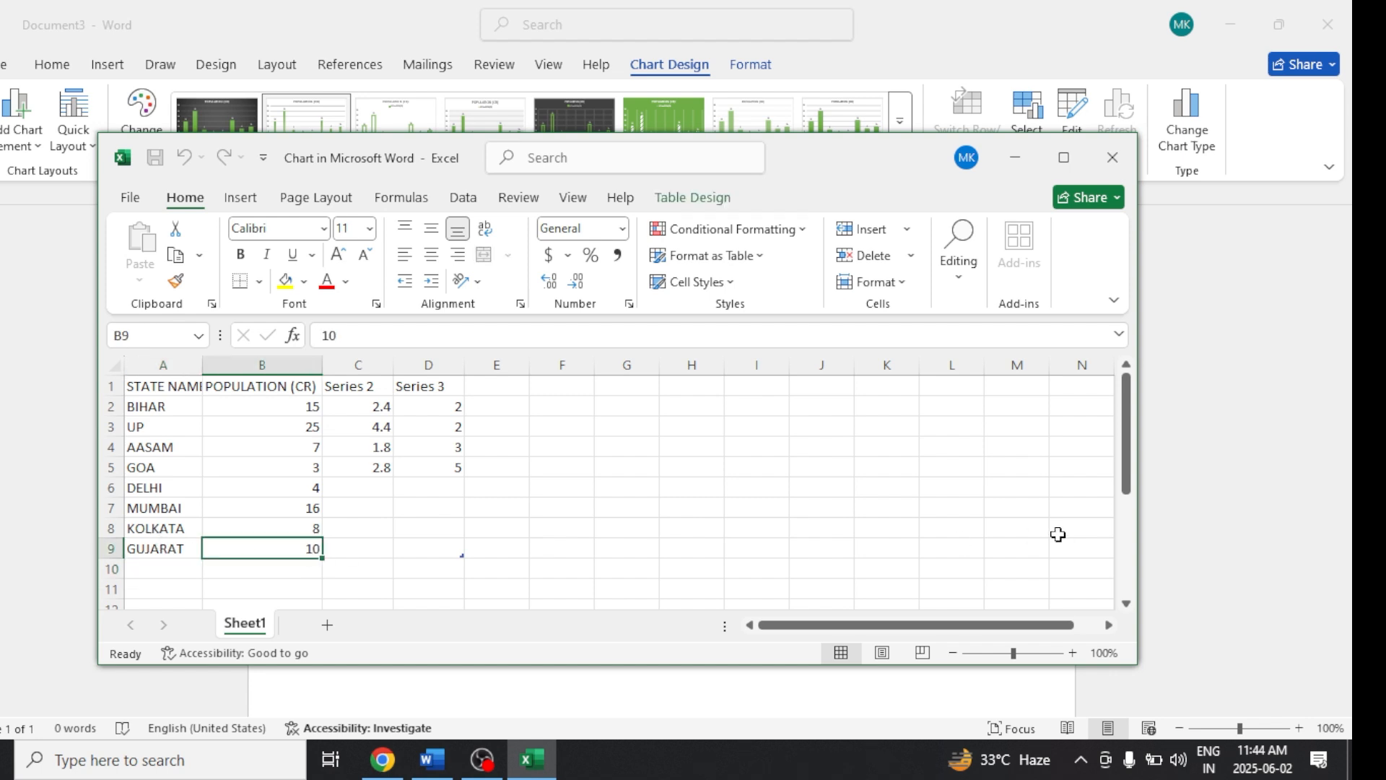
{"action": "type", "text": "1"}
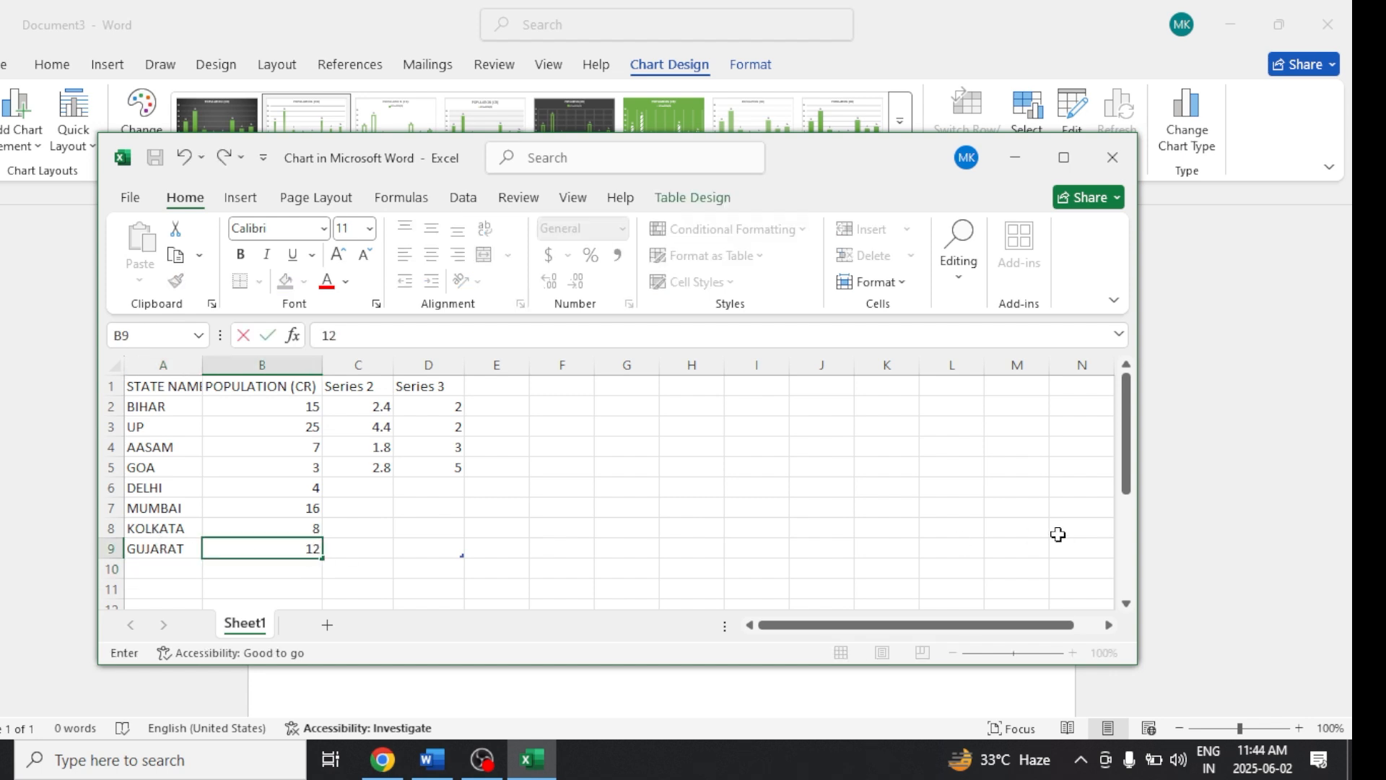
{"action": "left_click", "coordinate": [570, 523]}
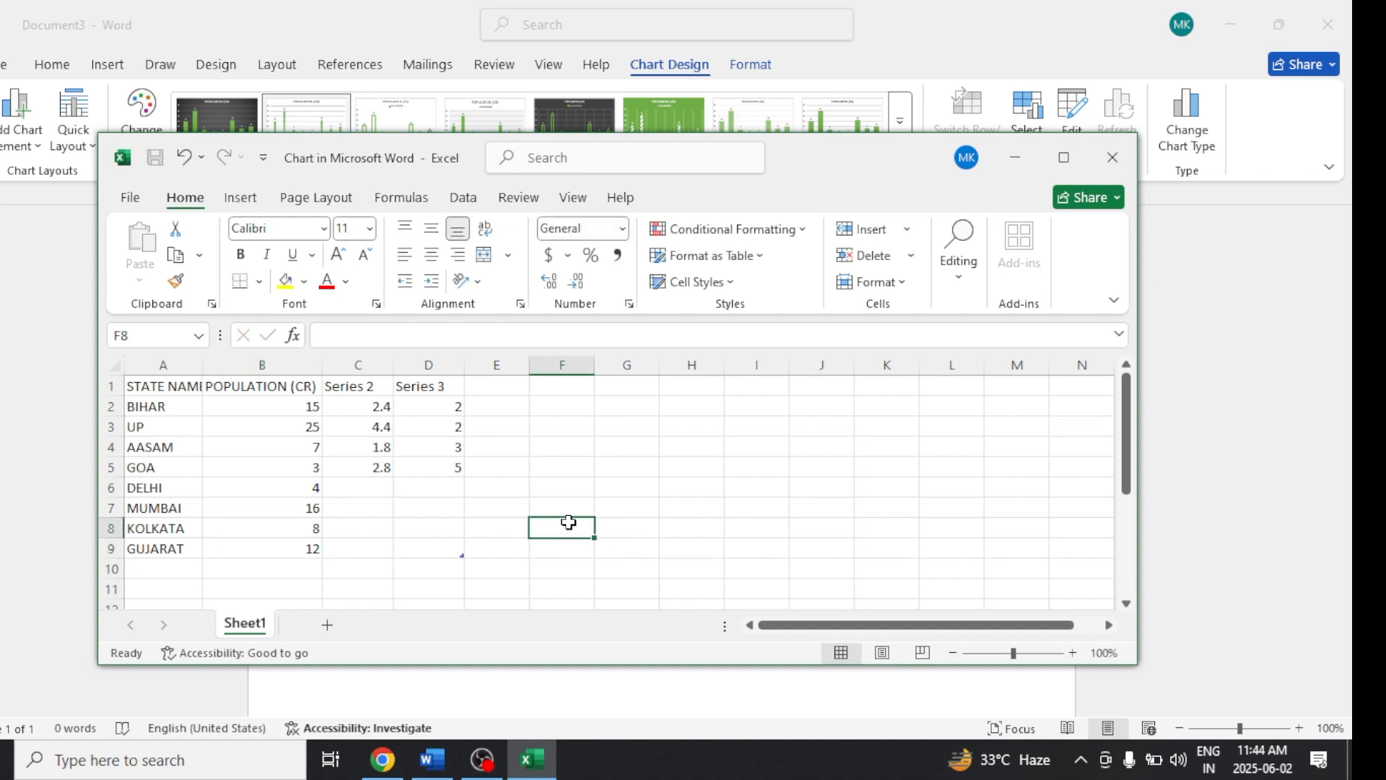
{"action": "left_click", "coordinate": [1118, 150]}
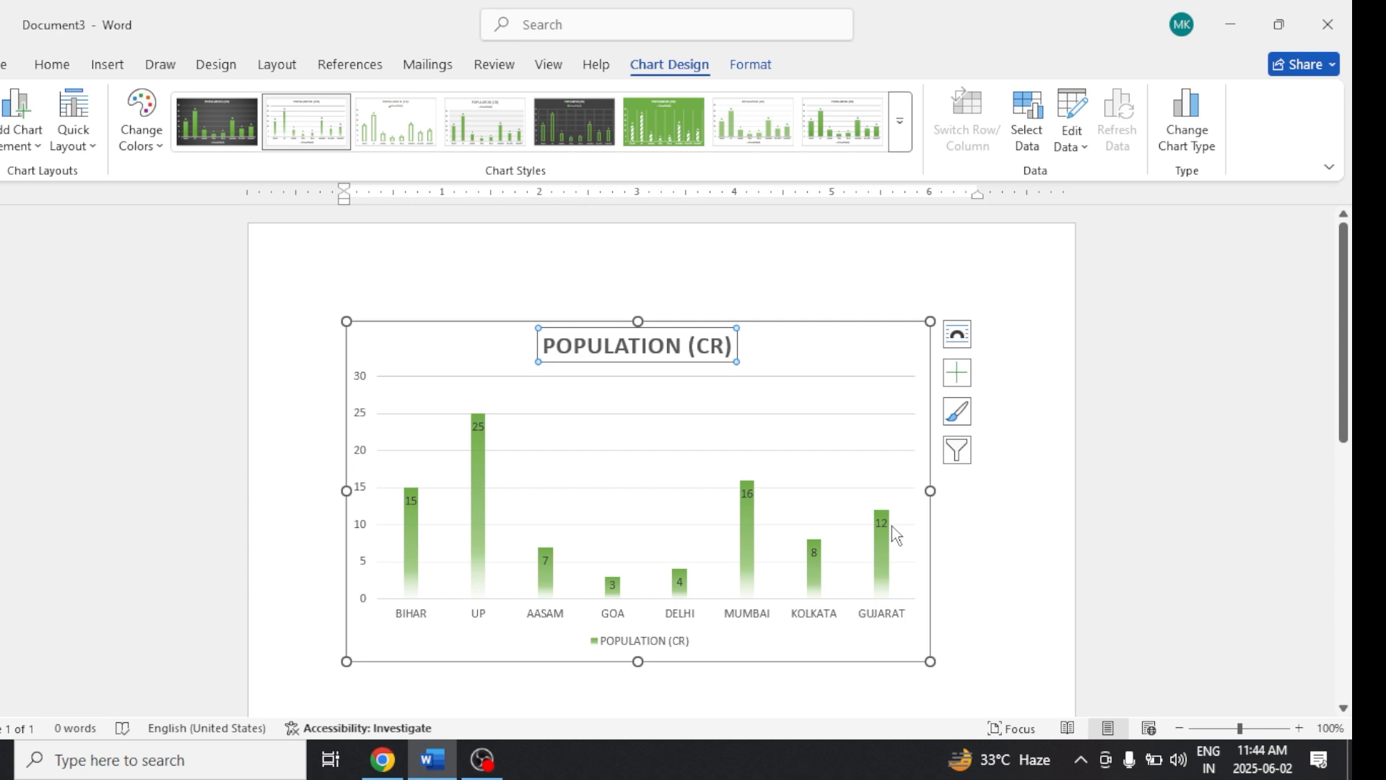
Step: Change the chart type to Stacked Line with Markers and apply the style with vertical gridlines and a legend below the title
{"action": "left_click", "coordinate": [1192, 141]}
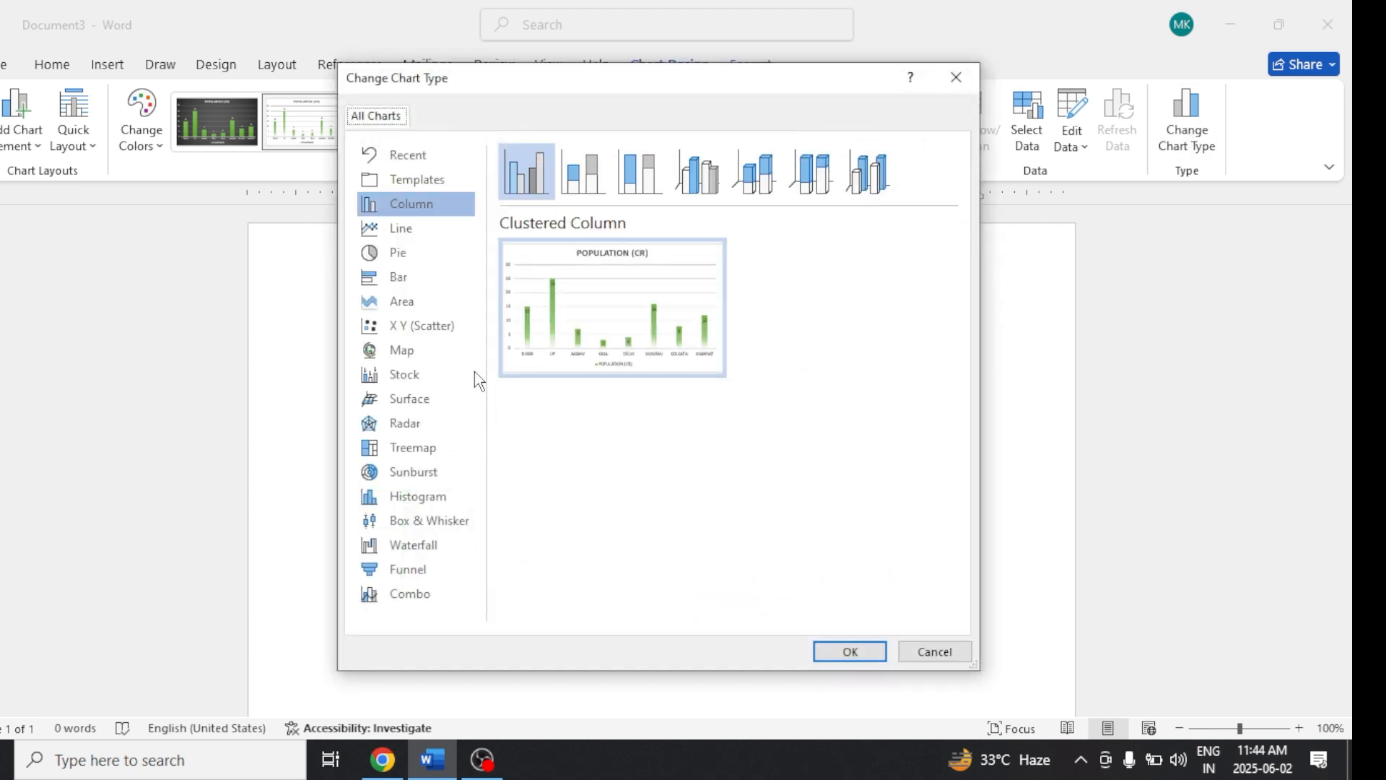
{"action": "left_click", "coordinate": [416, 238]}
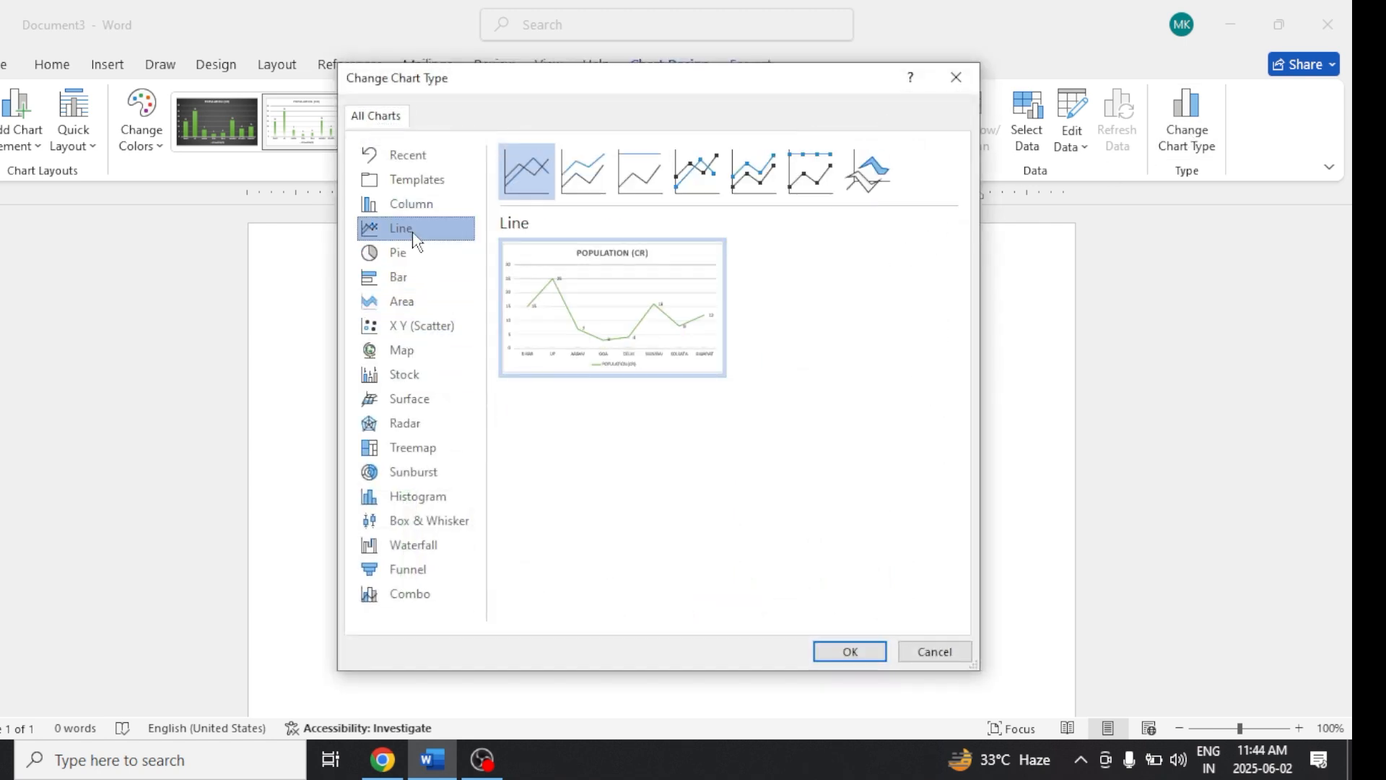
{"action": "left_click", "coordinate": [657, 170]}
{"action": "left_click", "coordinate": [713, 165]}
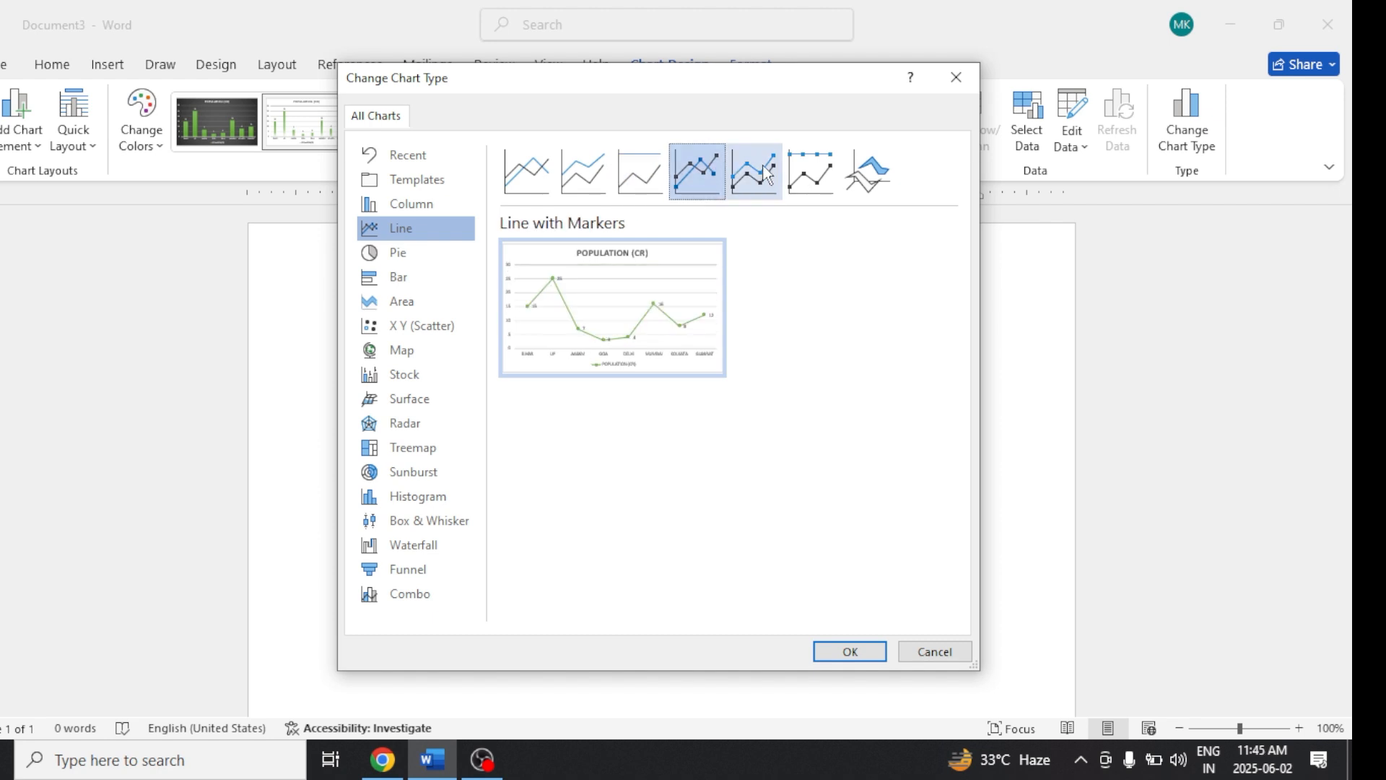
{"action": "left_click", "coordinate": [754, 171]}
{"action": "left_click", "coordinate": [852, 653]}
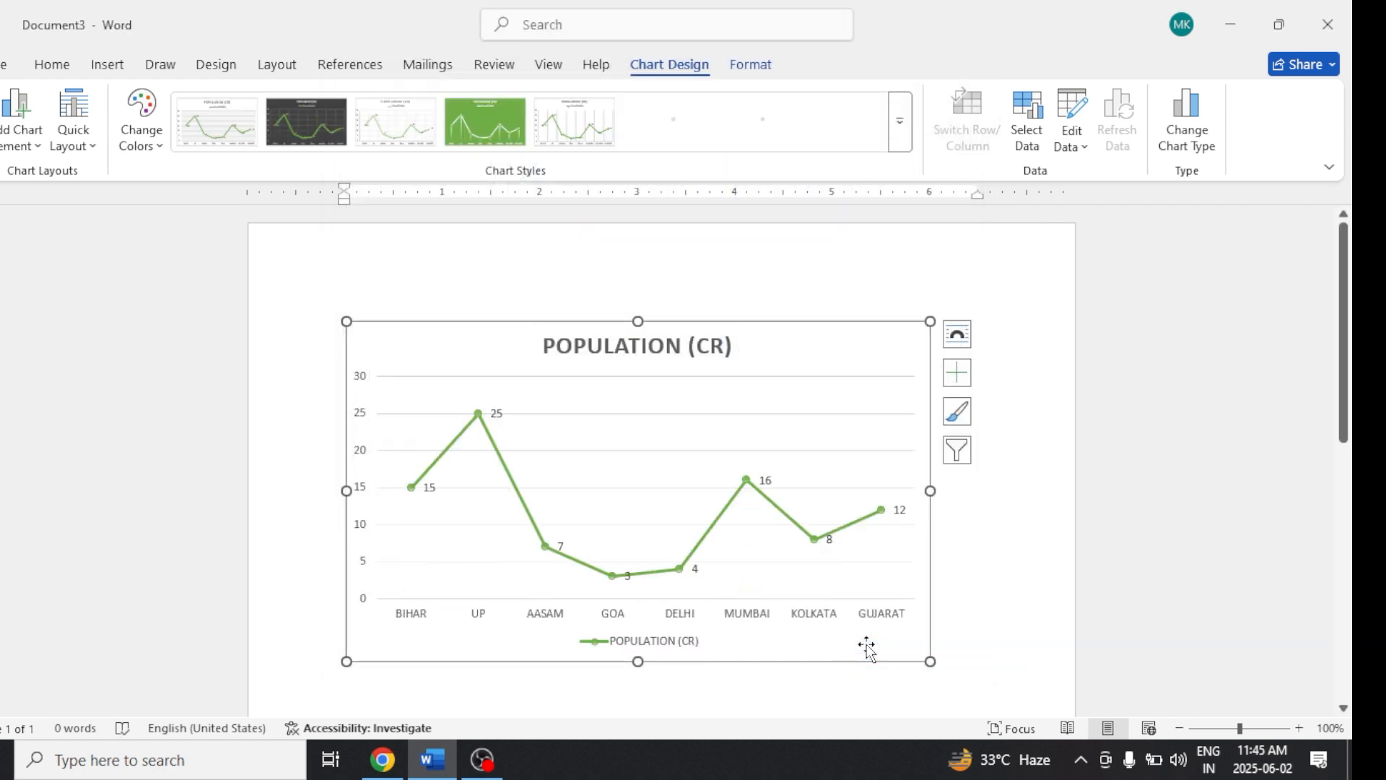
{"action": "left_click", "coordinate": [901, 134]}
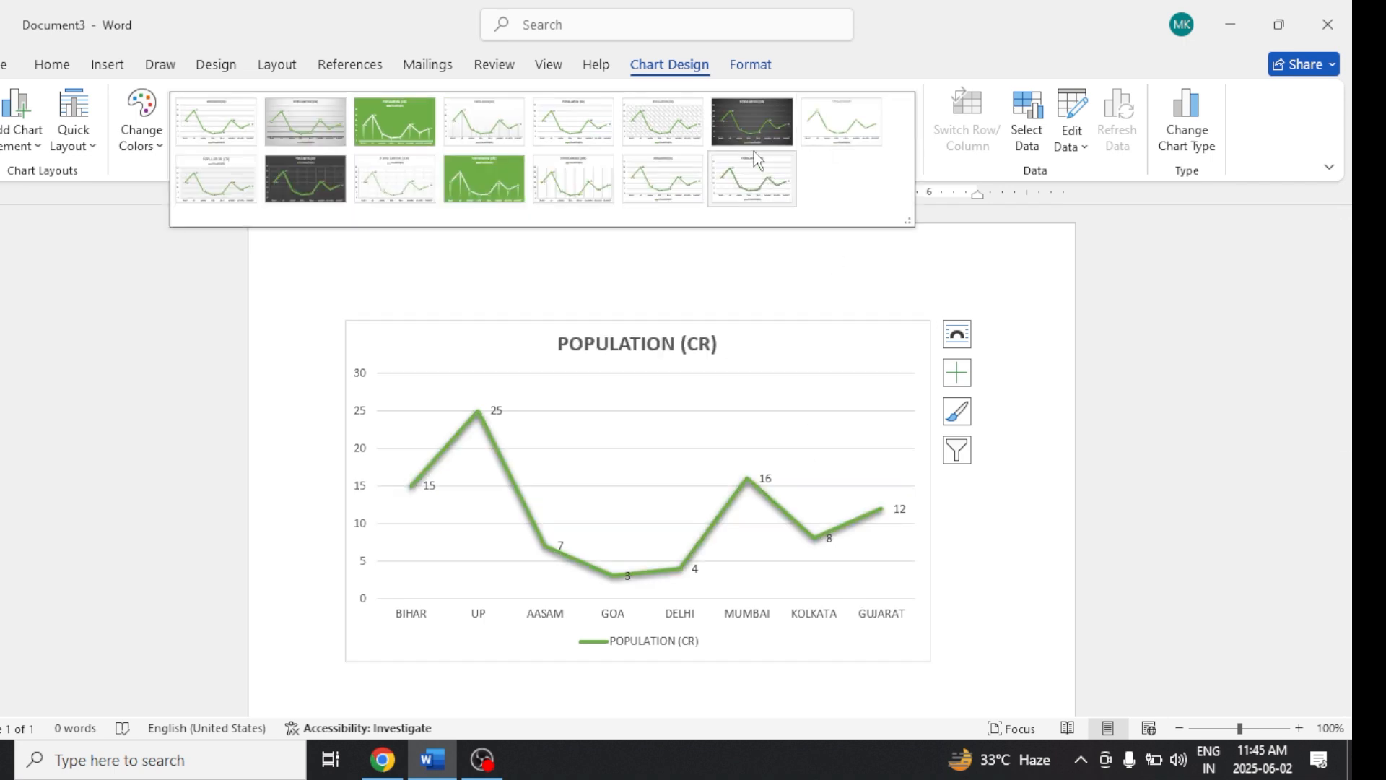
{"action": "left_click", "coordinate": [587, 186]}
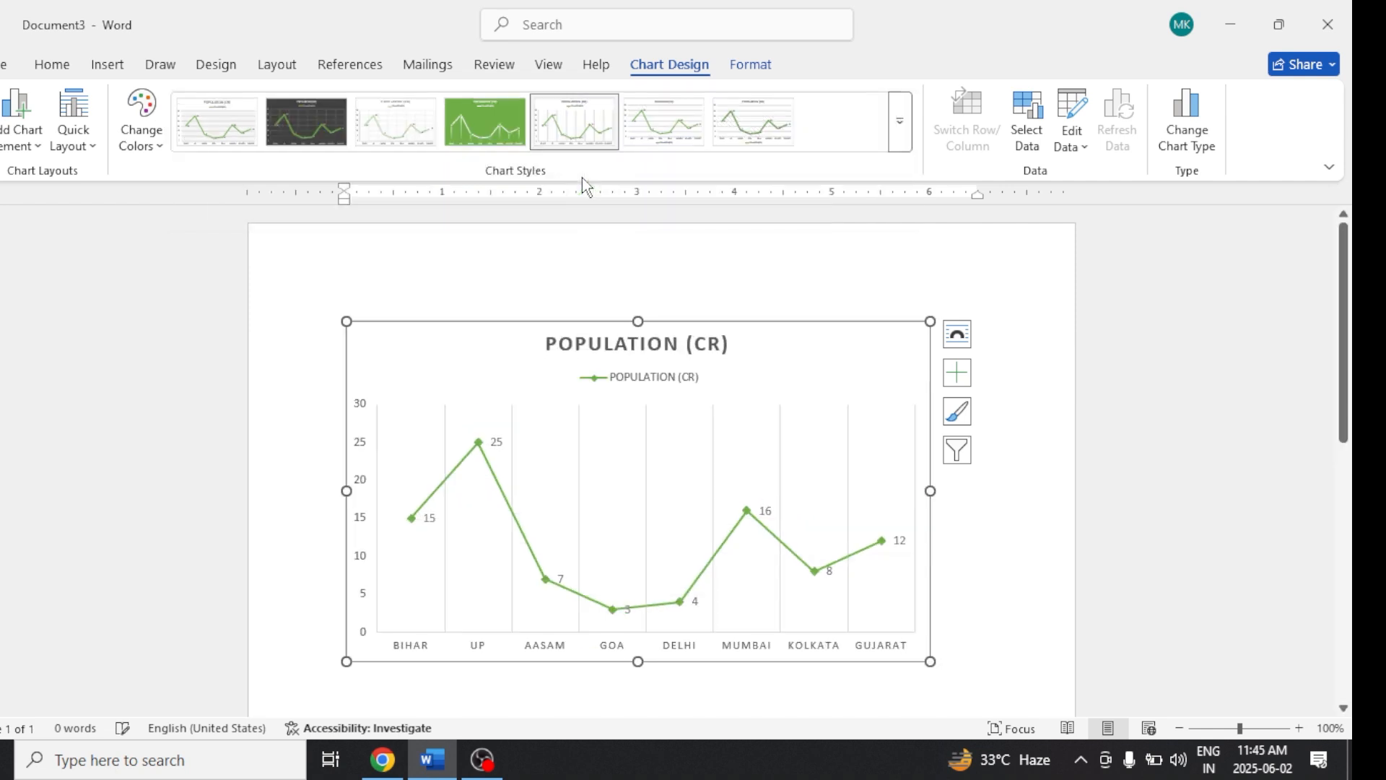
Step: Change the chart type to Doughnut after previewing the Clustered Bar, Pie, 3-D Pie and Bar of Pie types
{"action": "left_click", "coordinate": [1182, 145]}
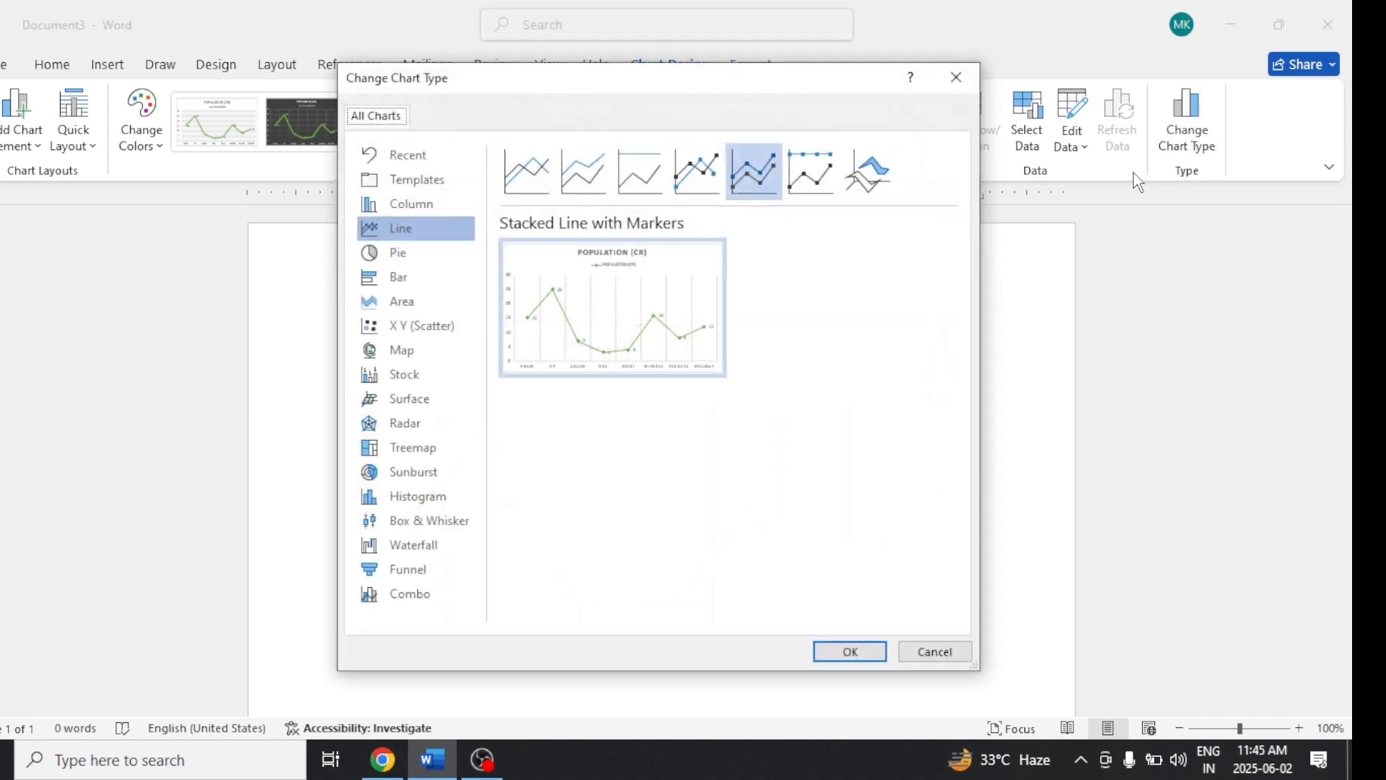
{"action": "left_click", "coordinate": [402, 279]}
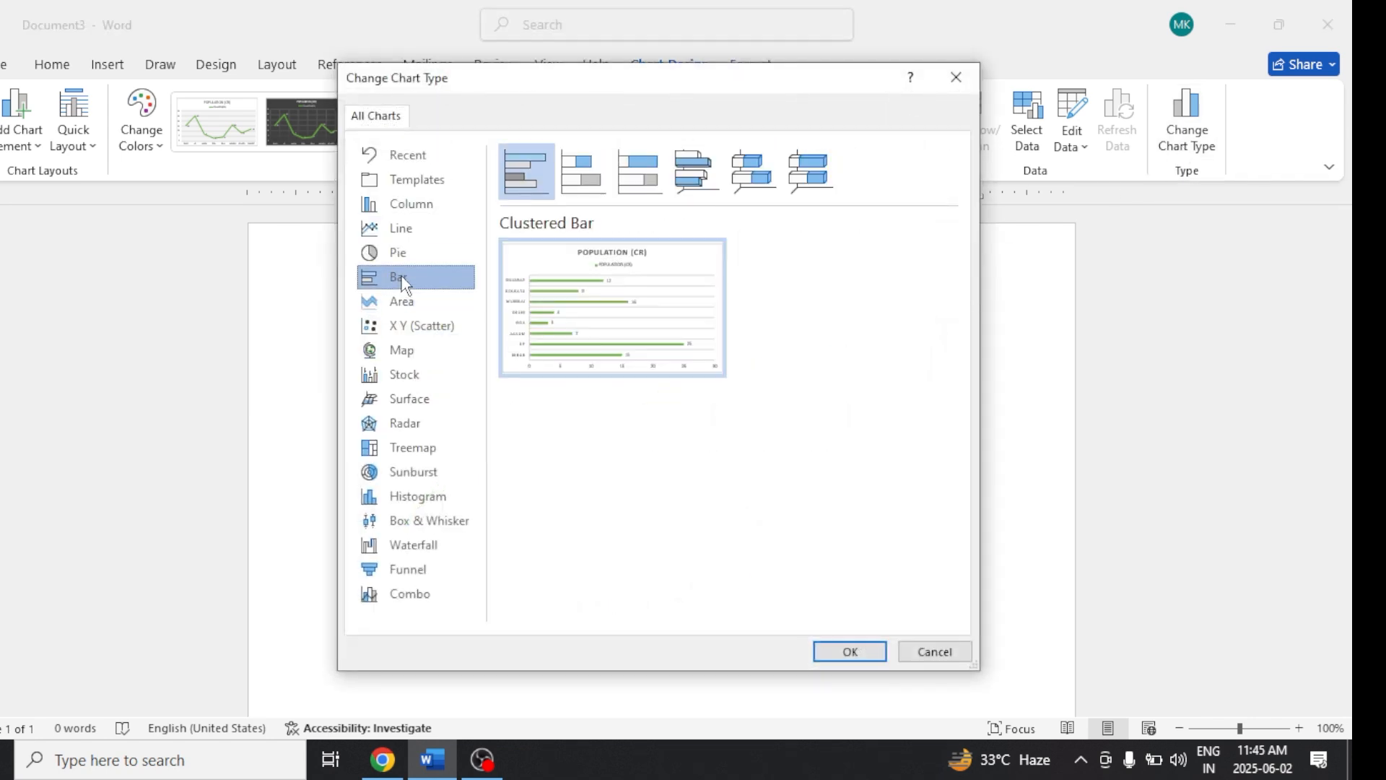
{"action": "left_click", "coordinate": [414, 255]}
{"action": "mouse_move", "coordinate": [555, 289]}
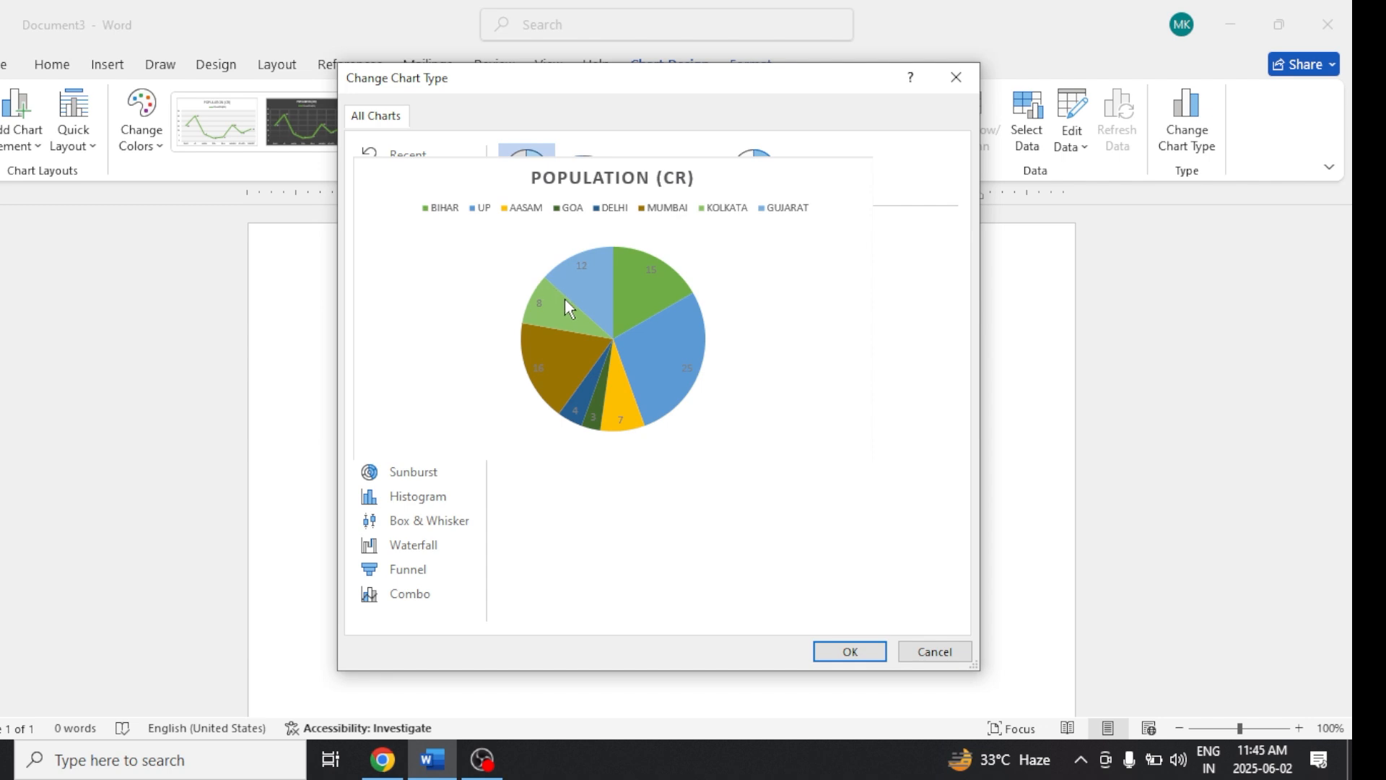
{"action": "left_click", "coordinate": [596, 178]}
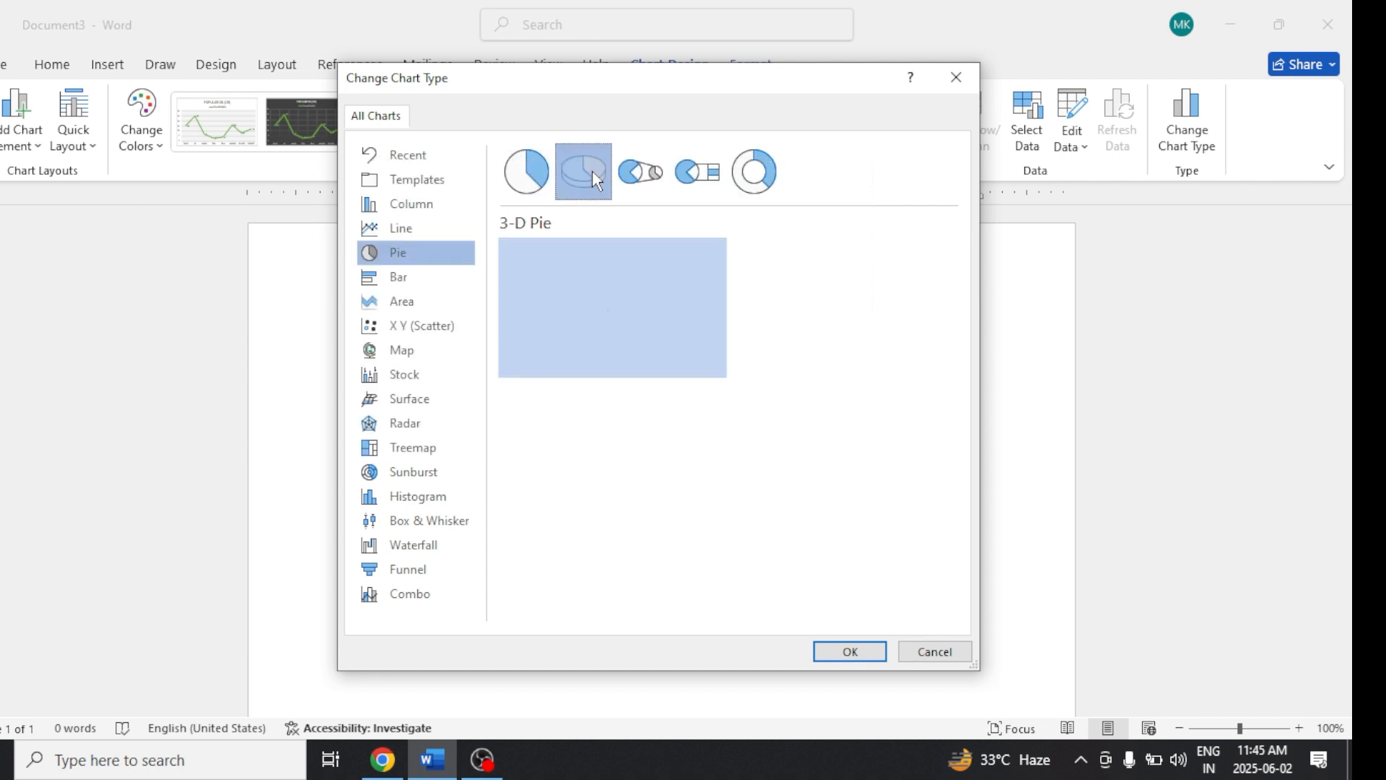
{"action": "left_click", "coordinate": [639, 172]}
{"action": "left_click", "coordinate": [696, 172]}
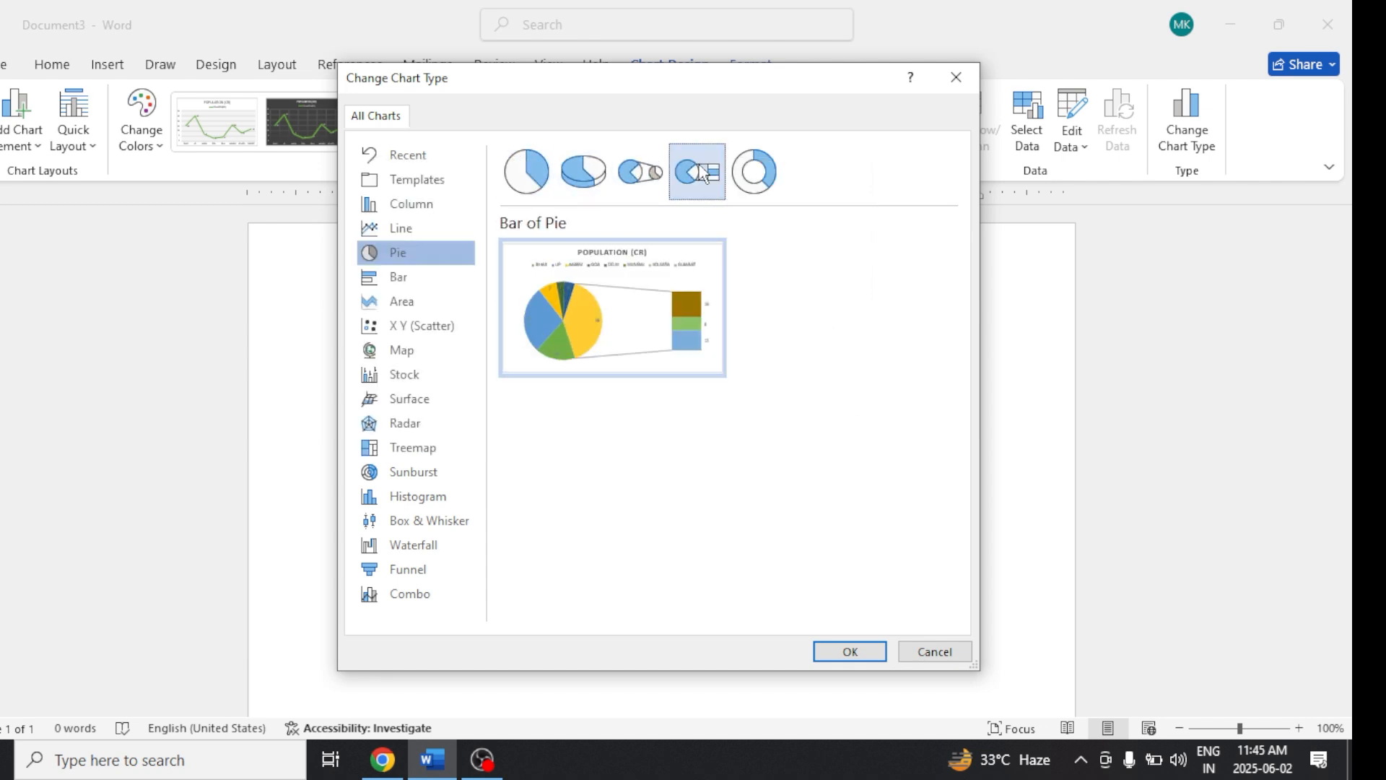
{"action": "left_click", "coordinate": [736, 185]}
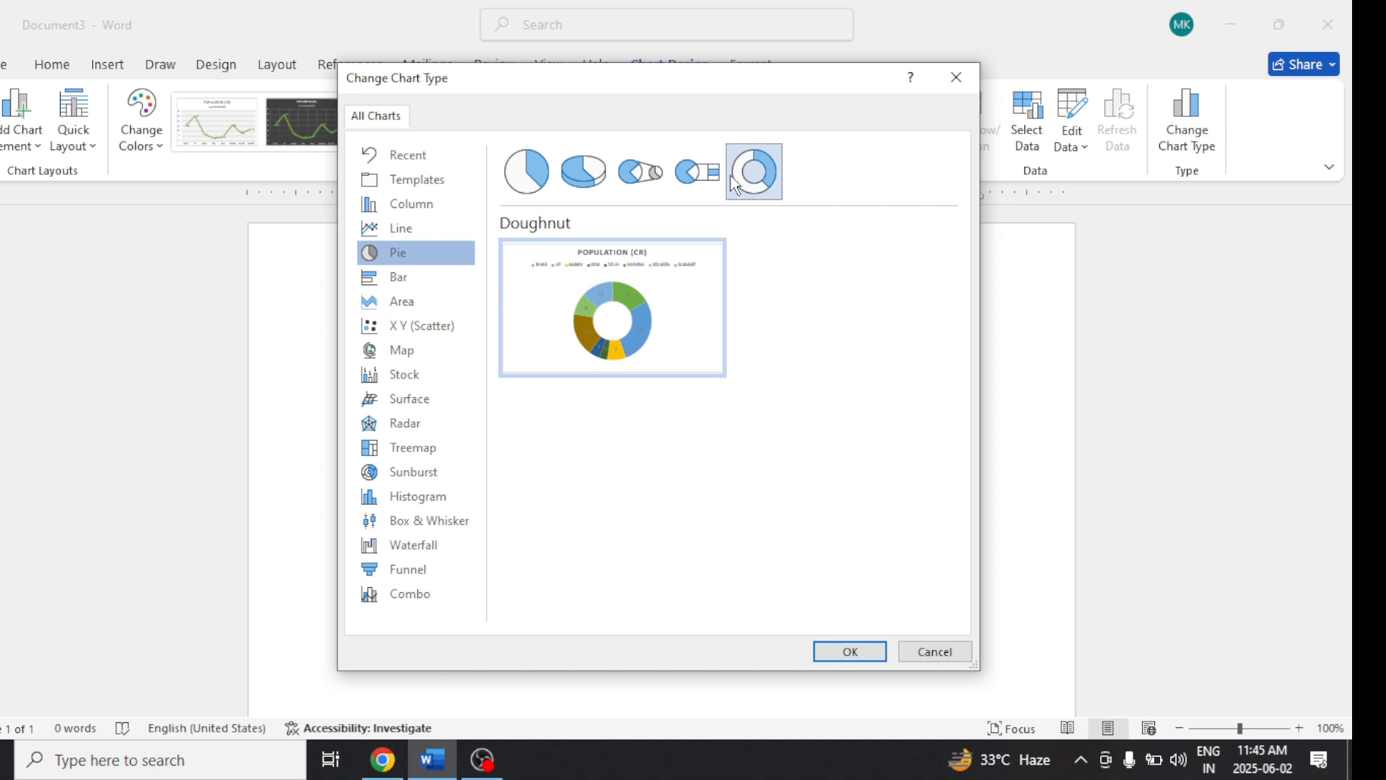
{"action": "left_click", "coordinate": [859, 650]}
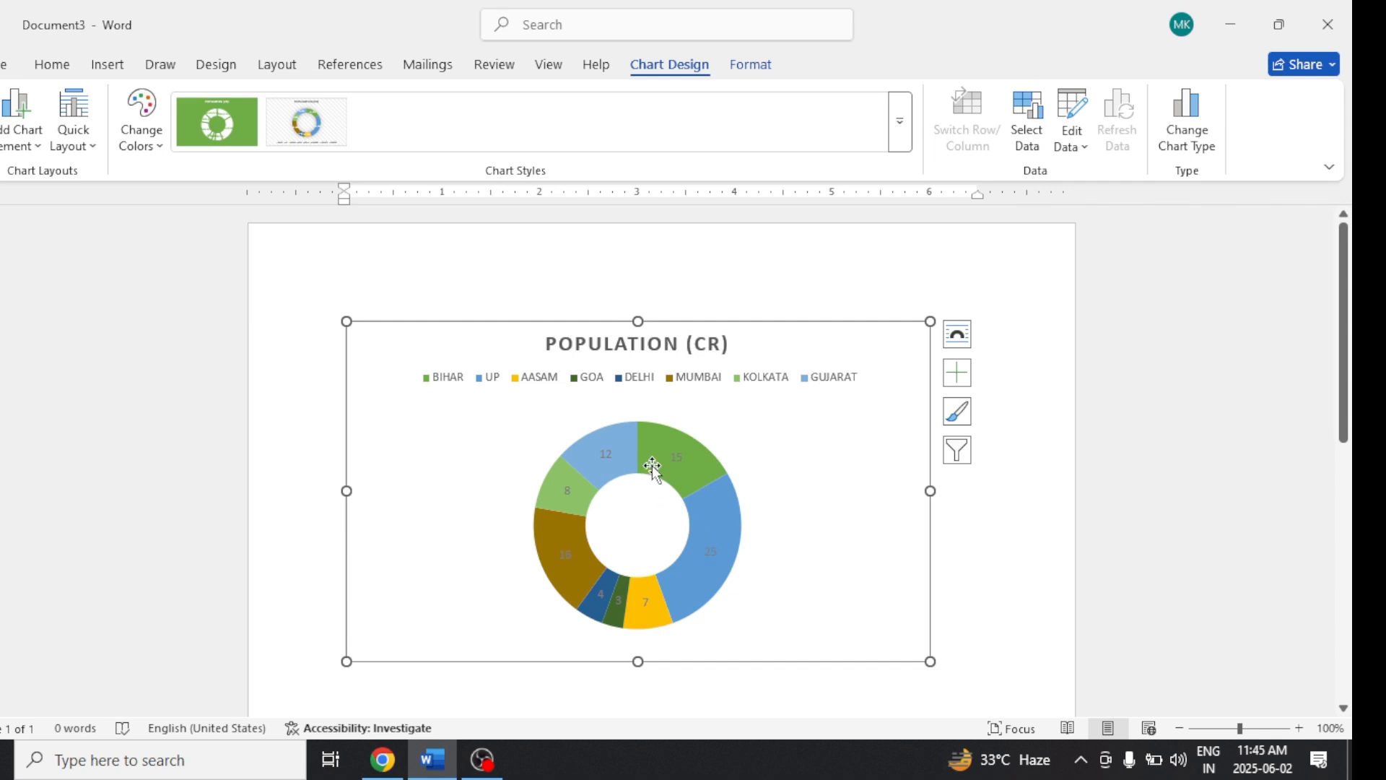
Step: Apply Style 8 to the doughnut chart after trying the style with a textured background and a legend below
{"action": "left_click", "coordinate": [307, 143]}
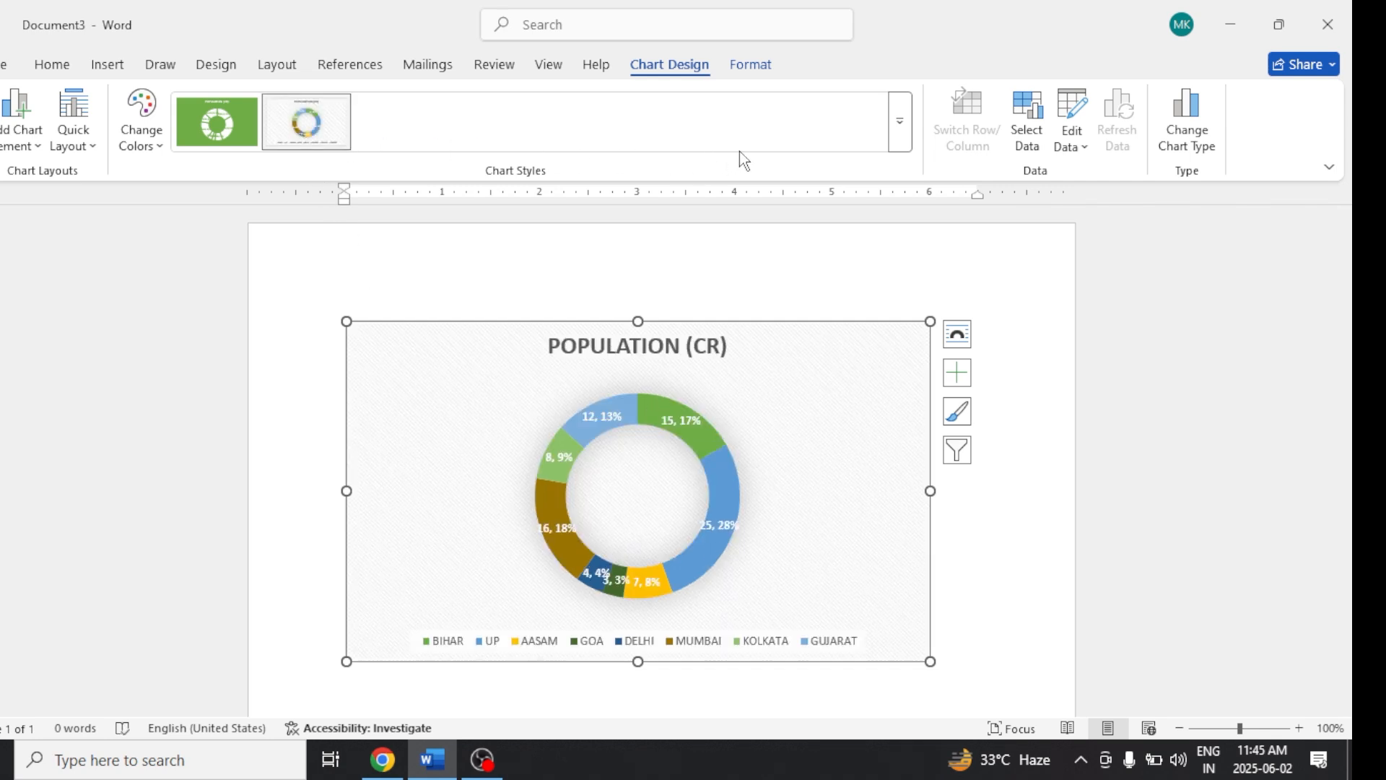
{"action": "left_click", "coordinate": [901, 133]}
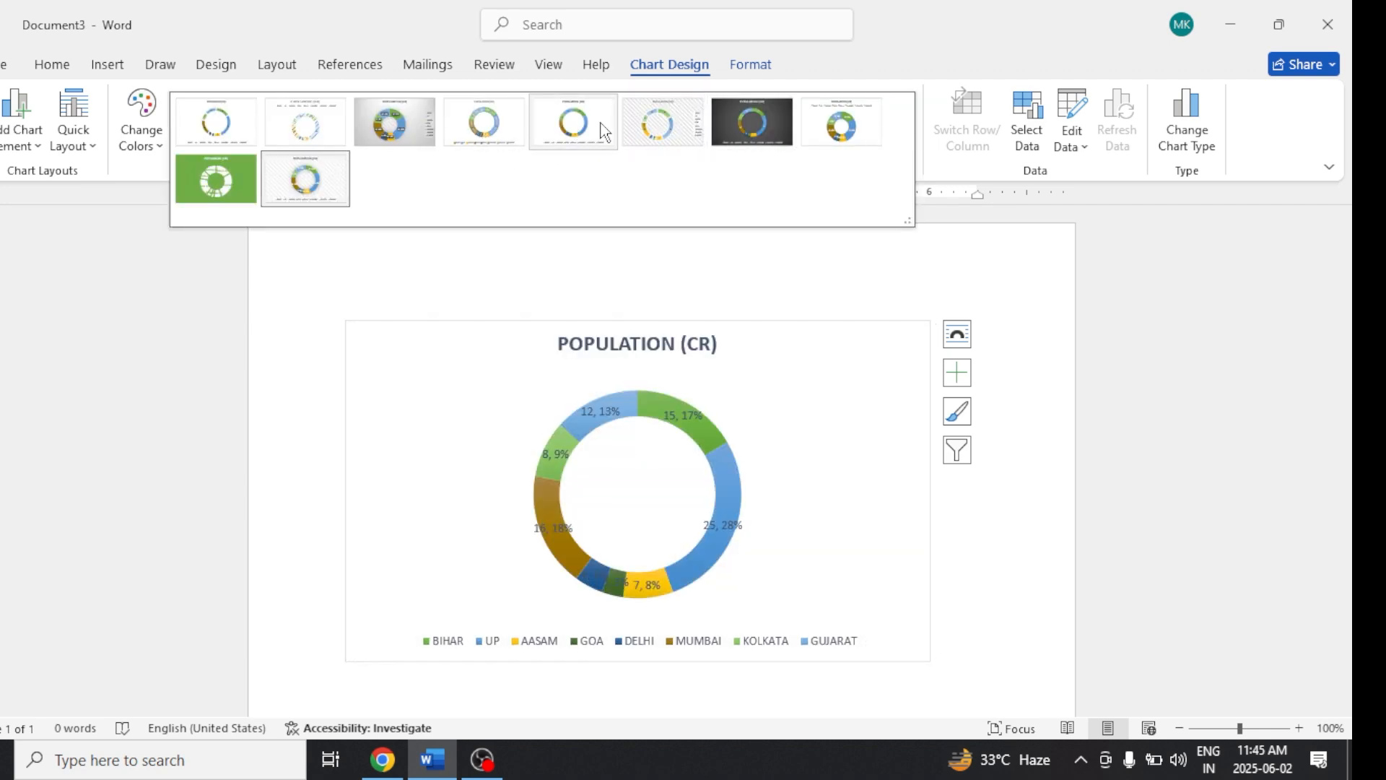
{"action": "left_click", "coordinate": [838, 127]}
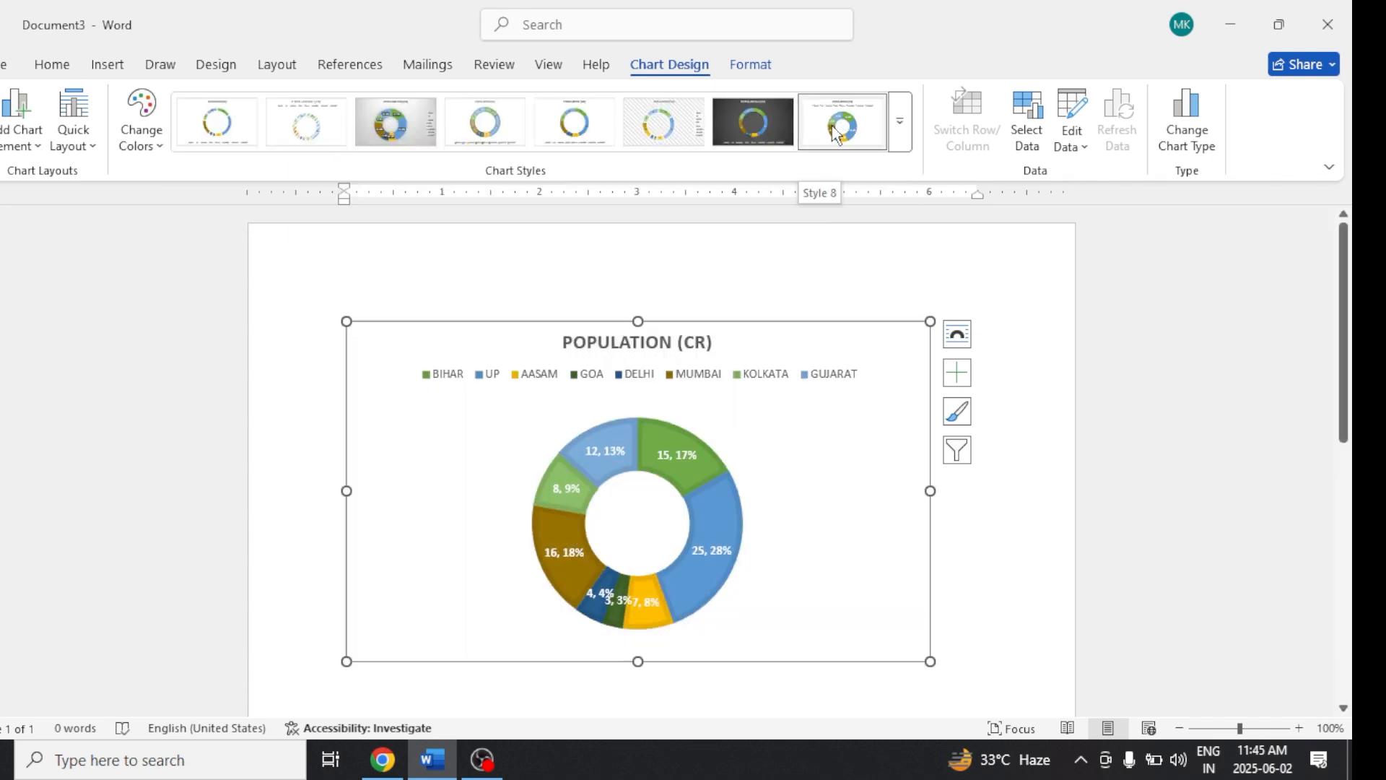
Step: Try changing the doughnut chart to the Filled Map type
{"action": "left_click", "coordinate": [1188, 153]}
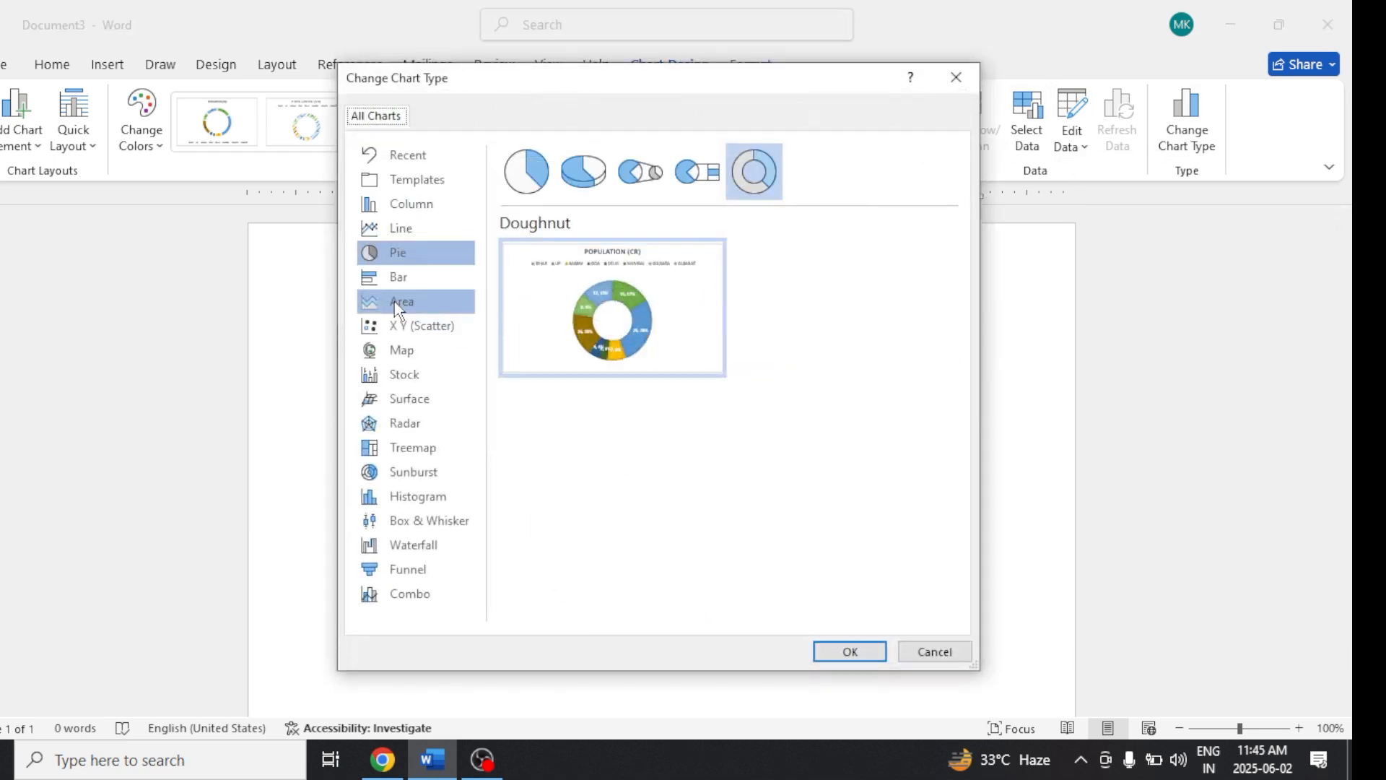
{"action": "left_click", "coordinate": [406, 348]}
{"action": "mouse_move", "coordinate": [533, 334]}
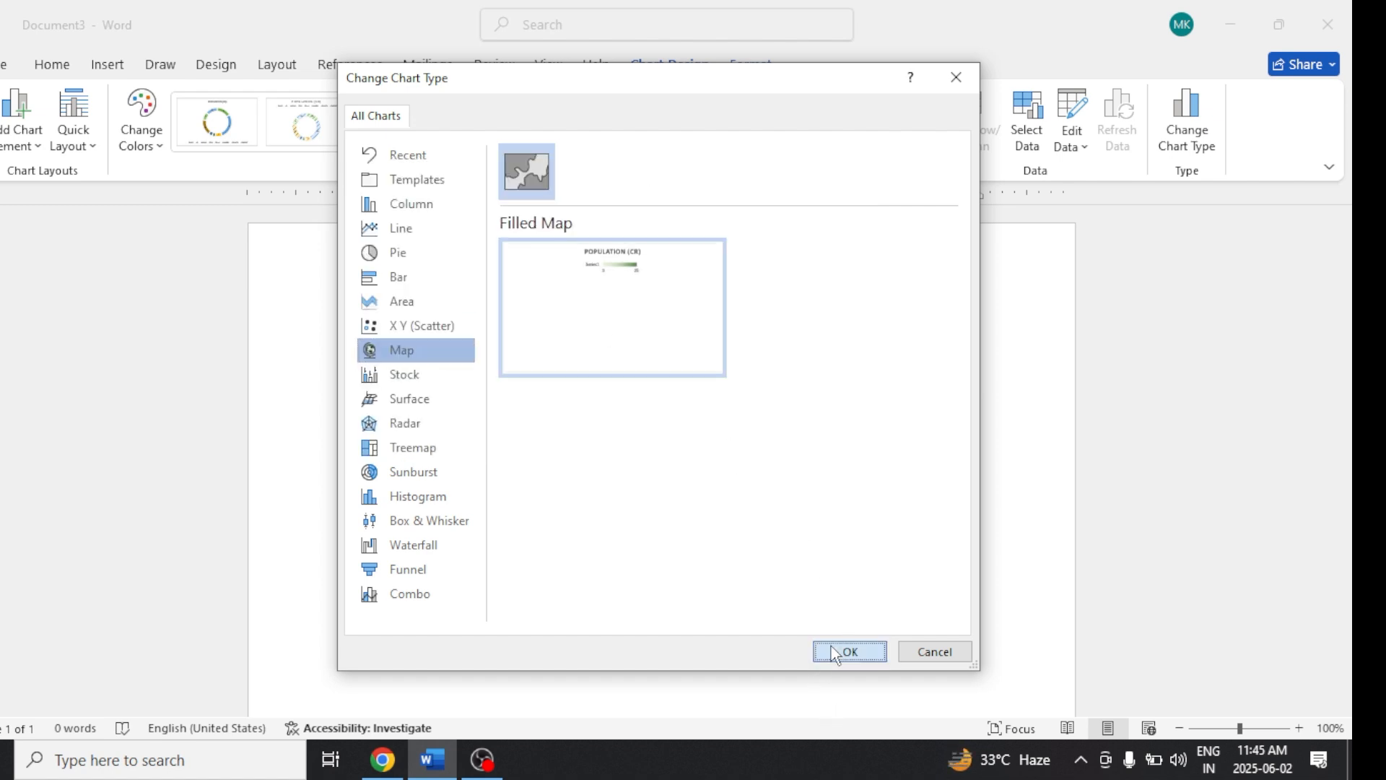
{"action": "left_click", "coordinate": [849, 651]}
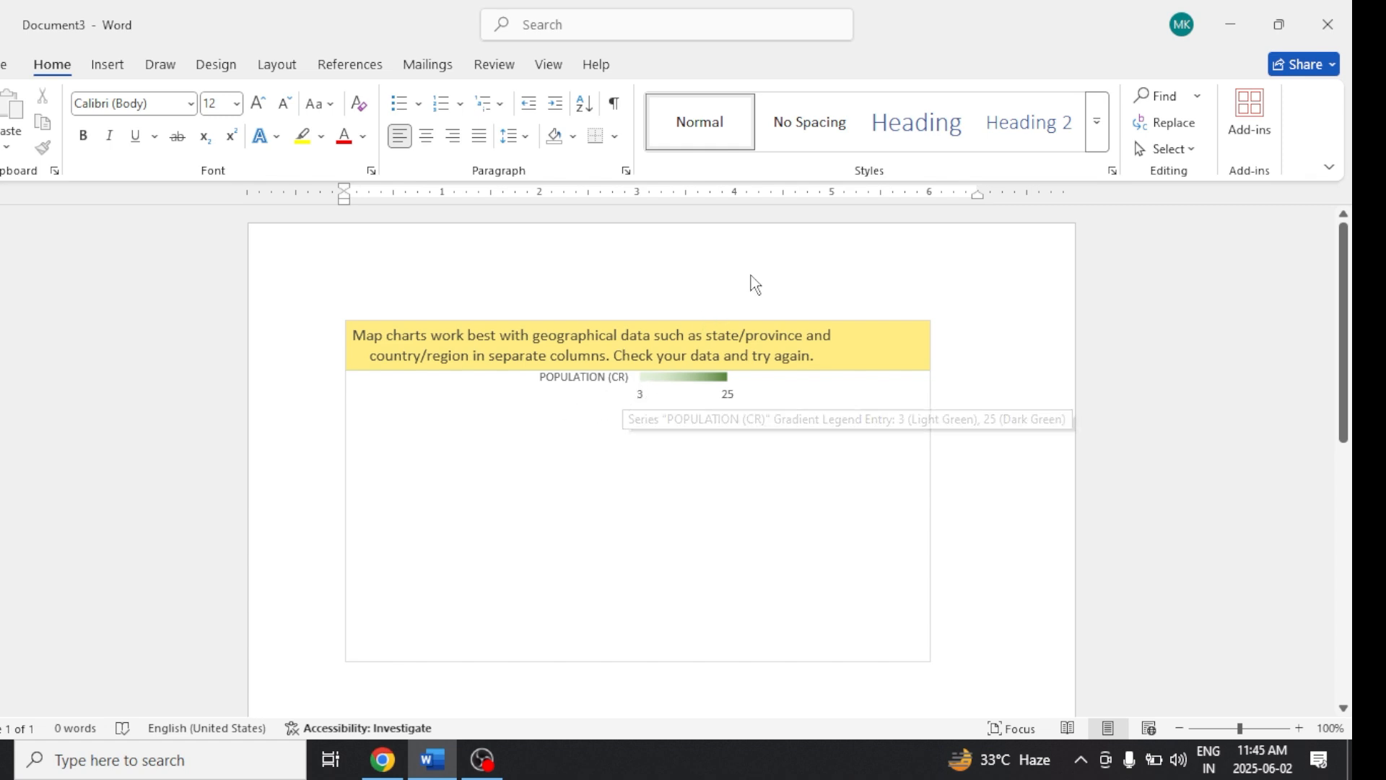
{"action": "left_click", "coordinate": [1251, 137]}
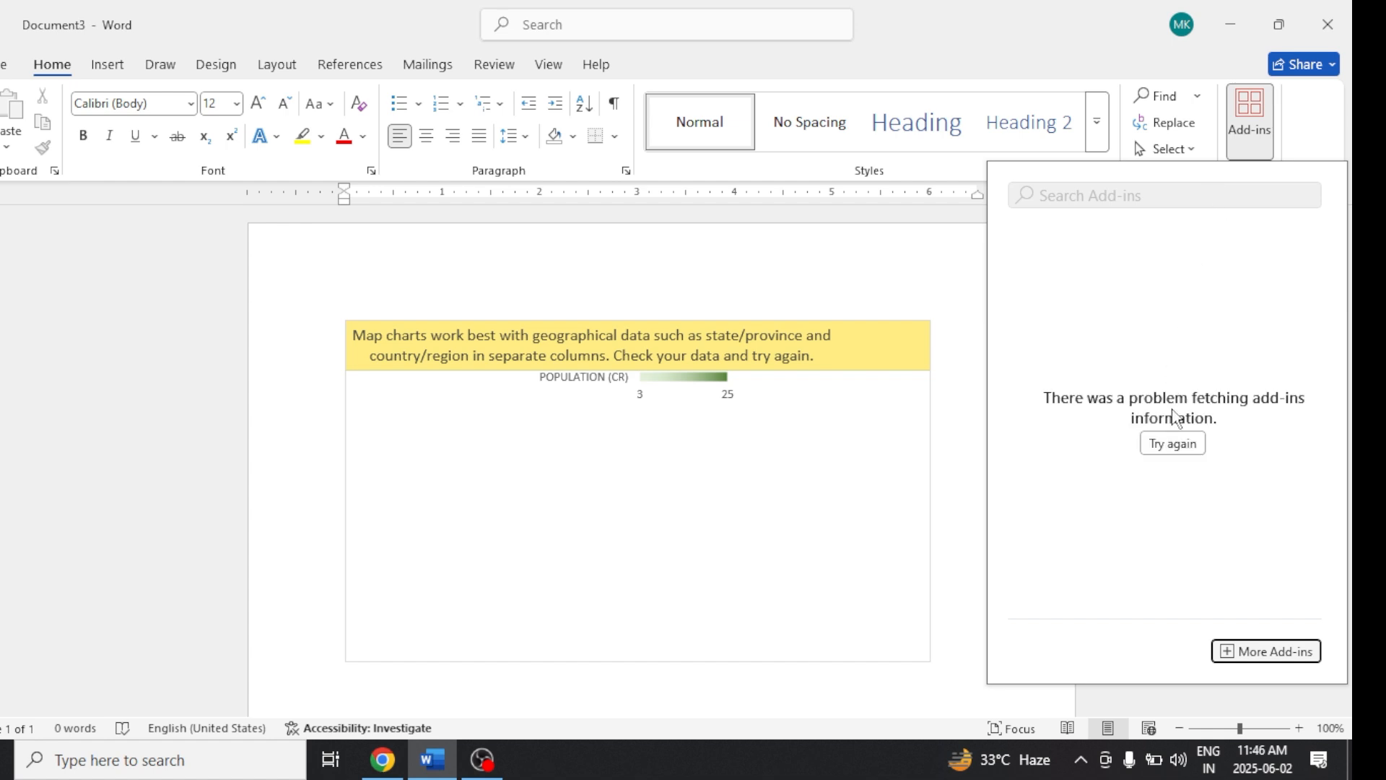
{"action": "left_click", "coordinate": [1177, 443]}
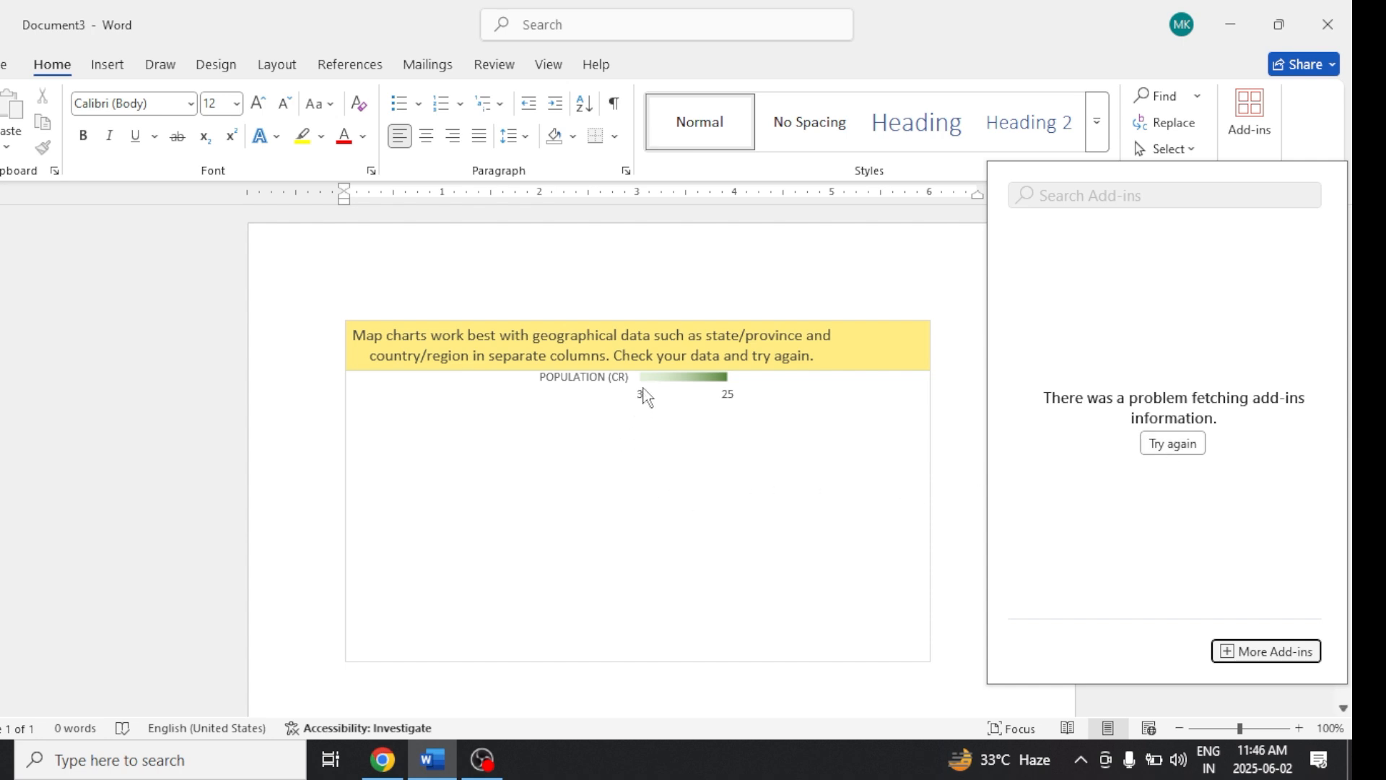
Step: Change the map chart to the Funnel type after previewing the Radar, Sunburst, Histogram and Box and Whisker types
{"action": "left_click", "coordinate": [586, 361]}
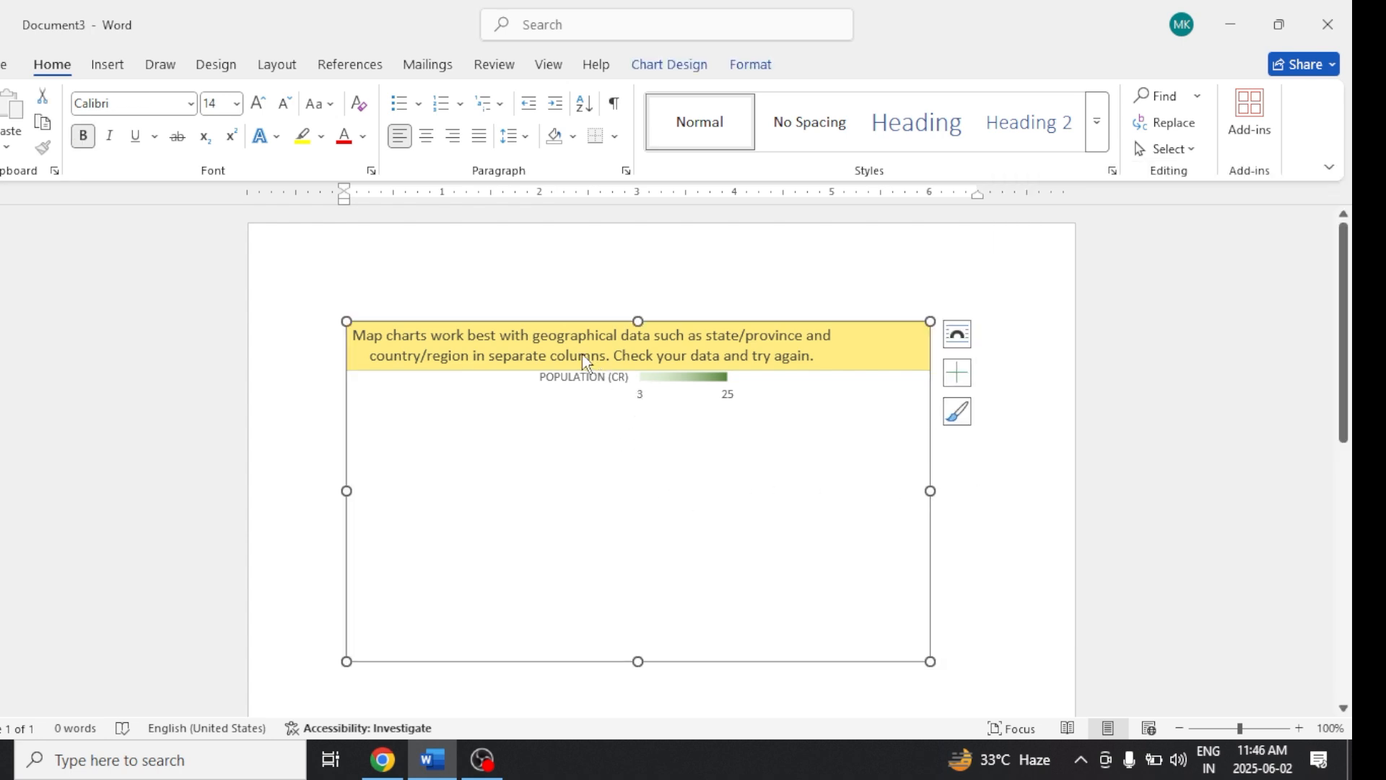
{"action": "left_click", "coordinate": [961, 338]}
{"action": "left_click", "coordinate": [964, 342]}
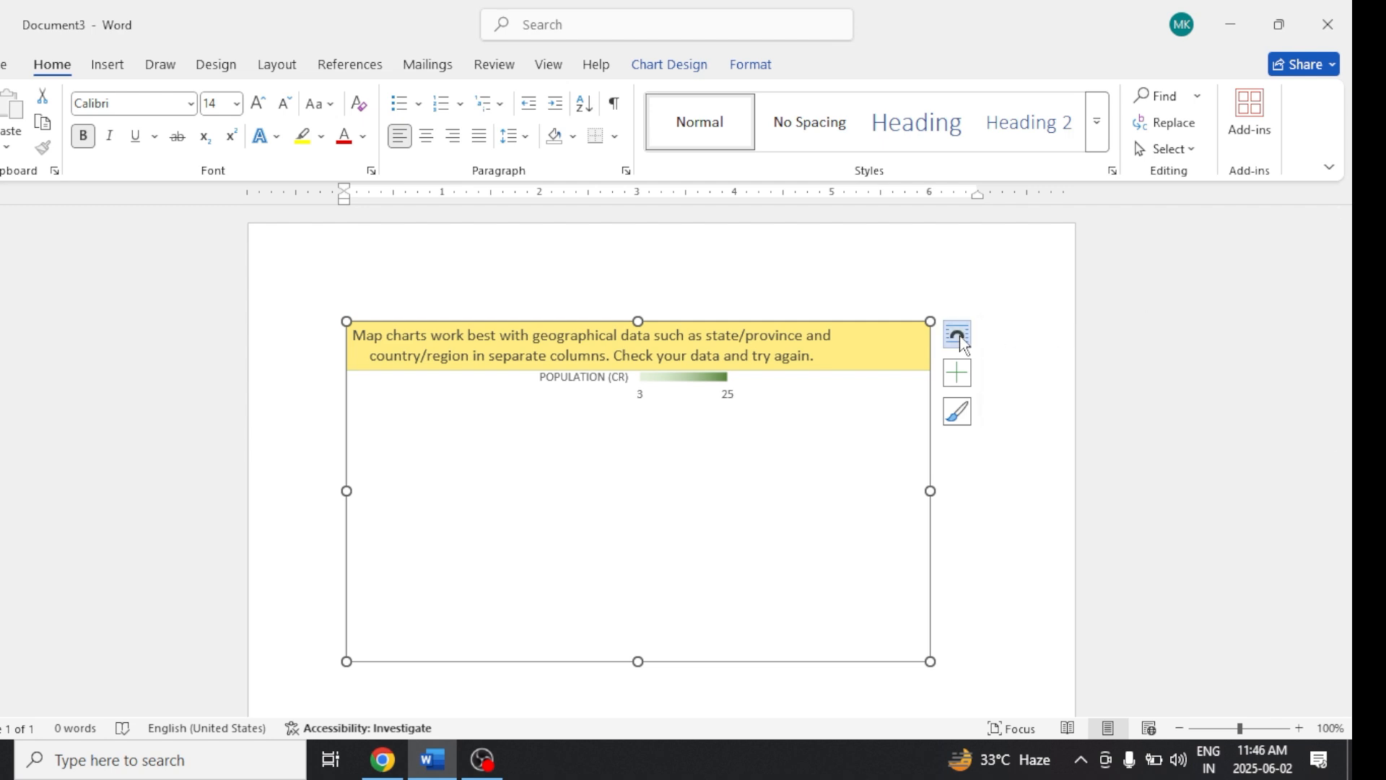
{"action": "left_click", "coordinate": [673, 67]}
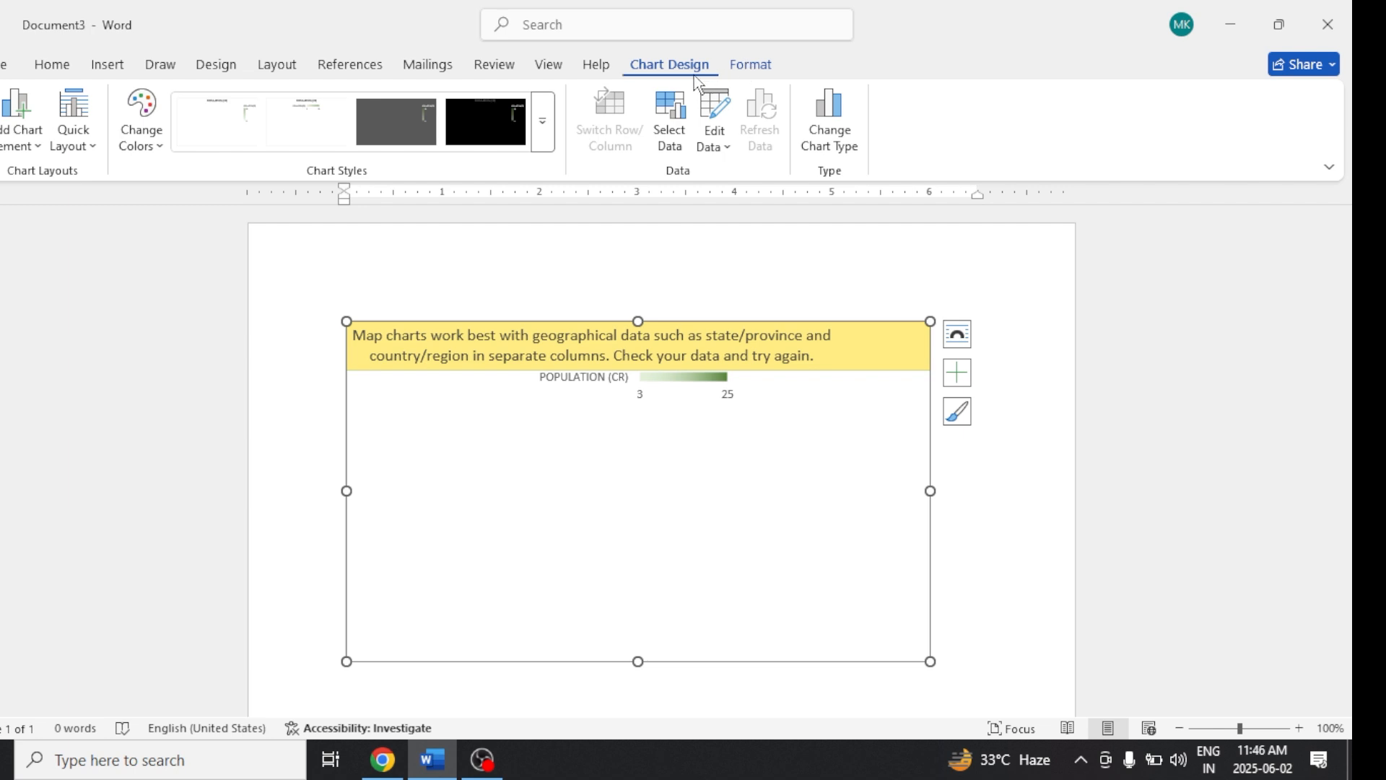
{"action": "left_click", "coordinate": [544, 128]}
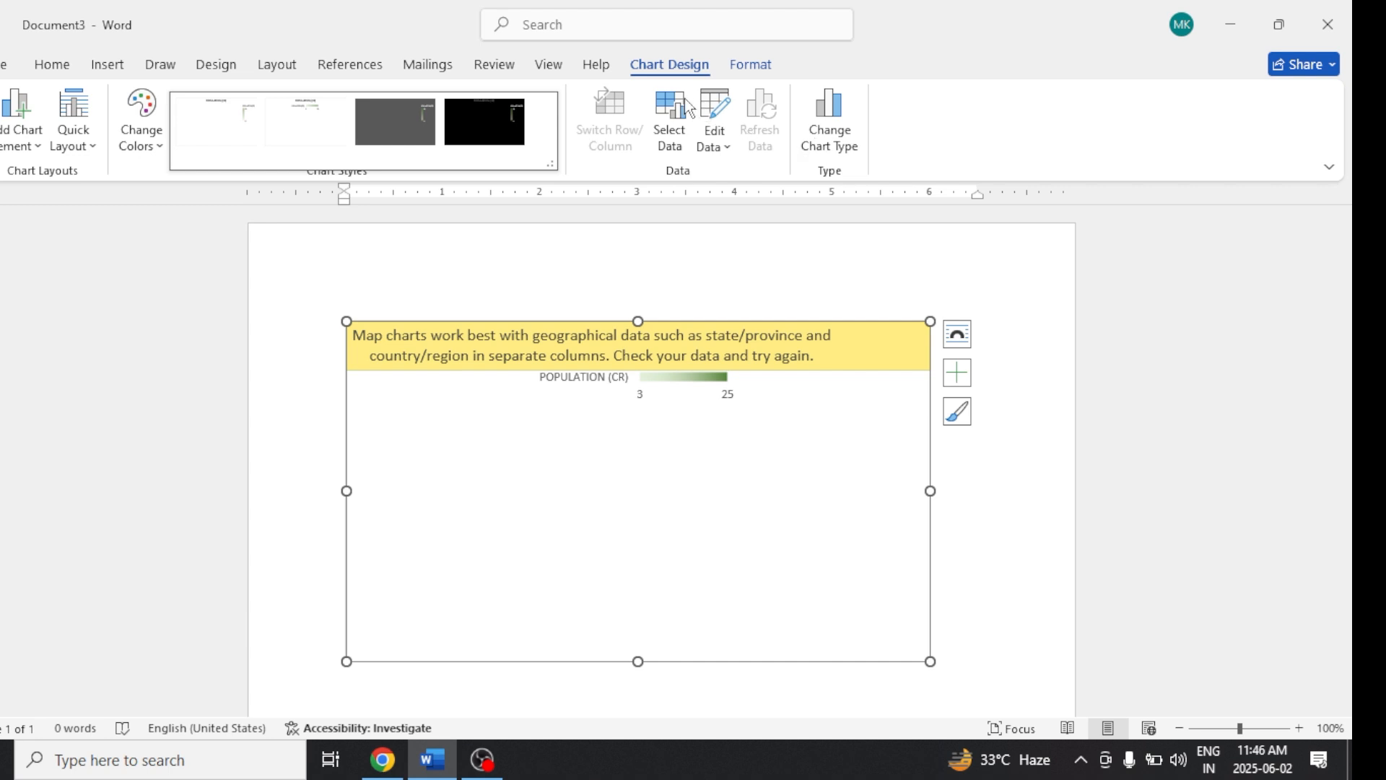
{"action": "left_click", "coordinate": [822, 140]}
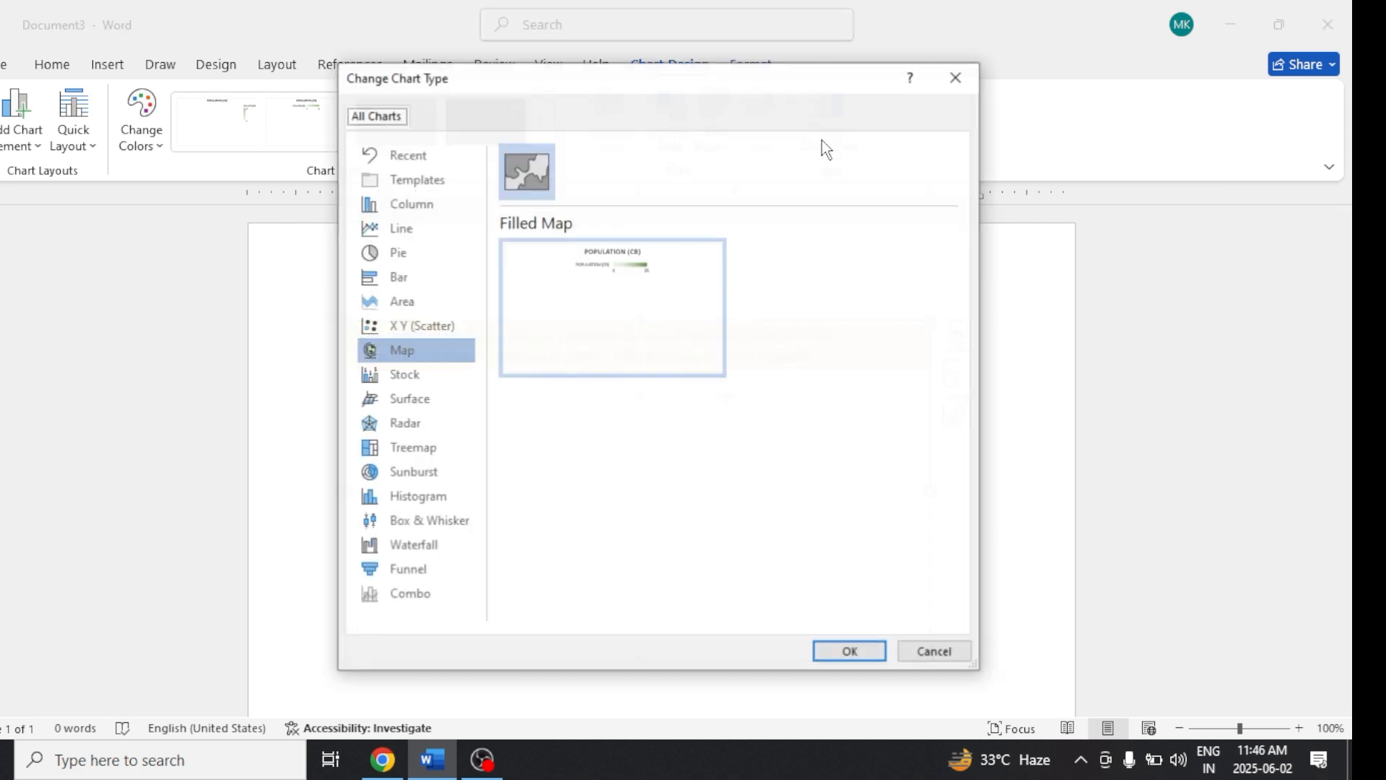
{"action": "left_click", "coordinate": [439, 385]}
{"action": "left_click", "coordinate": [434, 415]}
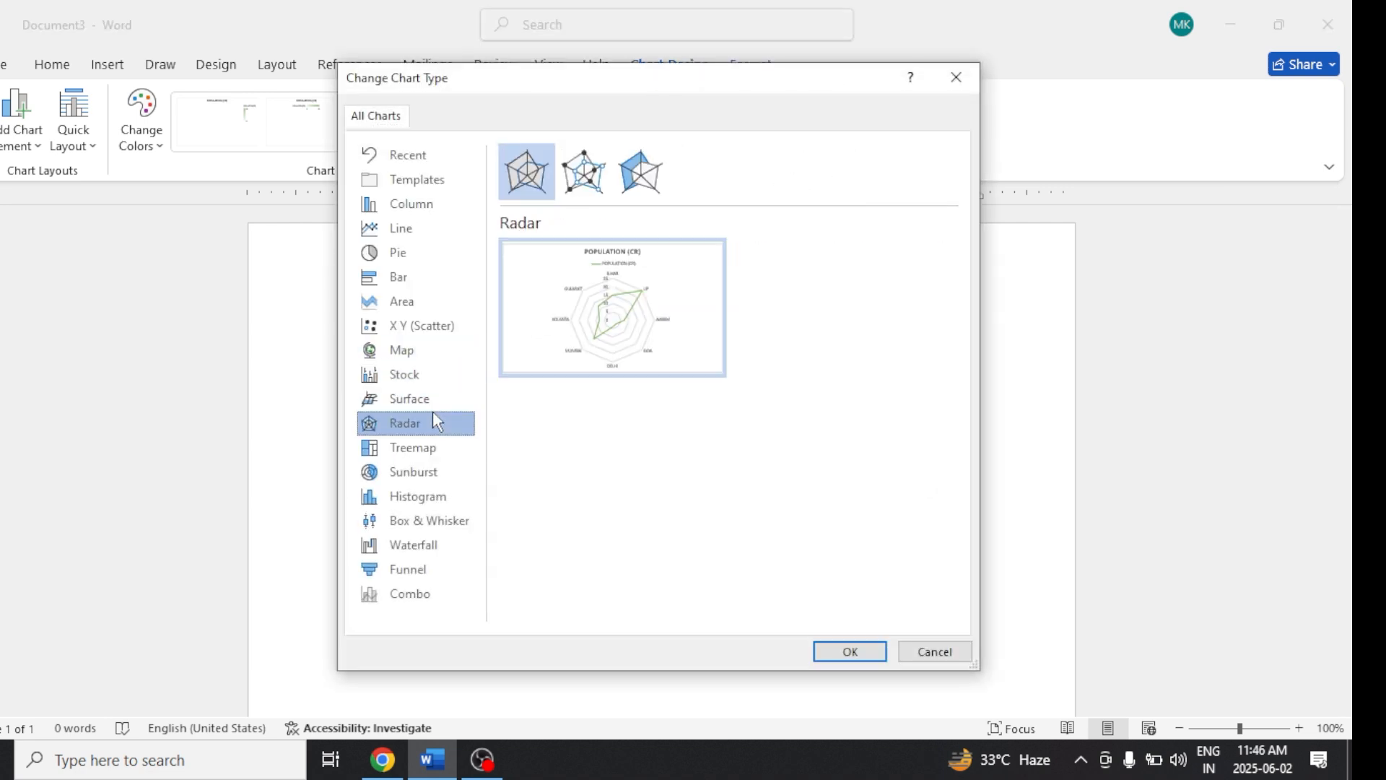
{"action": "left_click", "coordinate": [433, 448]}
{"action": "left_click", "coordinate": [433, 473]}
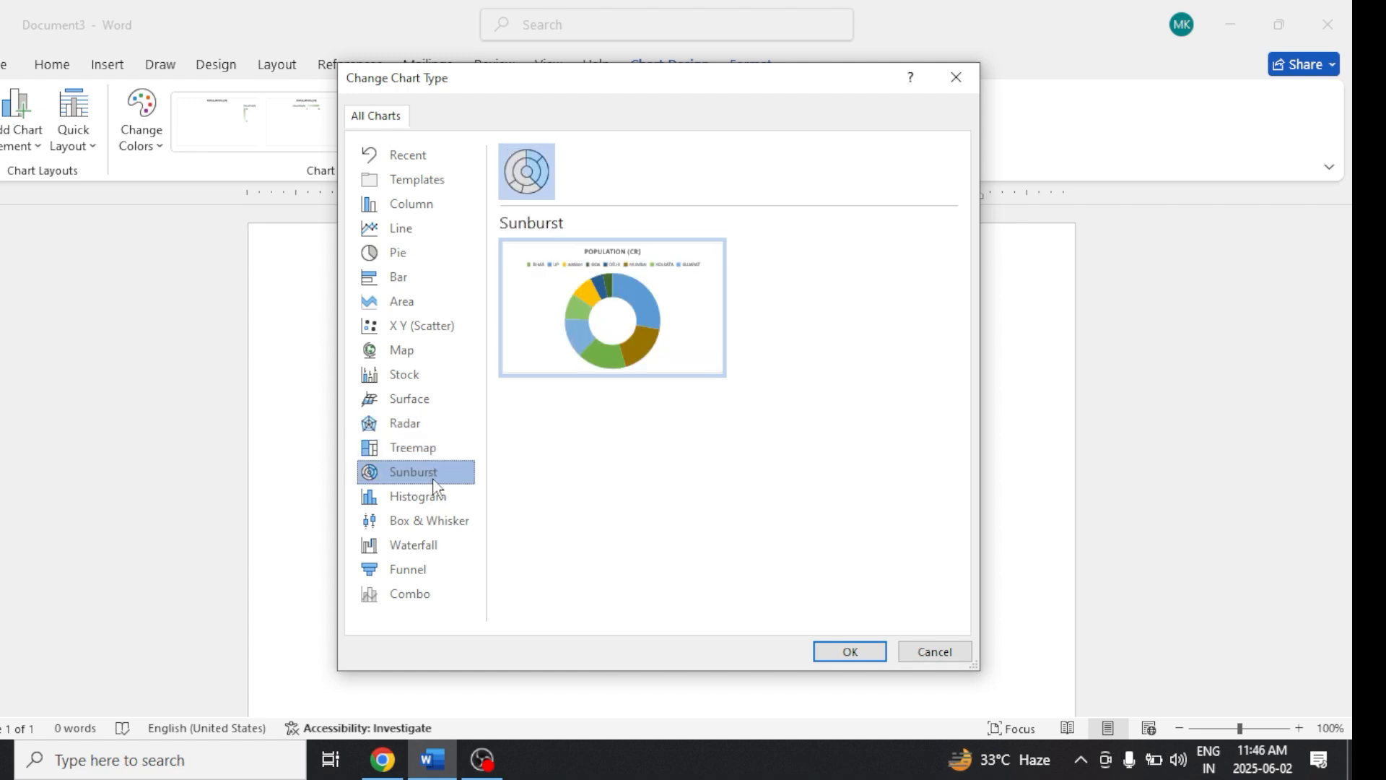
{"action": "left_click", "coordinate": [438, 497]}
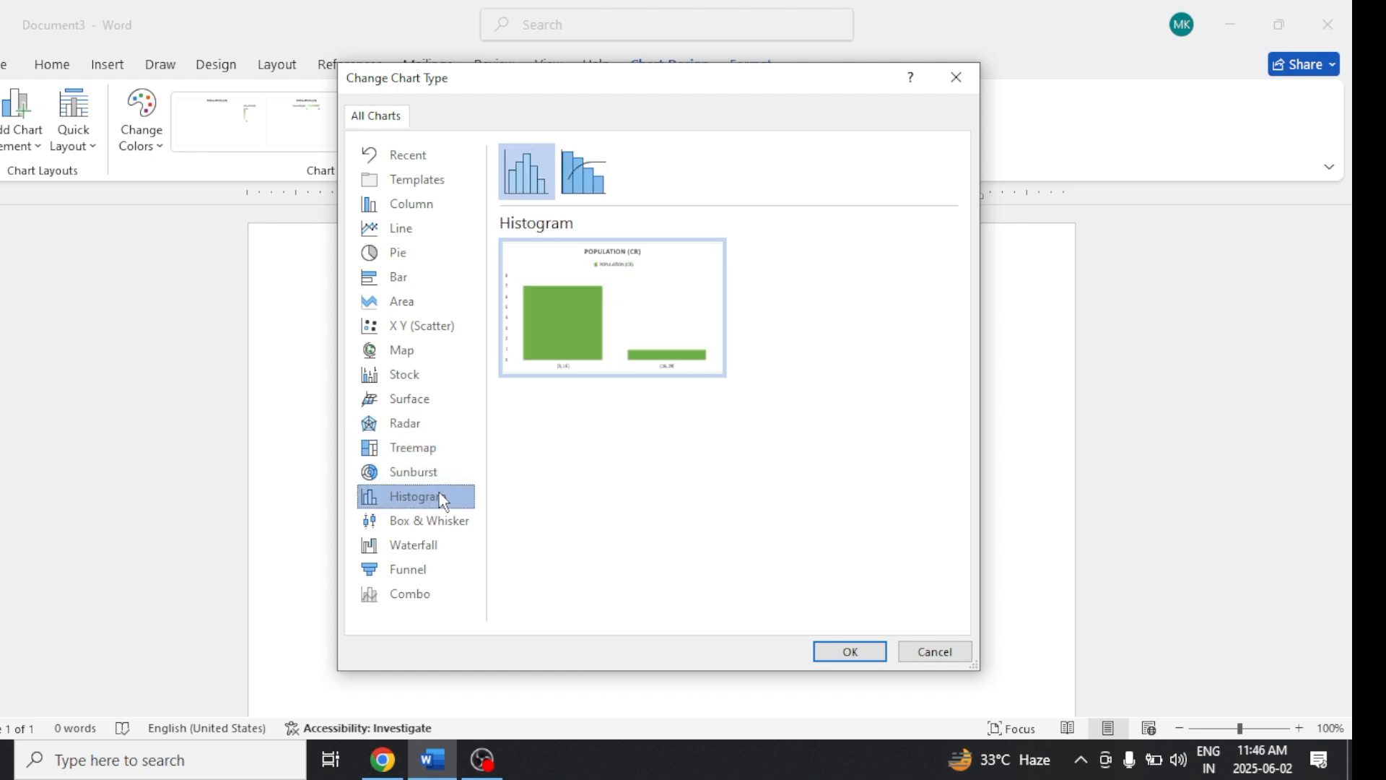
{"action": "left_click", "coordinate": [442, 519]}
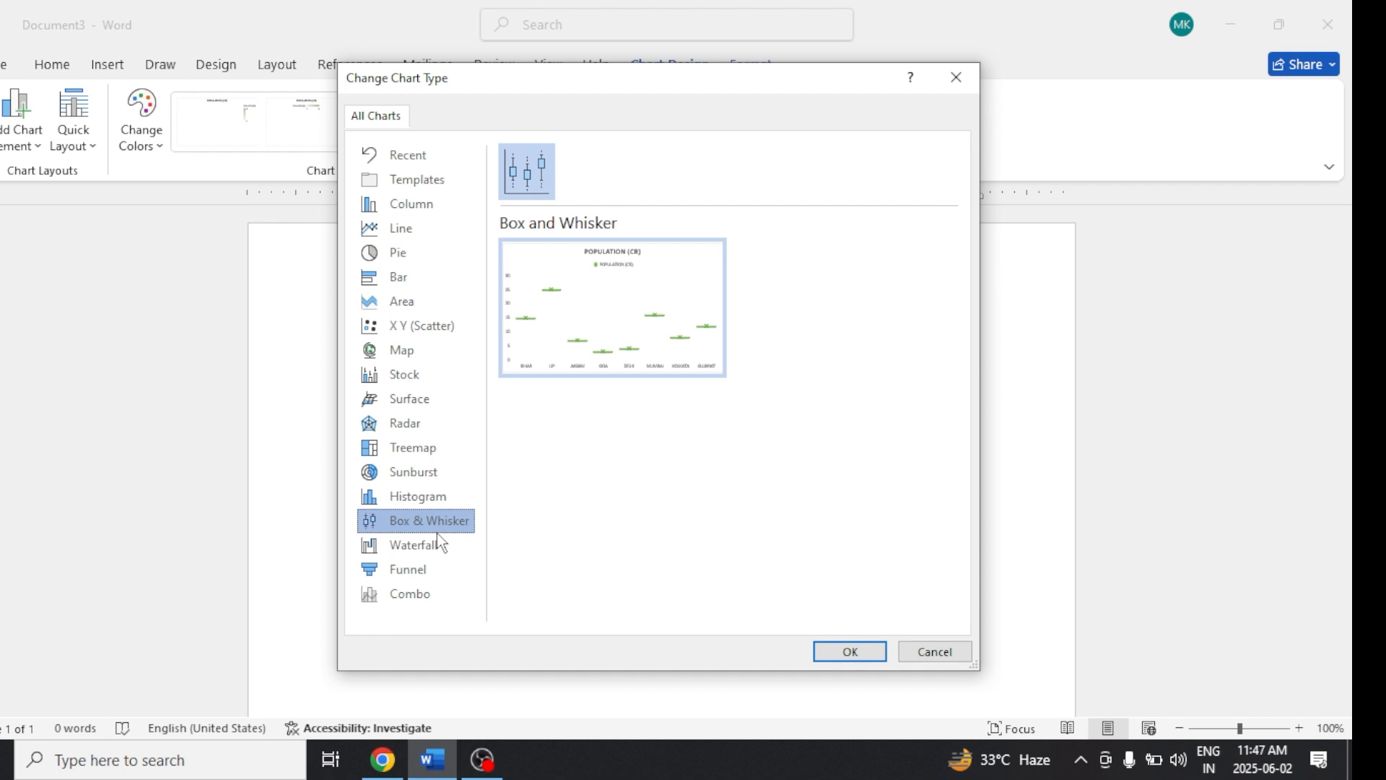
{"action": "left_click", "coordinate": [440, 545]}
{"action": "left_click", "coordinate": [431, 571]}
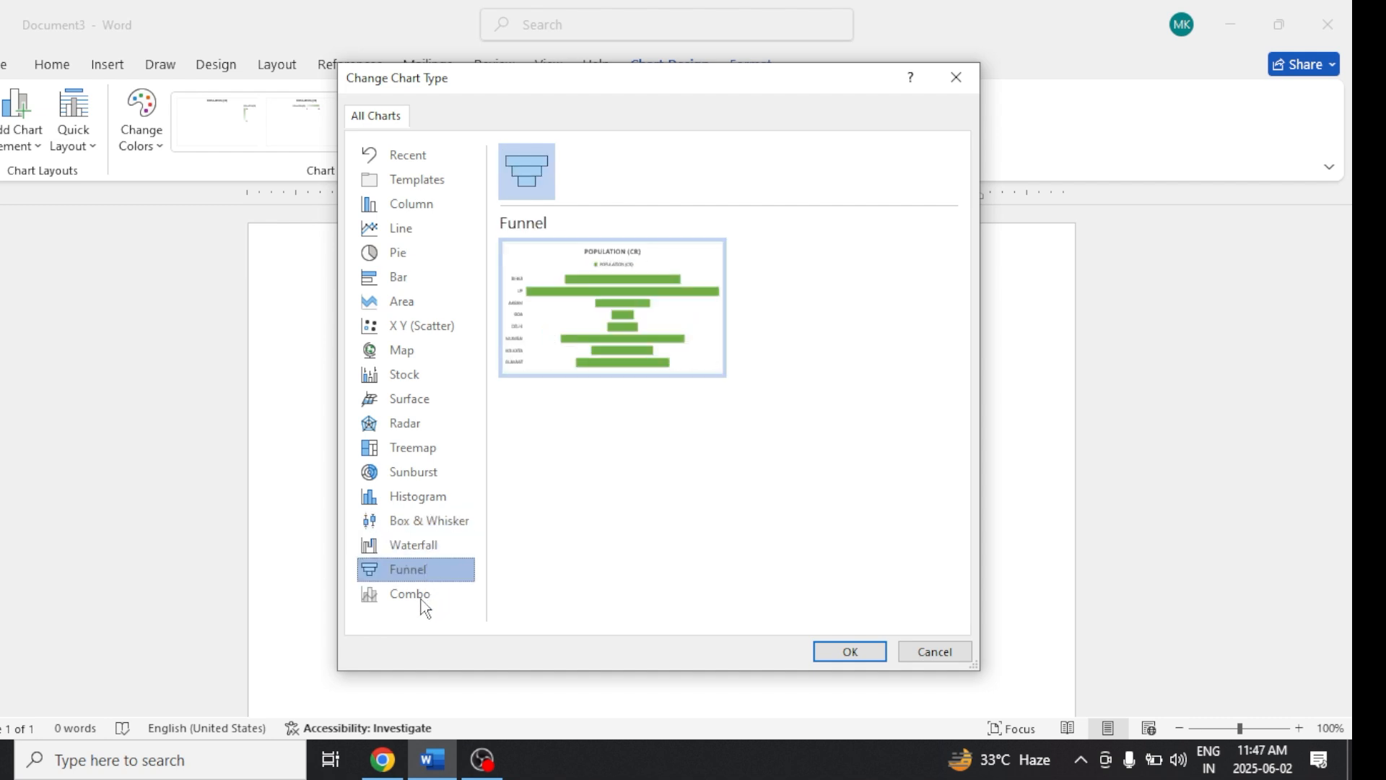
{"action": "left_click", "coordinate": [852, 652]}
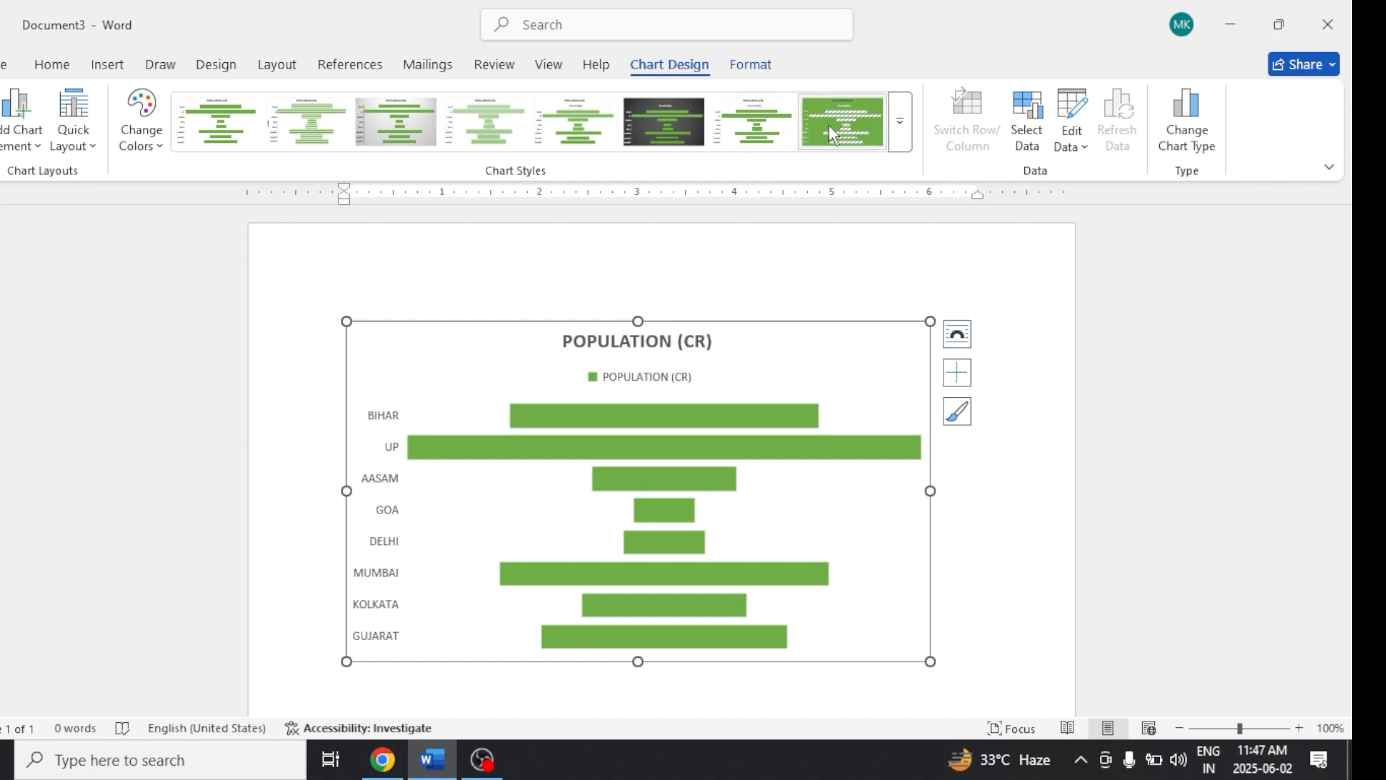
Step: Try the funnel style with nearly touching bars, and apply Style 5 with its graduated green bars
{"action": "left_click", "coordinate": [758, 125]}
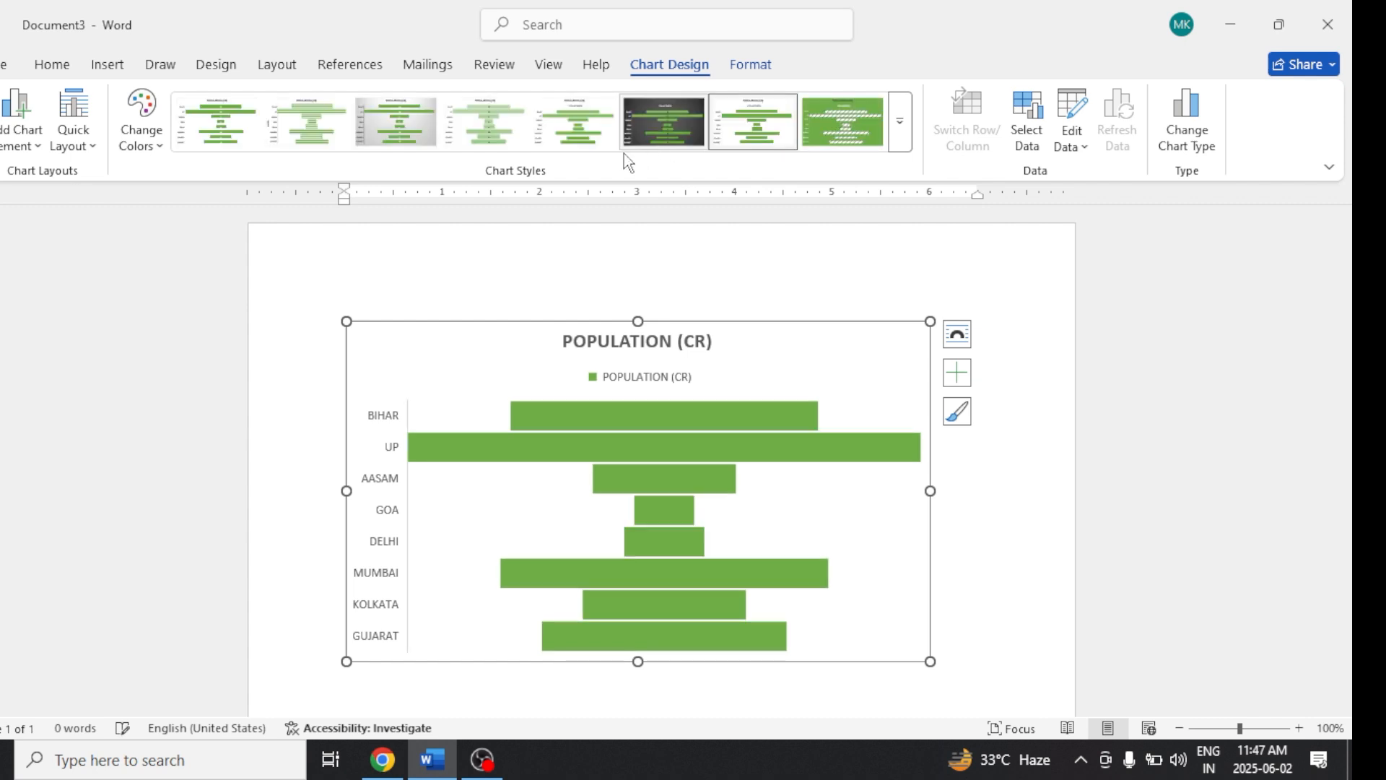
{"action": "left_click", "coordinate": [895, 142]}
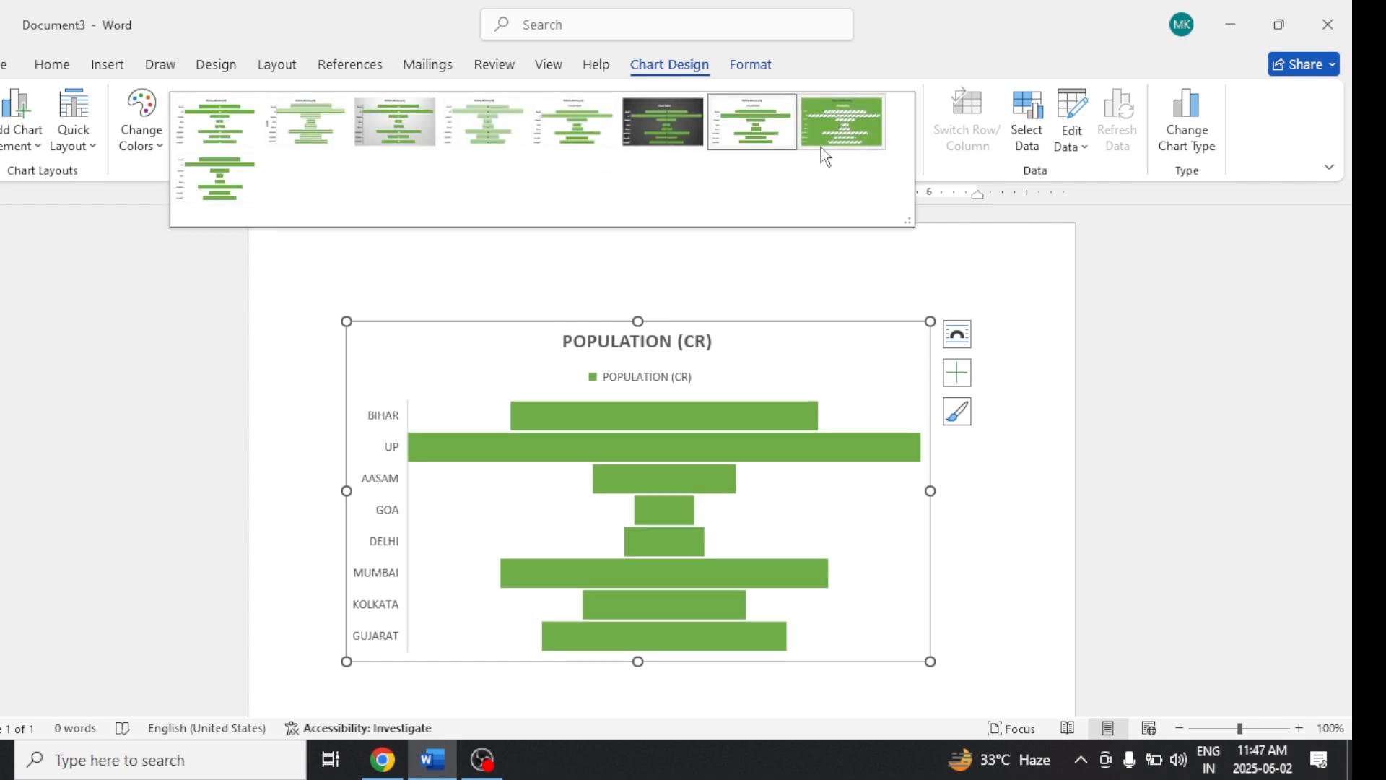
{"action": "left_click", "coordinate": [569, 119]}
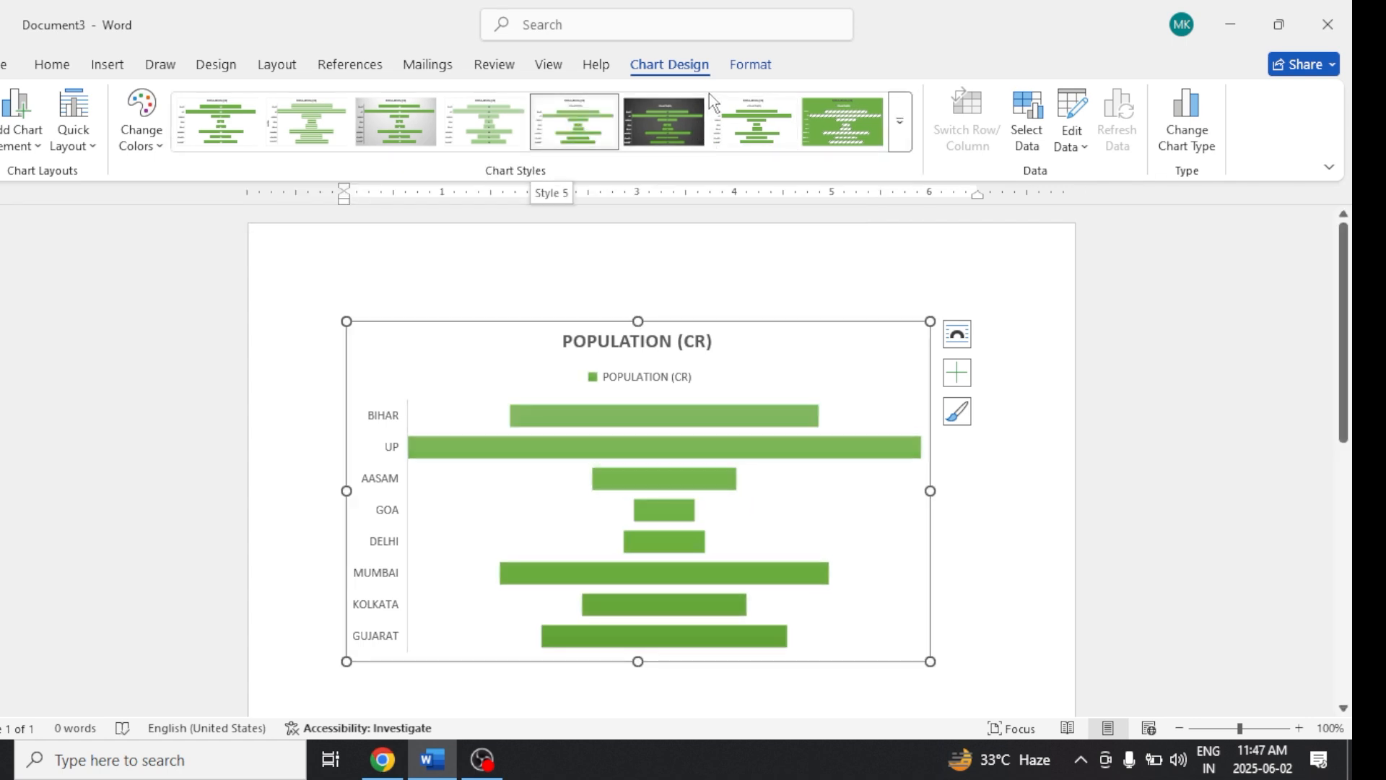
Step: Select only the BIHAR bar of the funnel chart and fill it with orange
{"action": "left_click", "coordinate": [751, 69]}
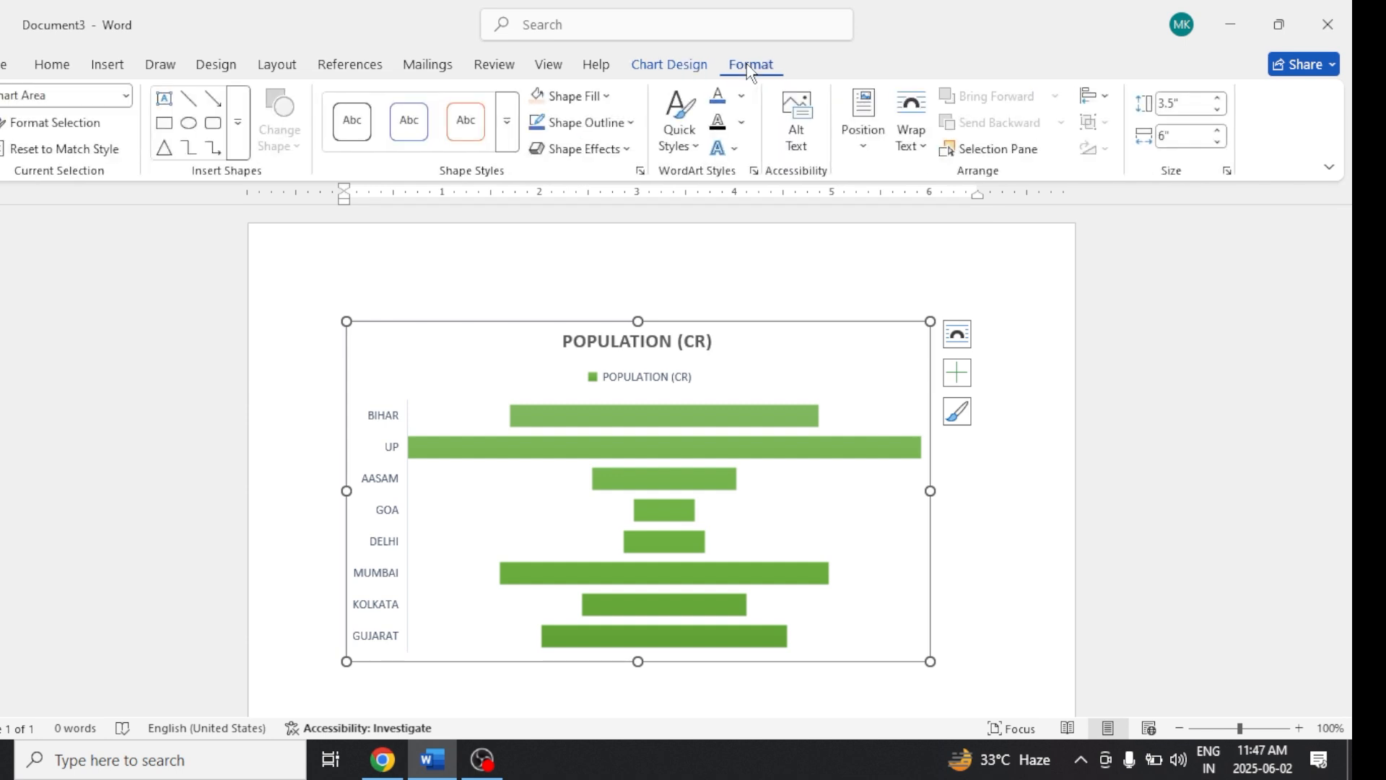
{"action": "left_click", "coordinate": [690, 413]}
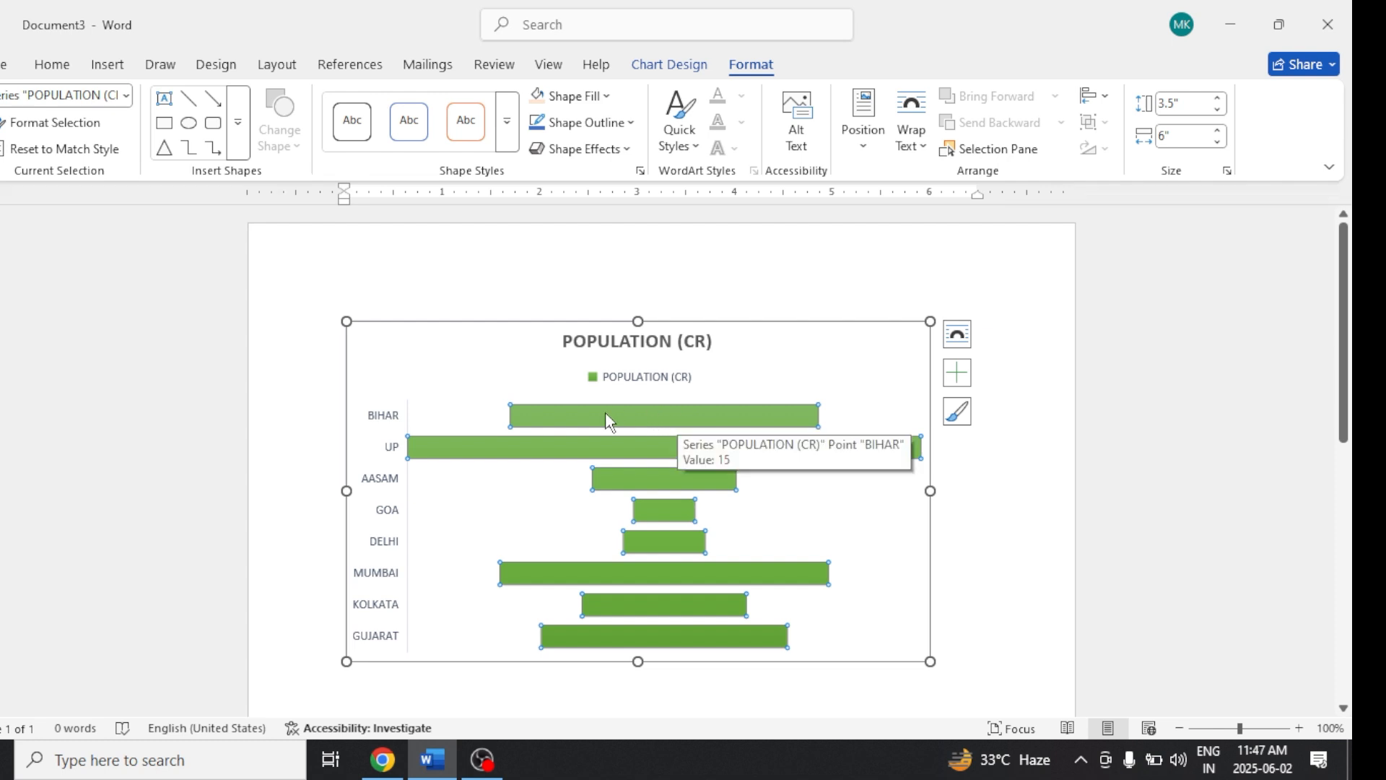
{"action": "left_click", "coordinate": [633, 417]}
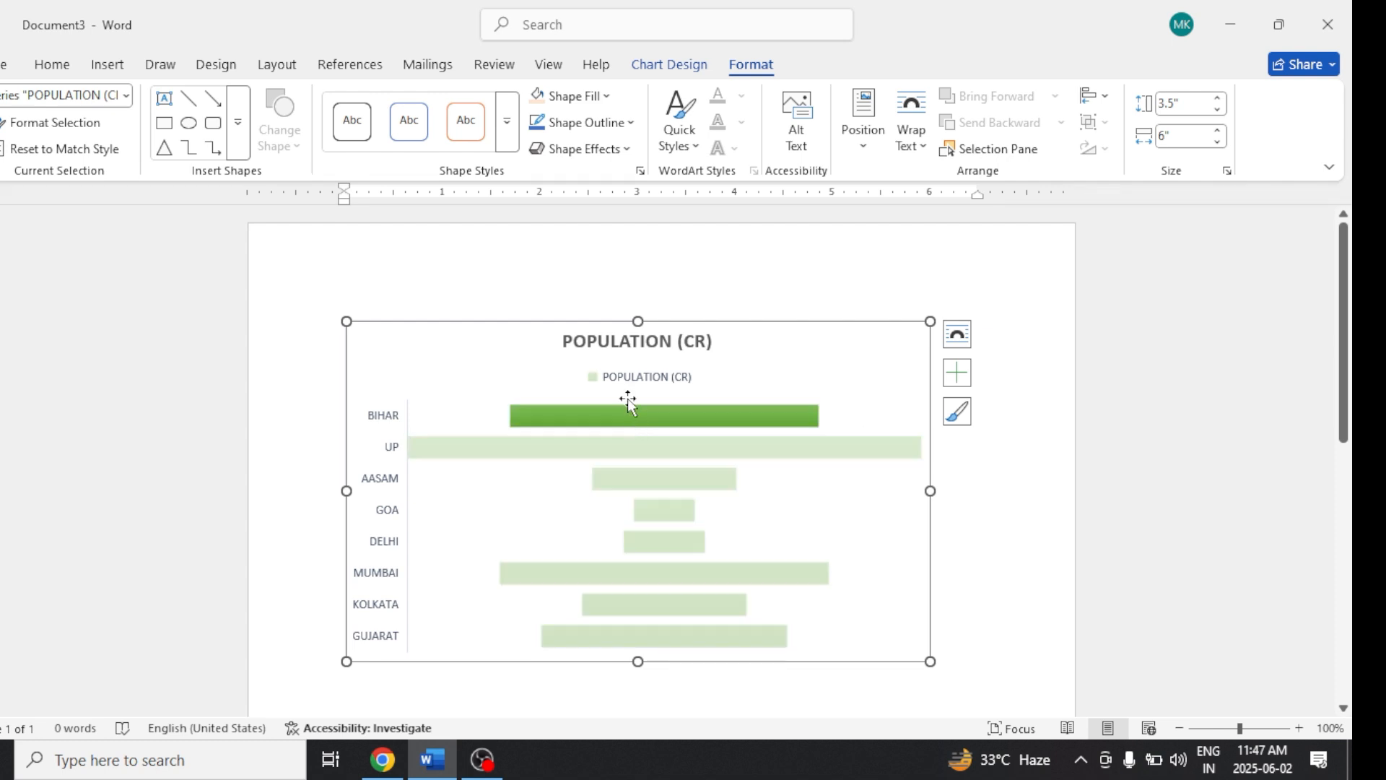
{"action": "left_click", "coordinate": [685, 404]}
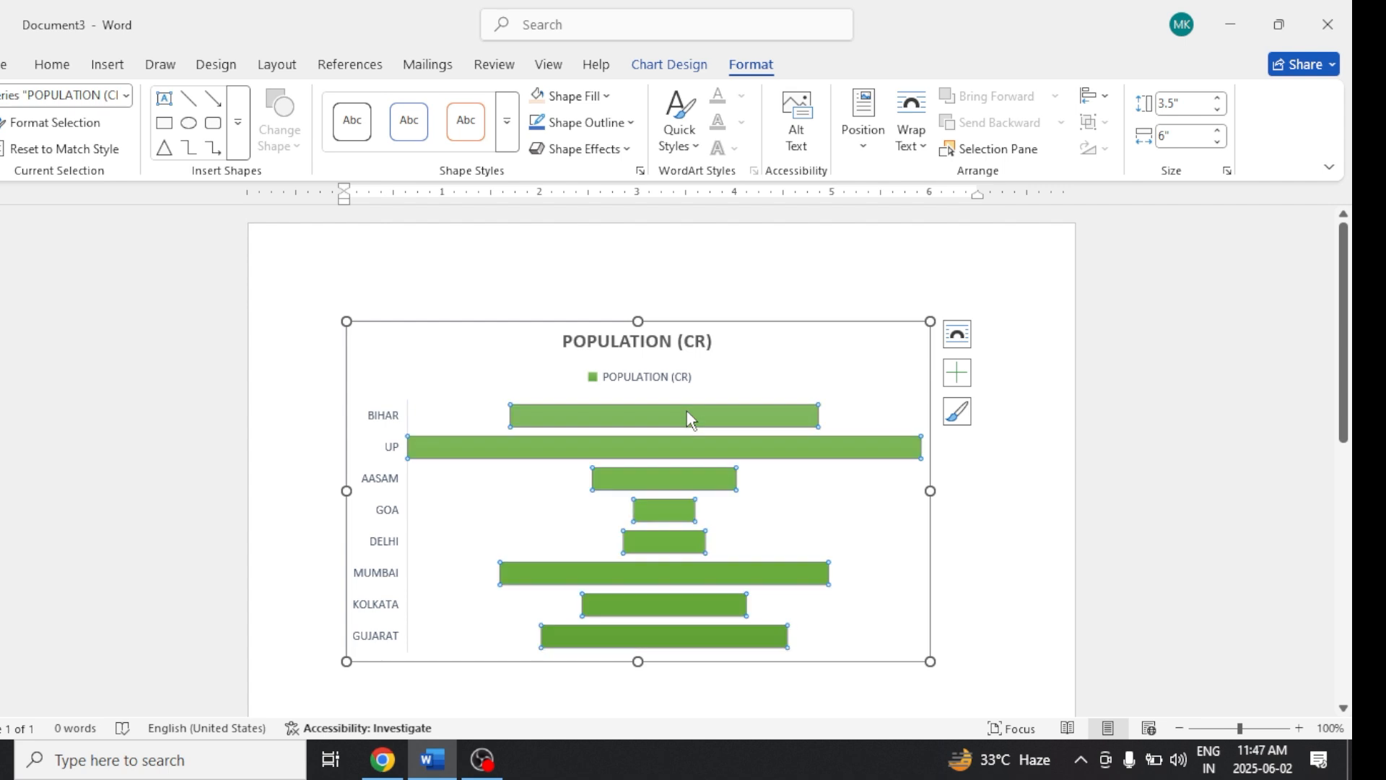
{"action": "left_click", "coordinate": [683, 409]}
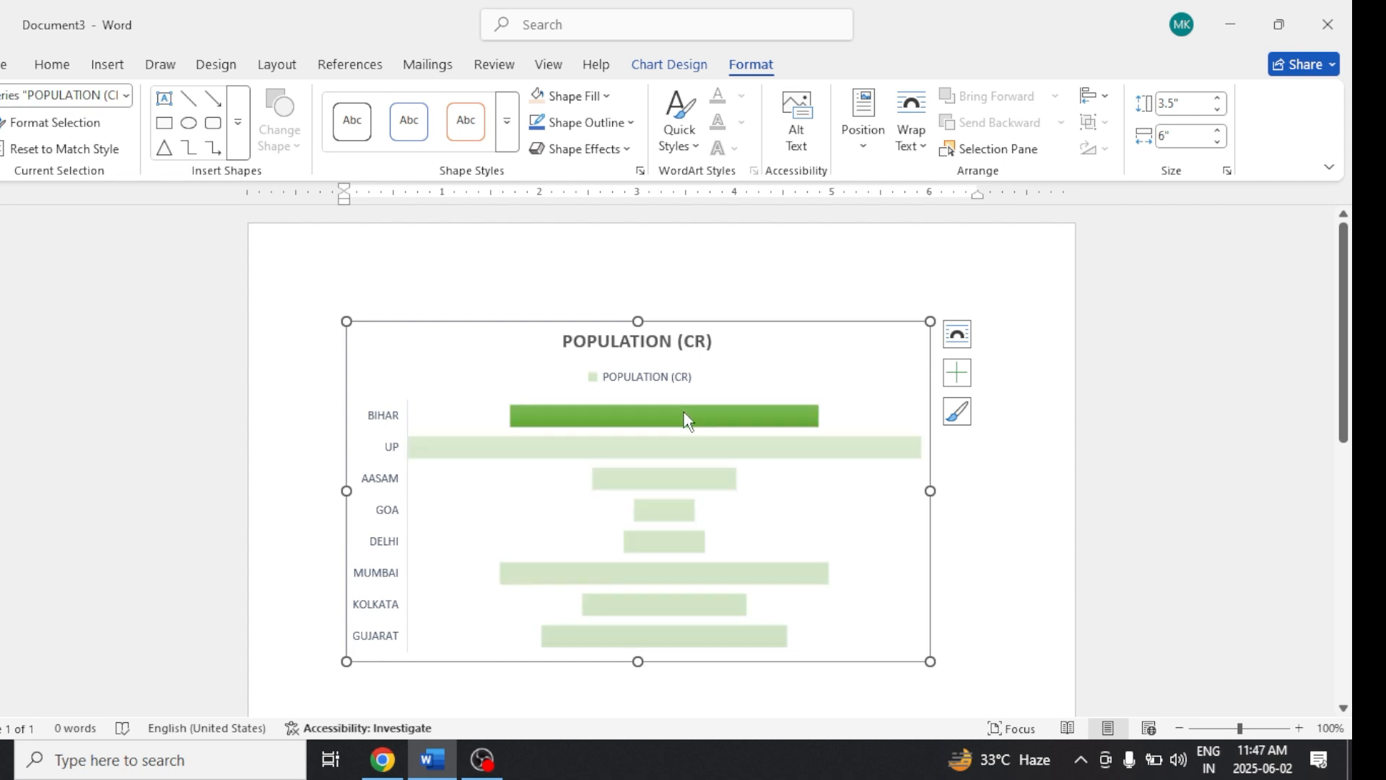
{"action": "left_click", "coordinate": [688, 420]}
{"action": "left_click", "coordinate": [685, 421]}
{"action": "left_click", "coordinate": [578, 96]}
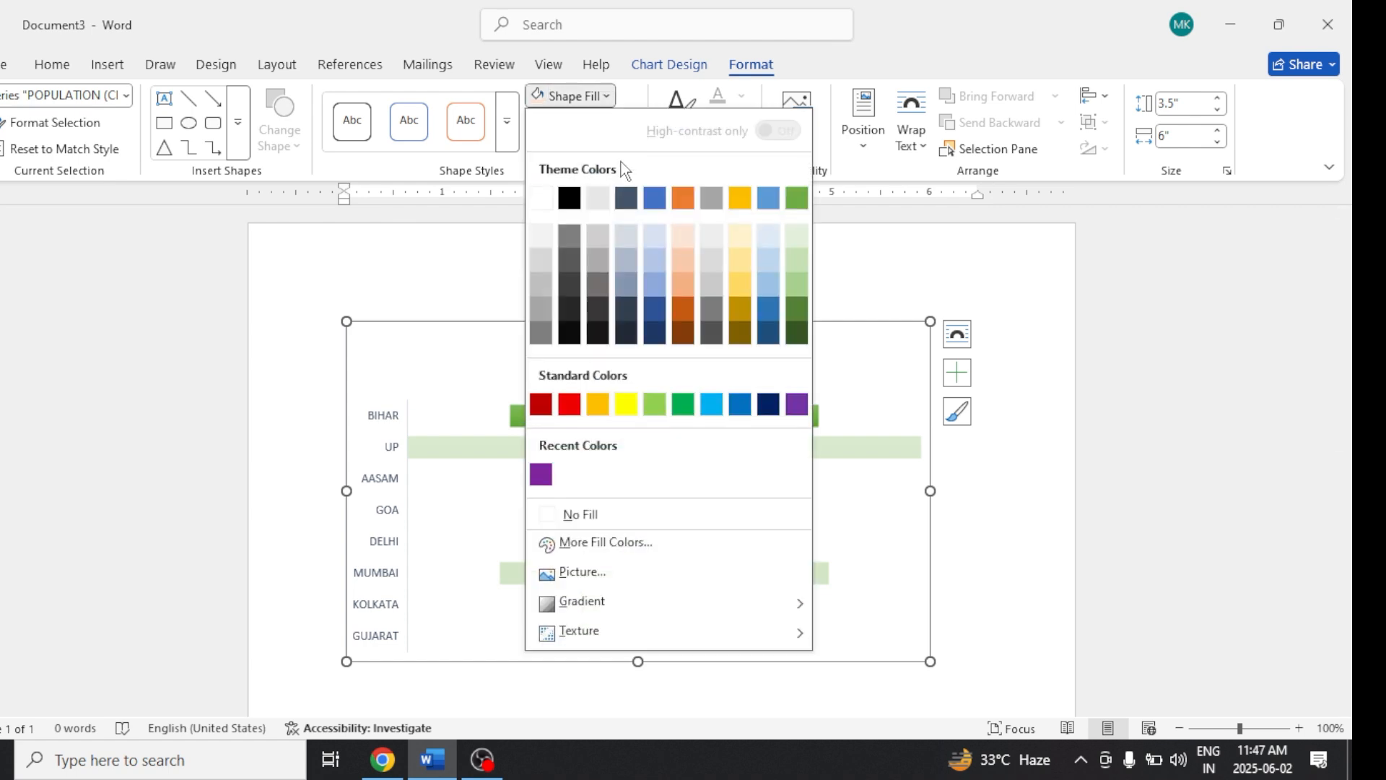
{"action": "left_click", "coordinate": [684, 197]}
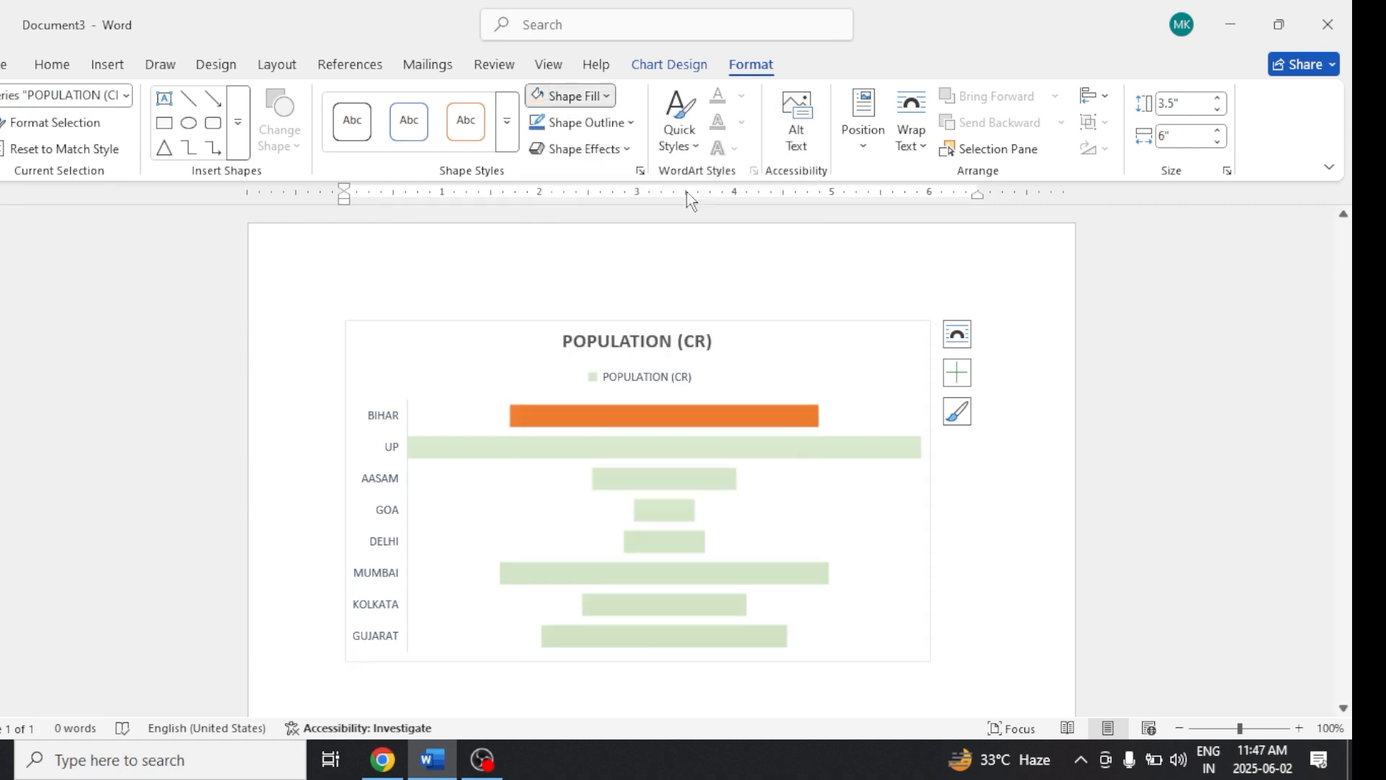
Step: Fill the UP bar with purple and the GOA bar with dark gold
{"action": "left_click", "coordinate": [776, 447]}
{"action": "left_click", "coordinate": [567, 96]}
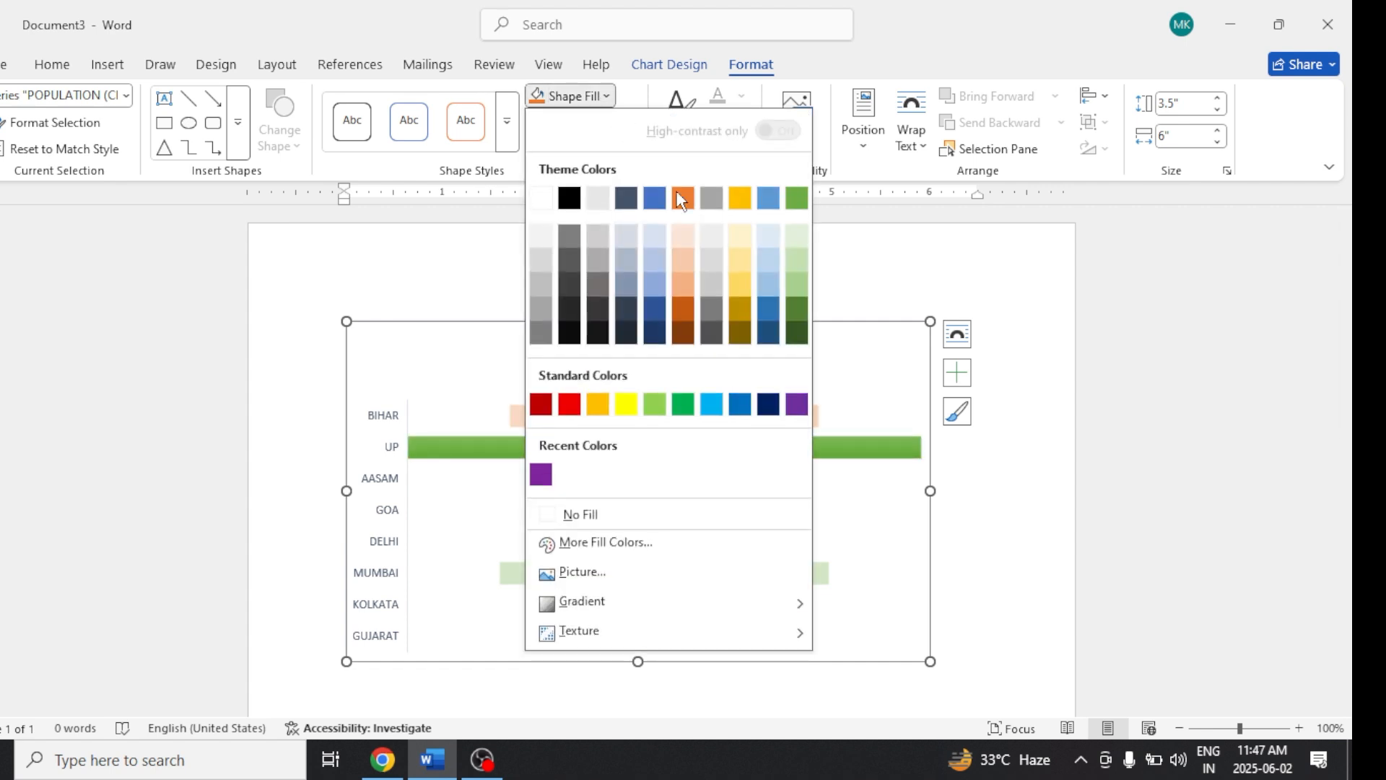
{"action": "left_click", "coordinate": [797, 404]}
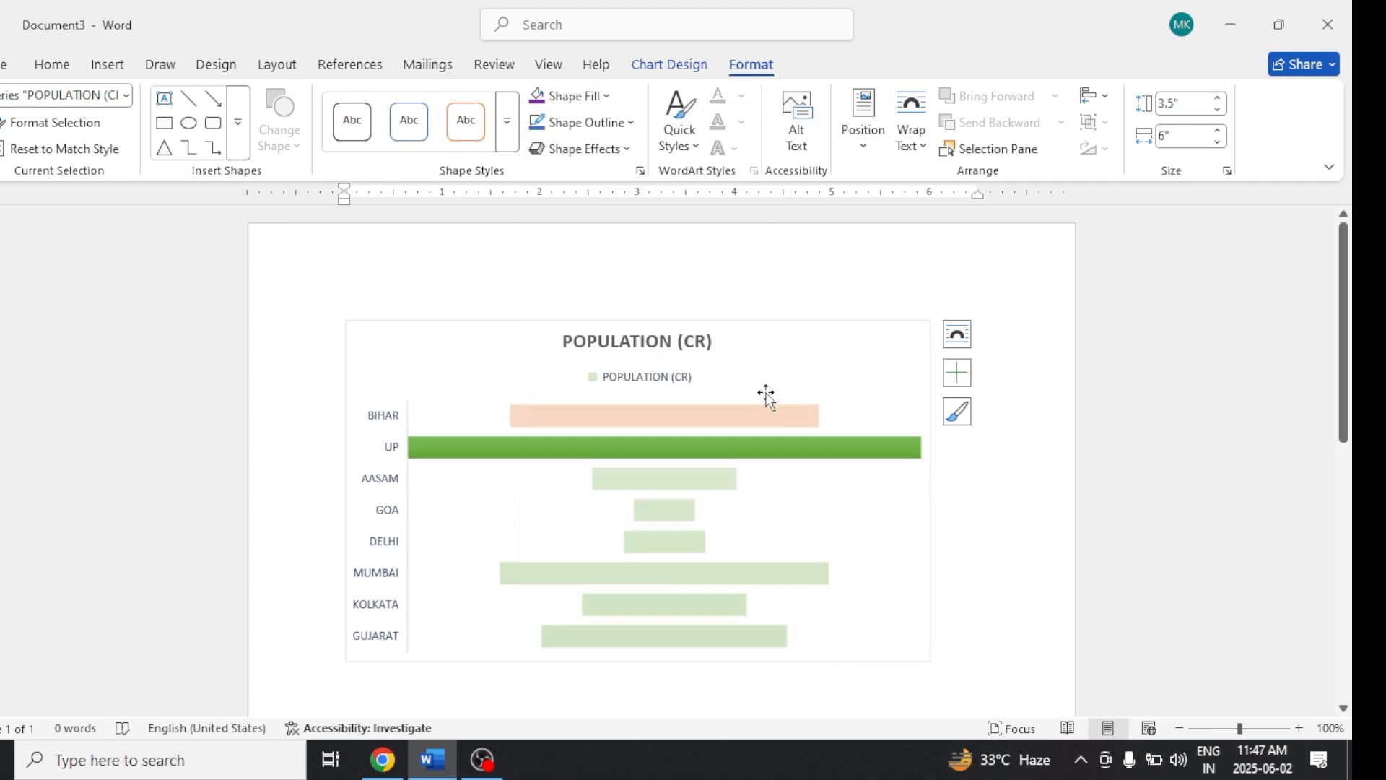
{"action": "left_click", "coordinate": [717, 482]}
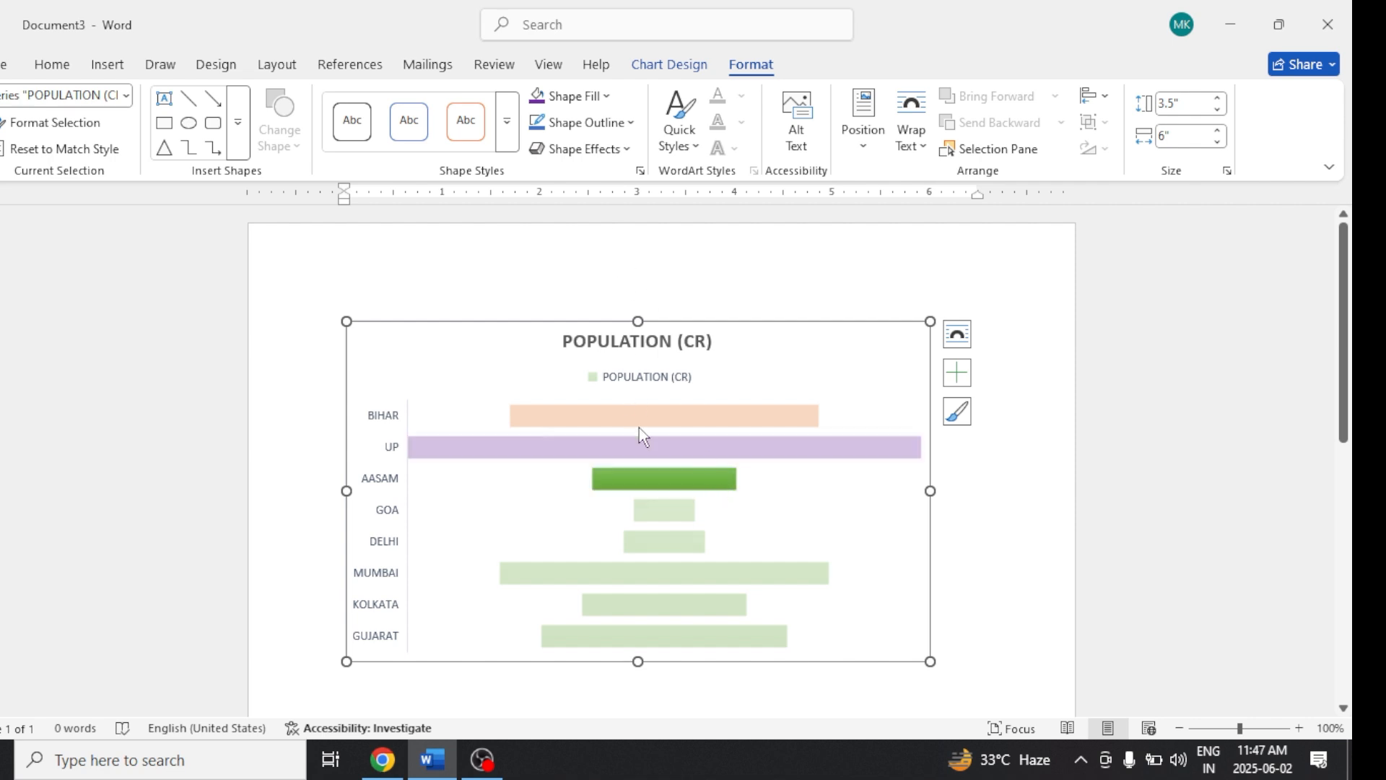
{"action": "left_click", "coordinate": [658, 509]}
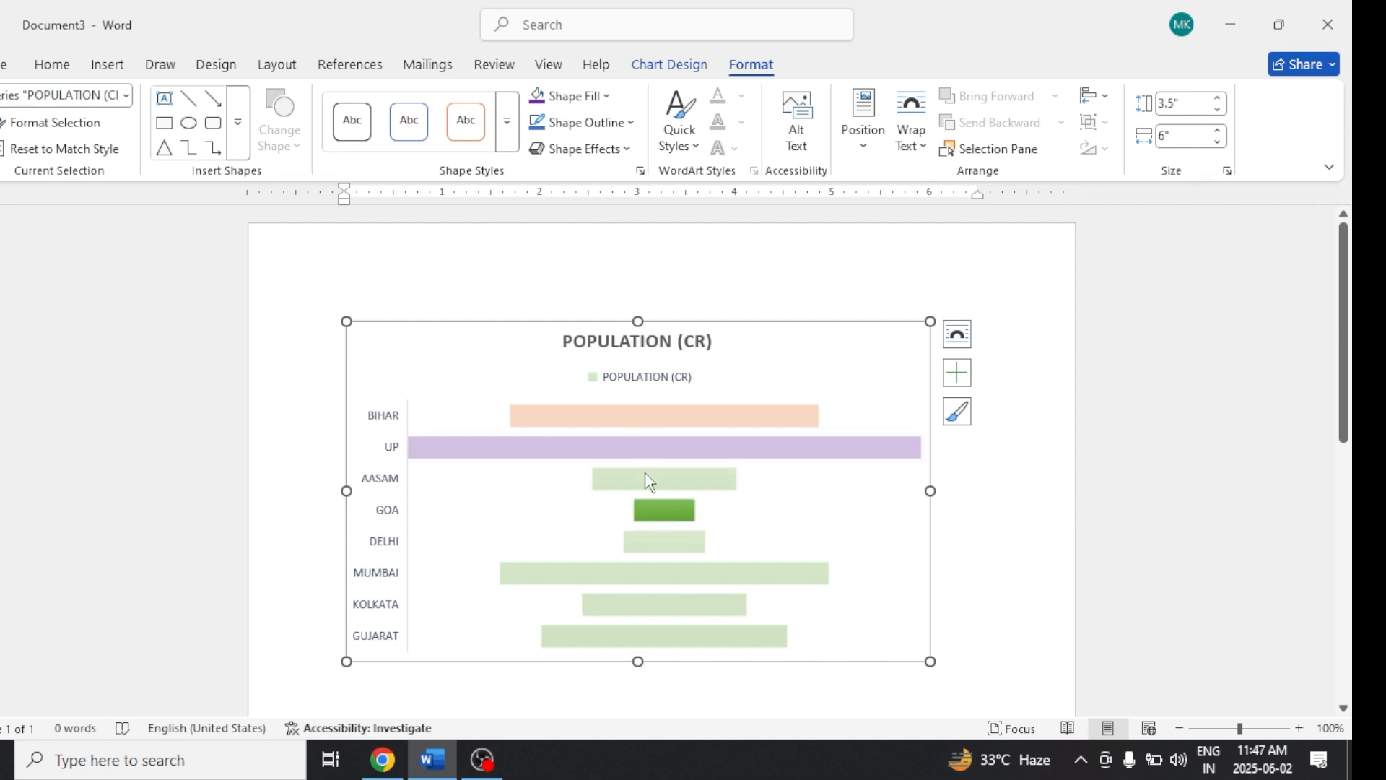
{"action": "left_click", "coordinate": [573, 103]}
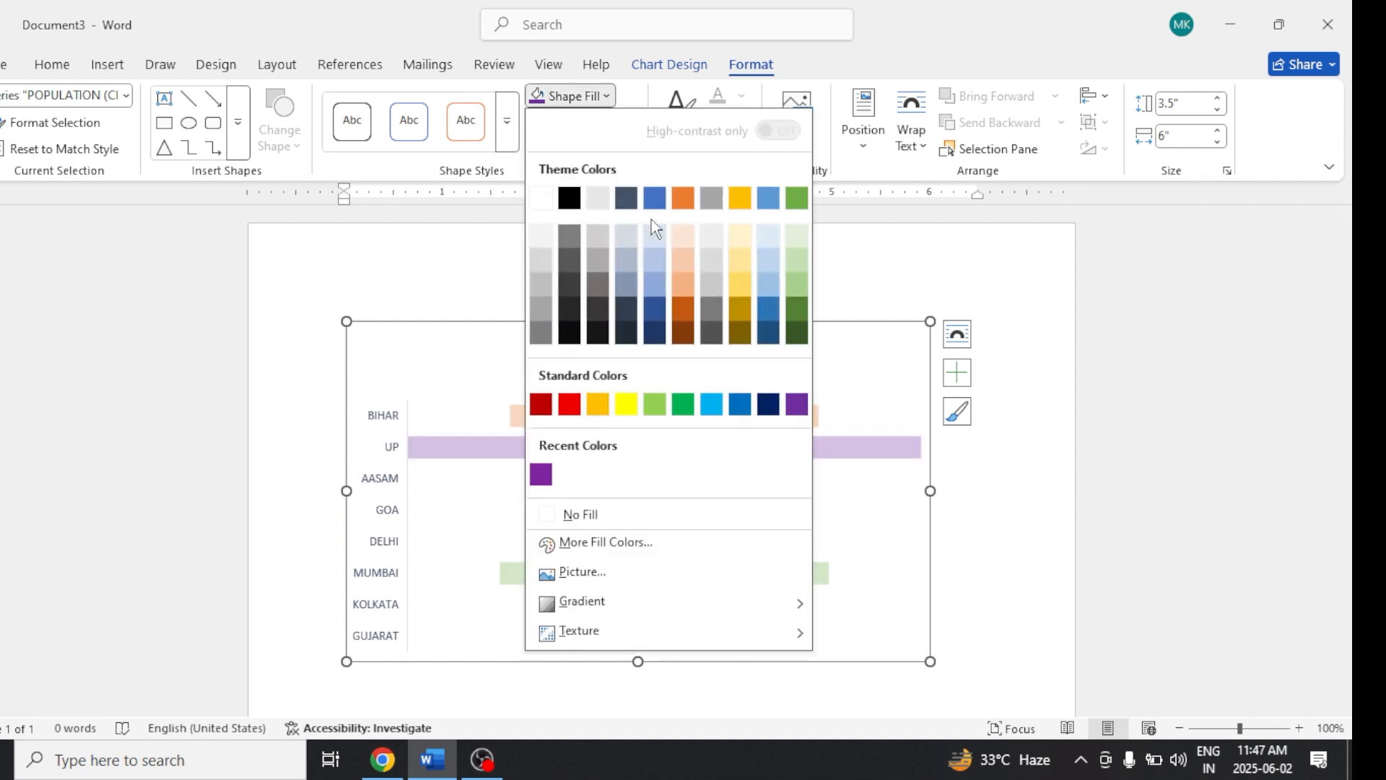
{"action": "left_click", "coordinate": [739, 310]}
Step: Fill the DELHI bar with dark brown-orange and the MUMBAI bar with standard blue
{"action": "left_click", "coordinate": [691, 549]}
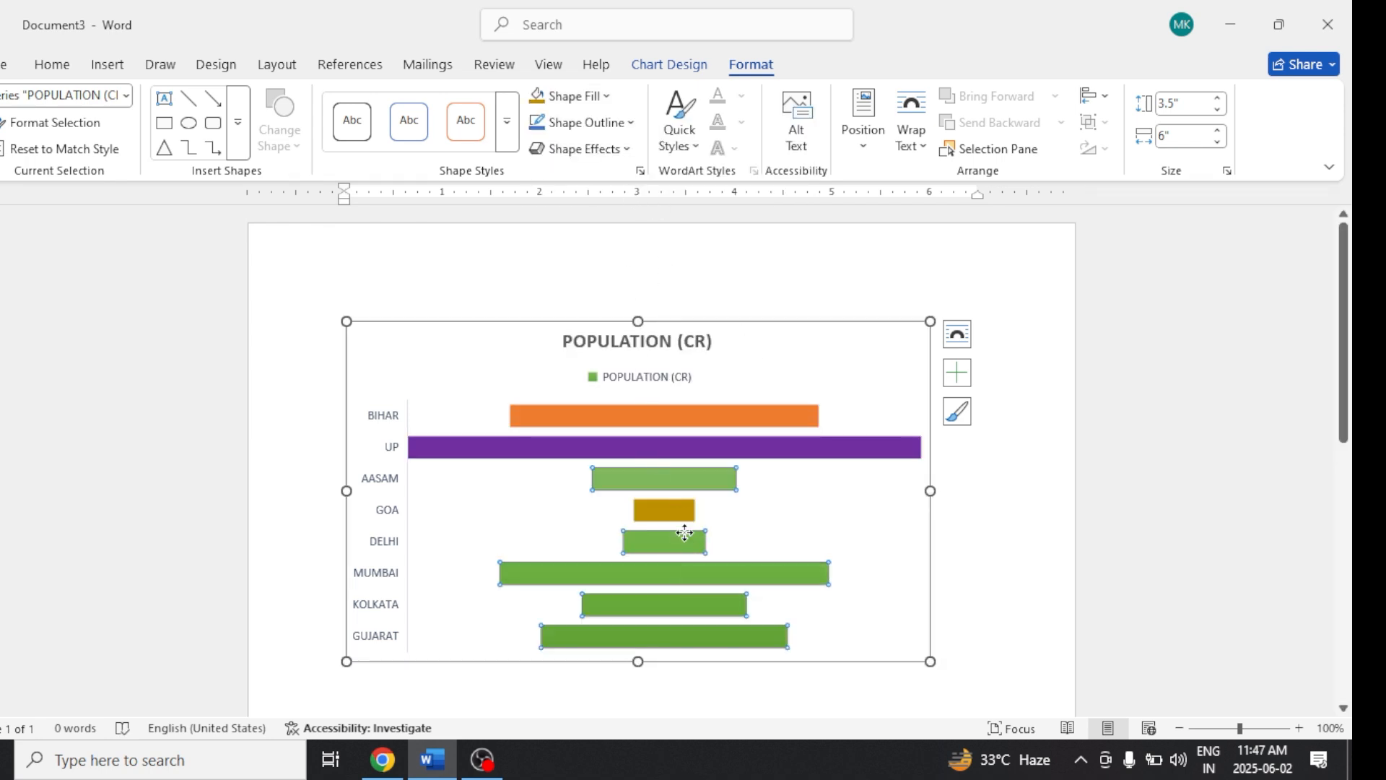
{"action": "left_click", "coordinate": [686, 536]}
{"action": "left_click", "coordinate": [607, 96]}
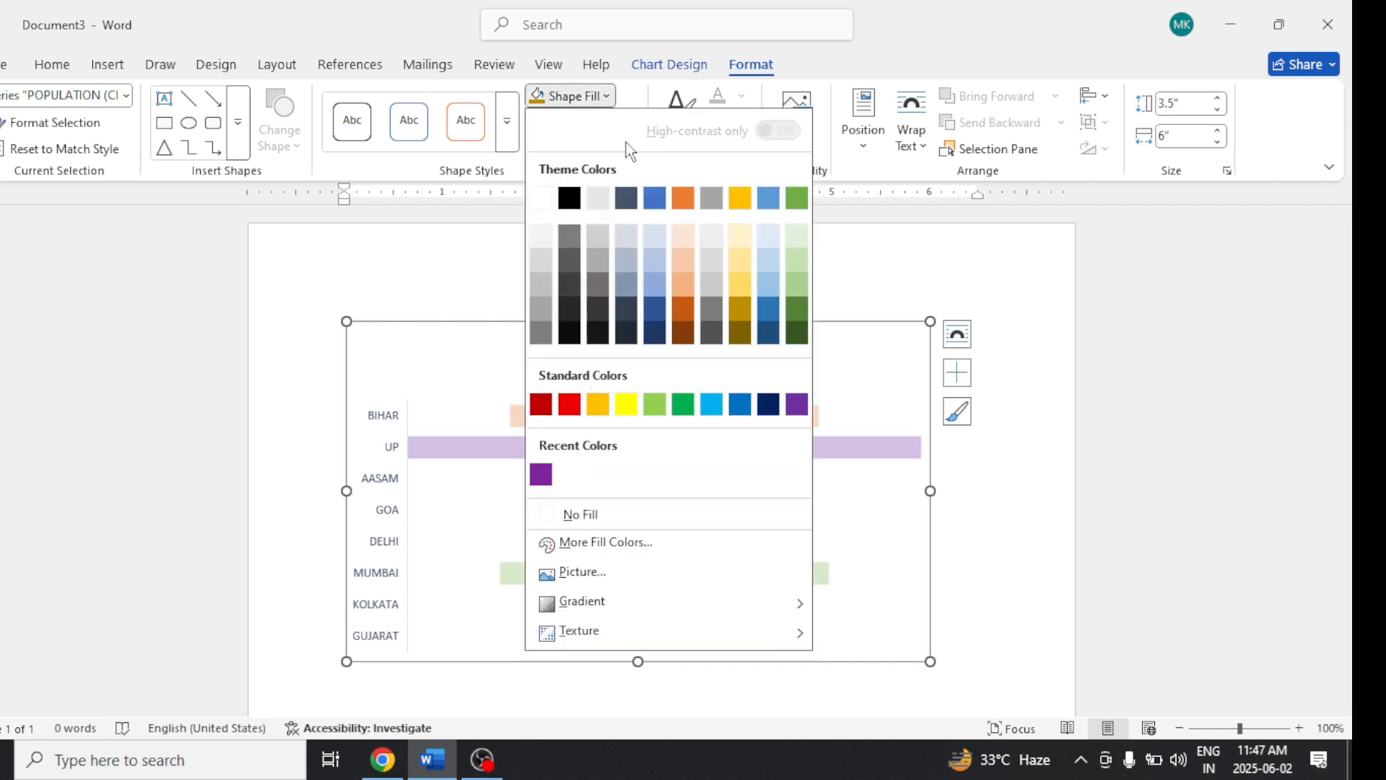
{"action": "left_click", "coordinate": [683, 334]}
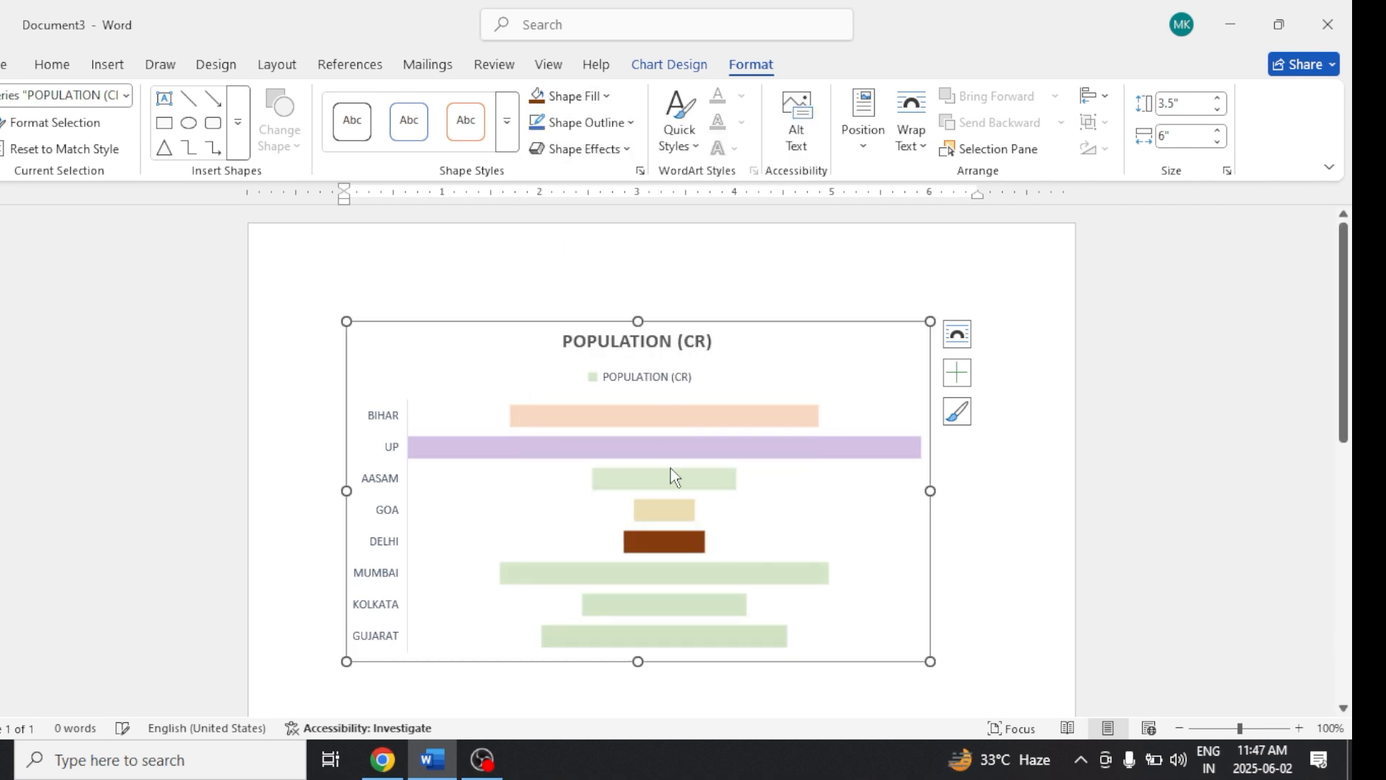
{"action": "left_click", "coordinate": [708, 572]}
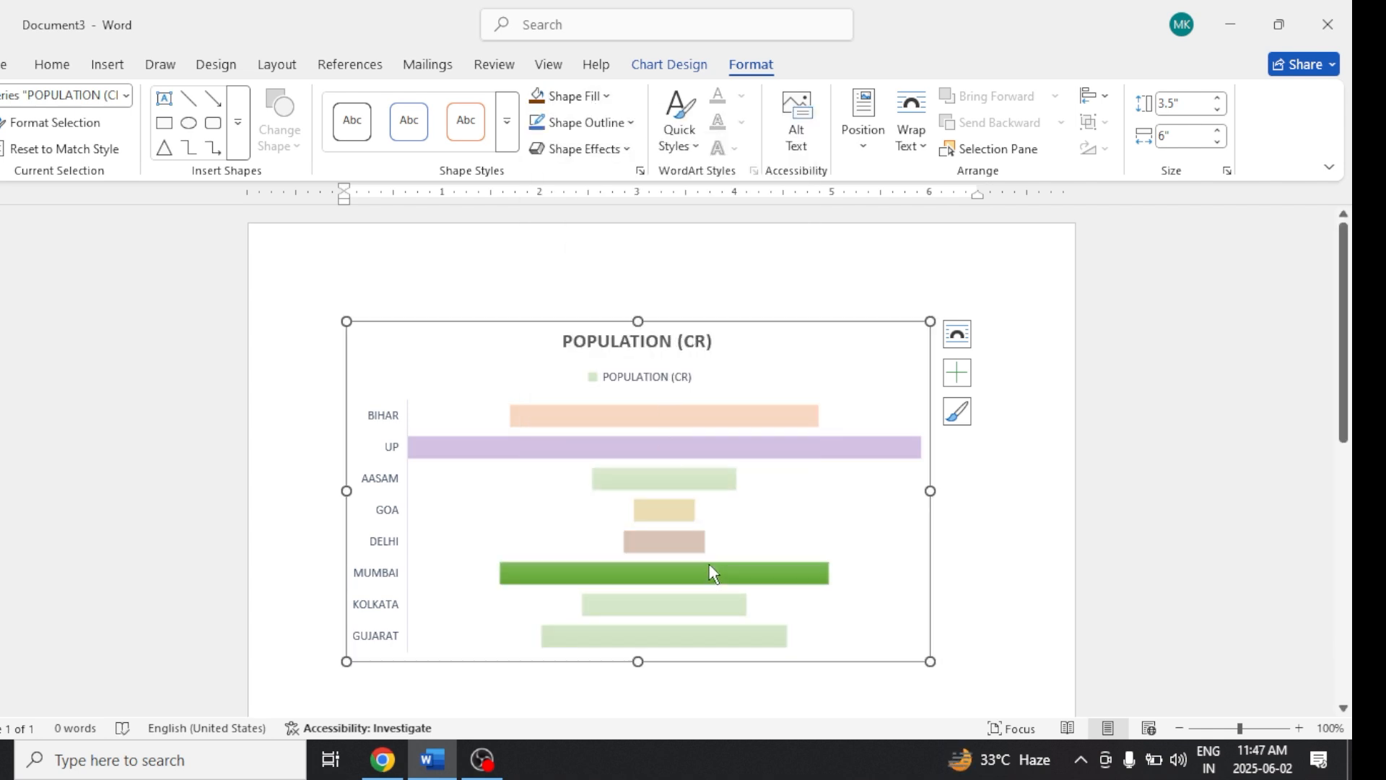
{"action": "left_click", "coordinate": [586, 101]}
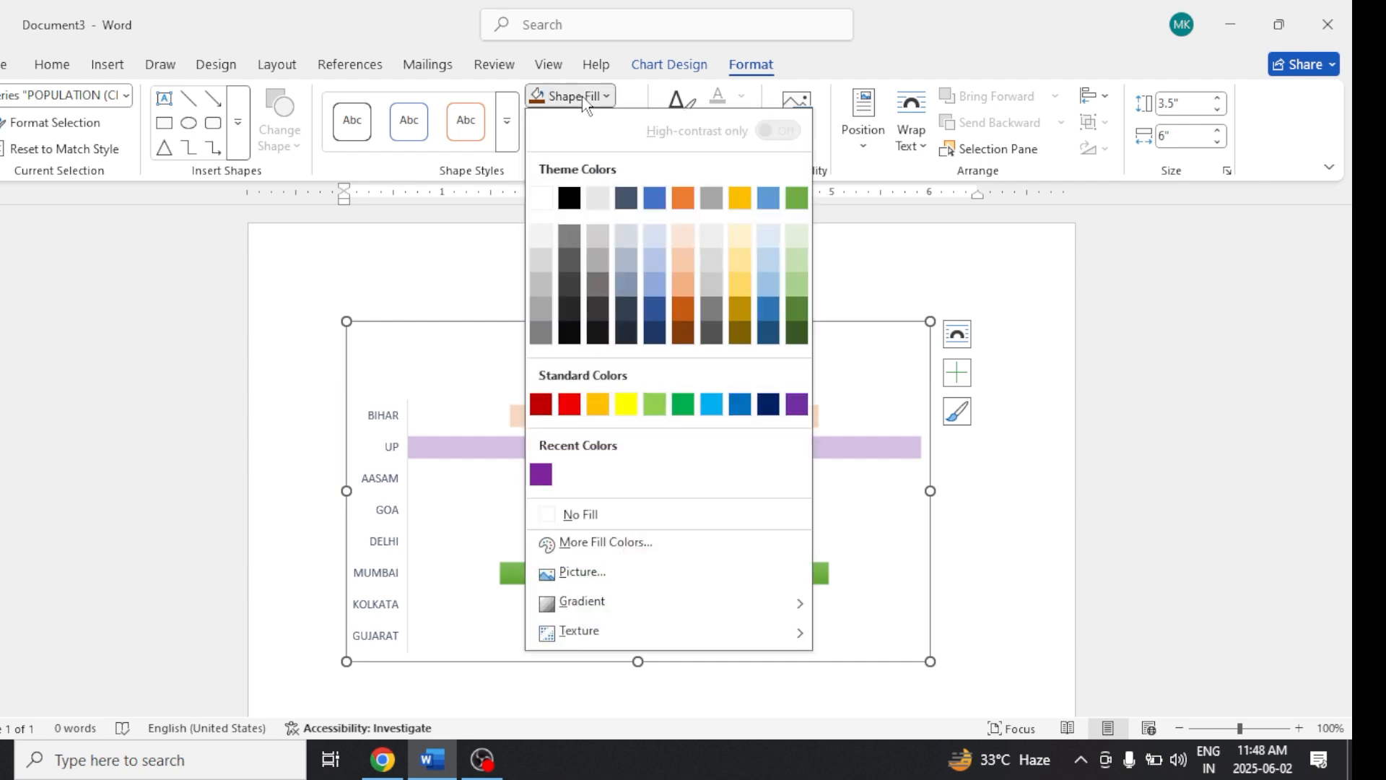
{"action": "left_click", "coordinate": [741, 406]}
Step: Fill the KOLKATA bar with yellow and the GUJARAT bar with dark blue after trying dark red
{"action": "left_click", "coordinate": [708, 610]}
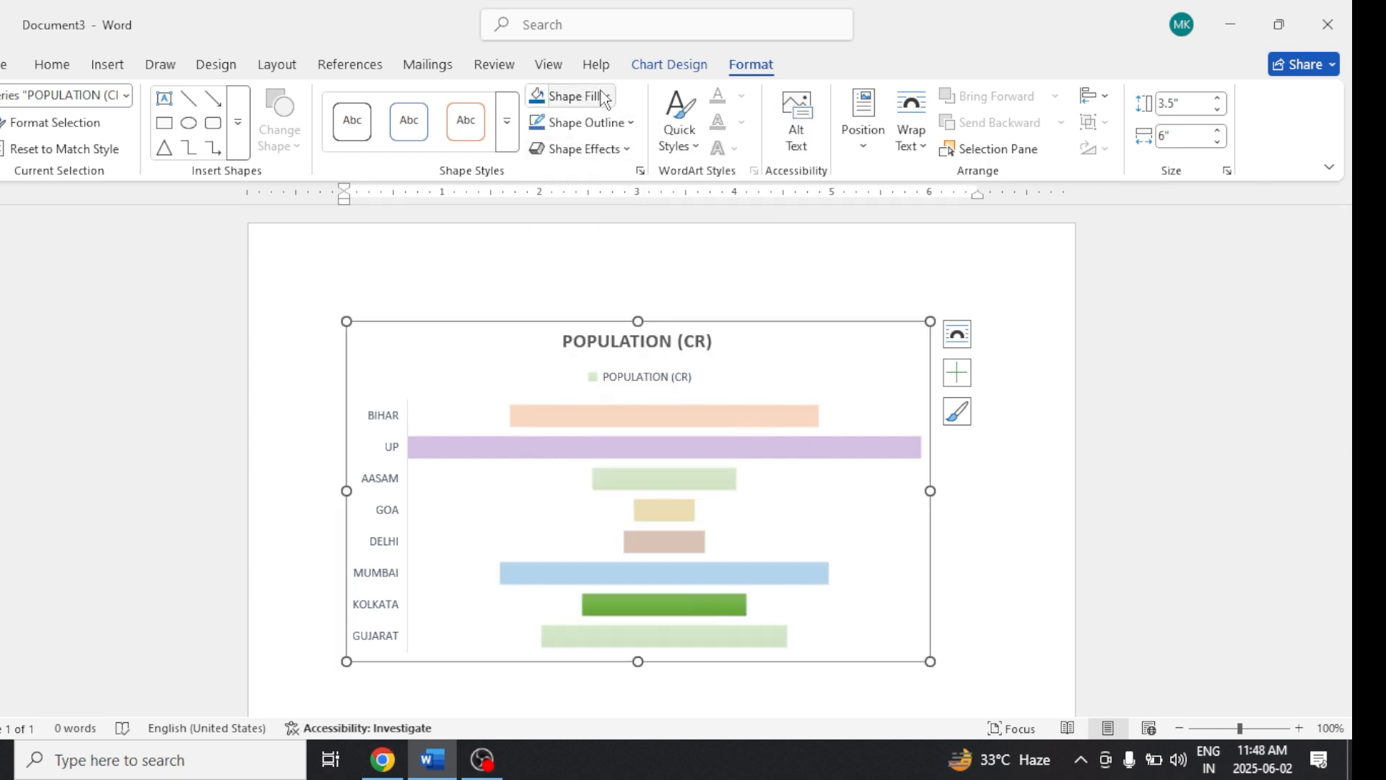
{"action": "left_click", "coordinate": [574, 96]}
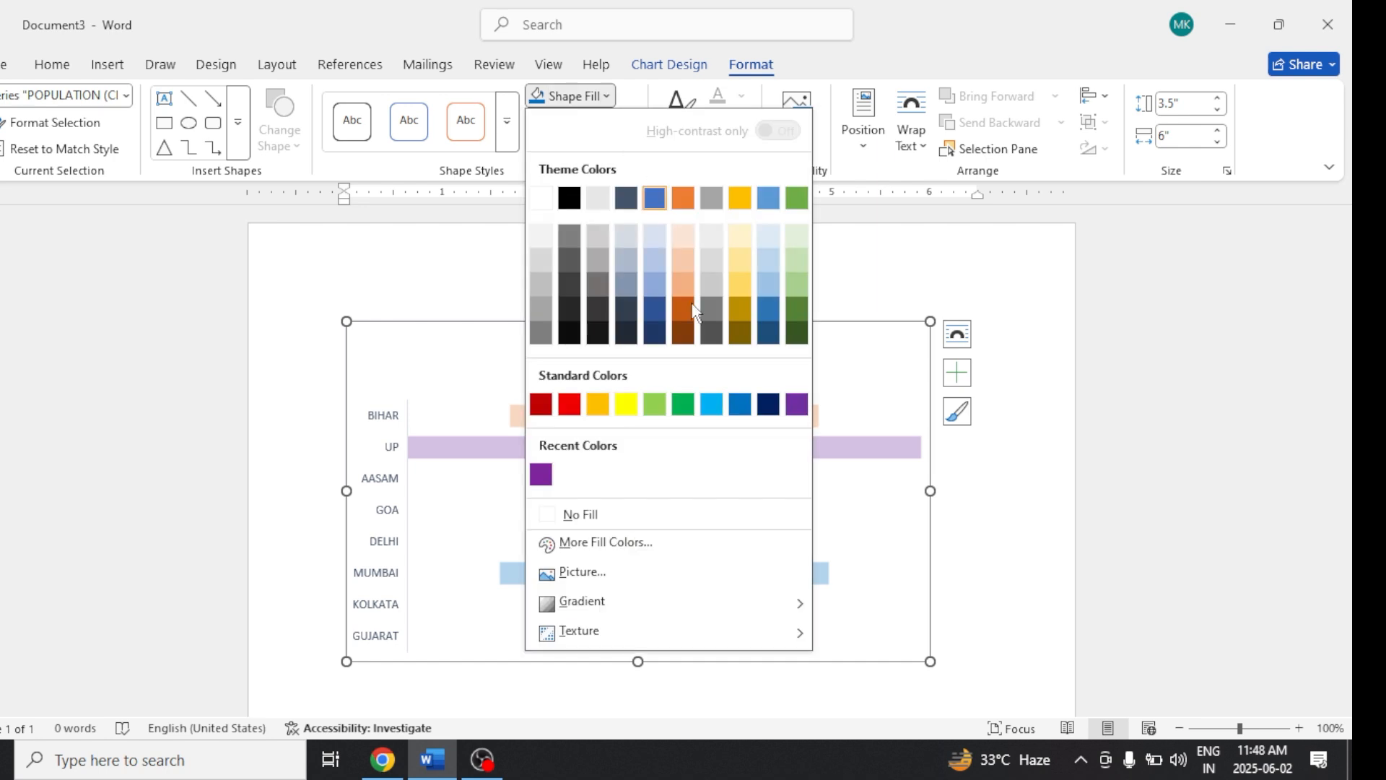
{"action": "left_click", "coordinate": [627, 405]}
{"action": "left_click", "coordinate": [712, 639]}
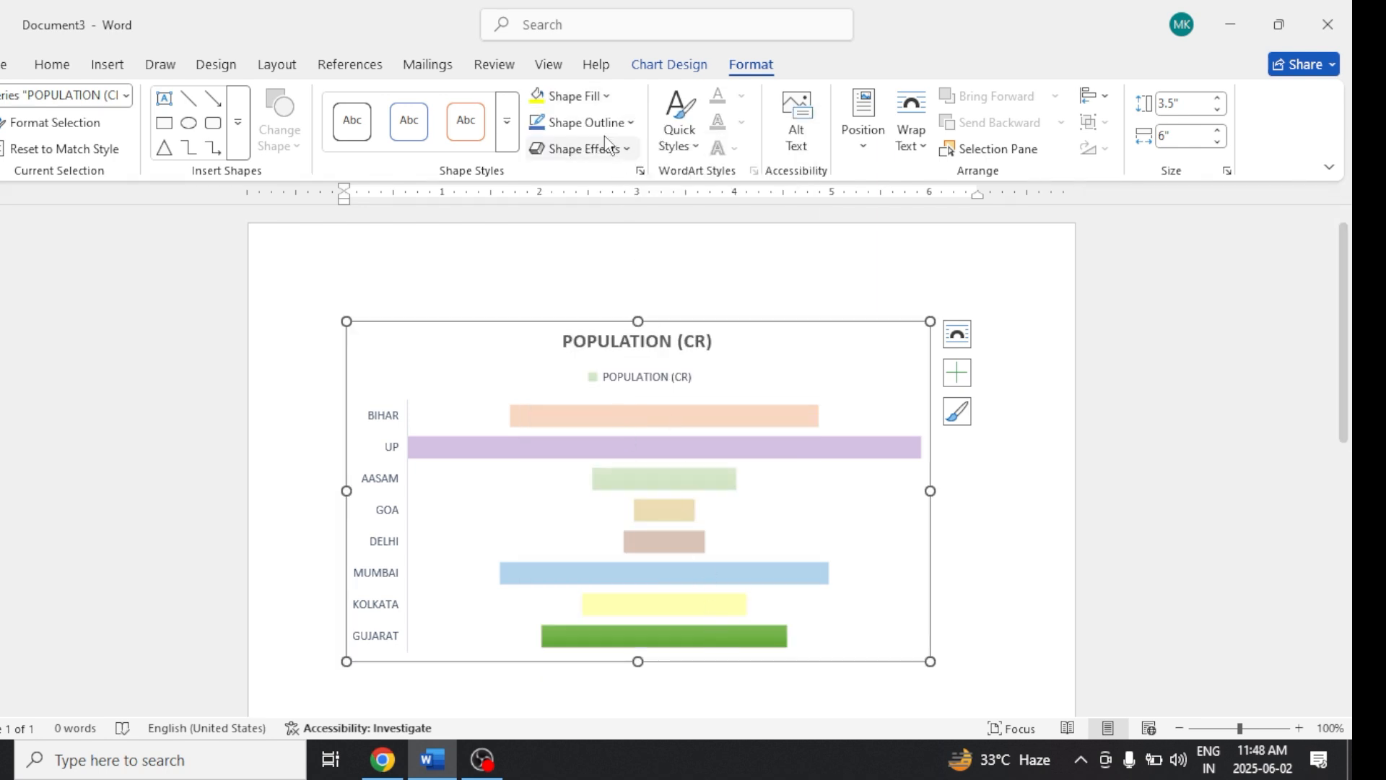
{"action": "left_click", "coordinate": [591, 101]}
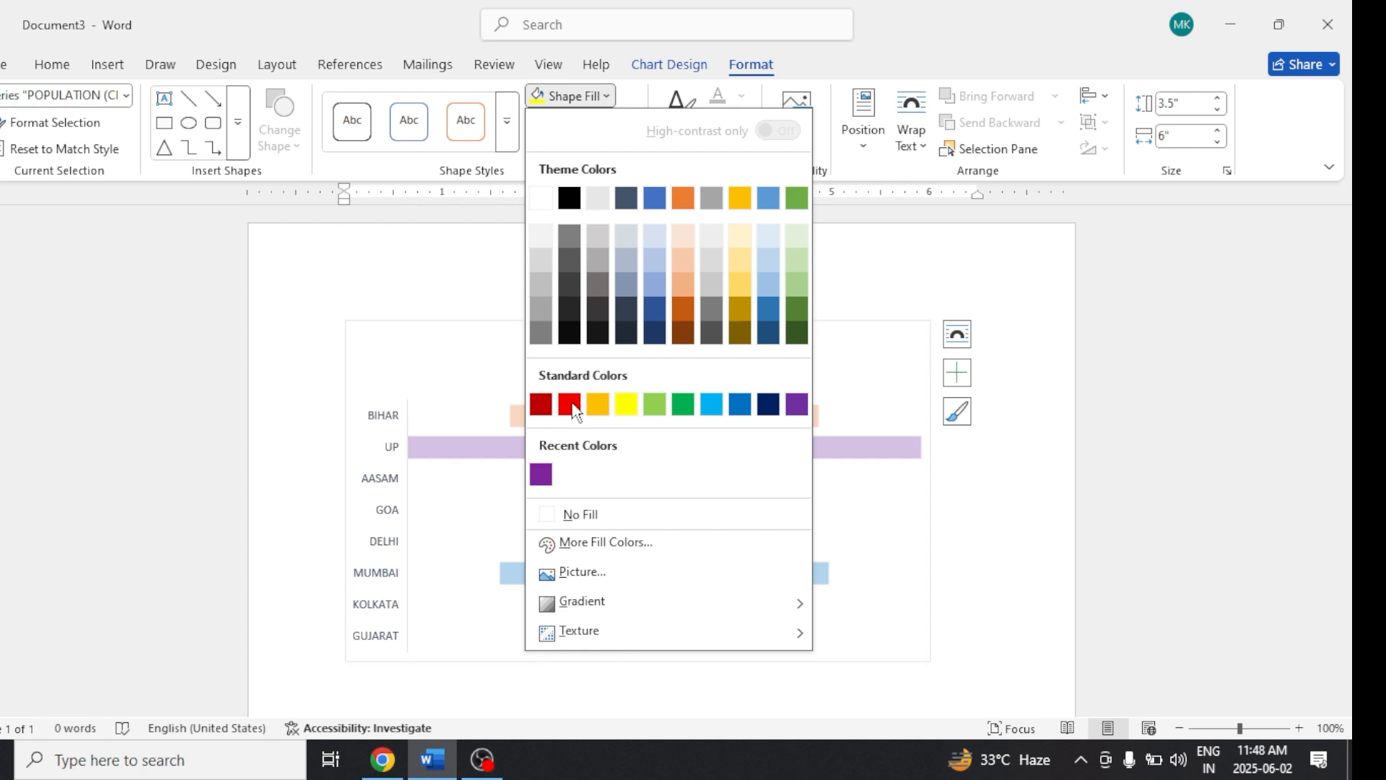
{"action": "left_click", "coordinate": [541, 404]}
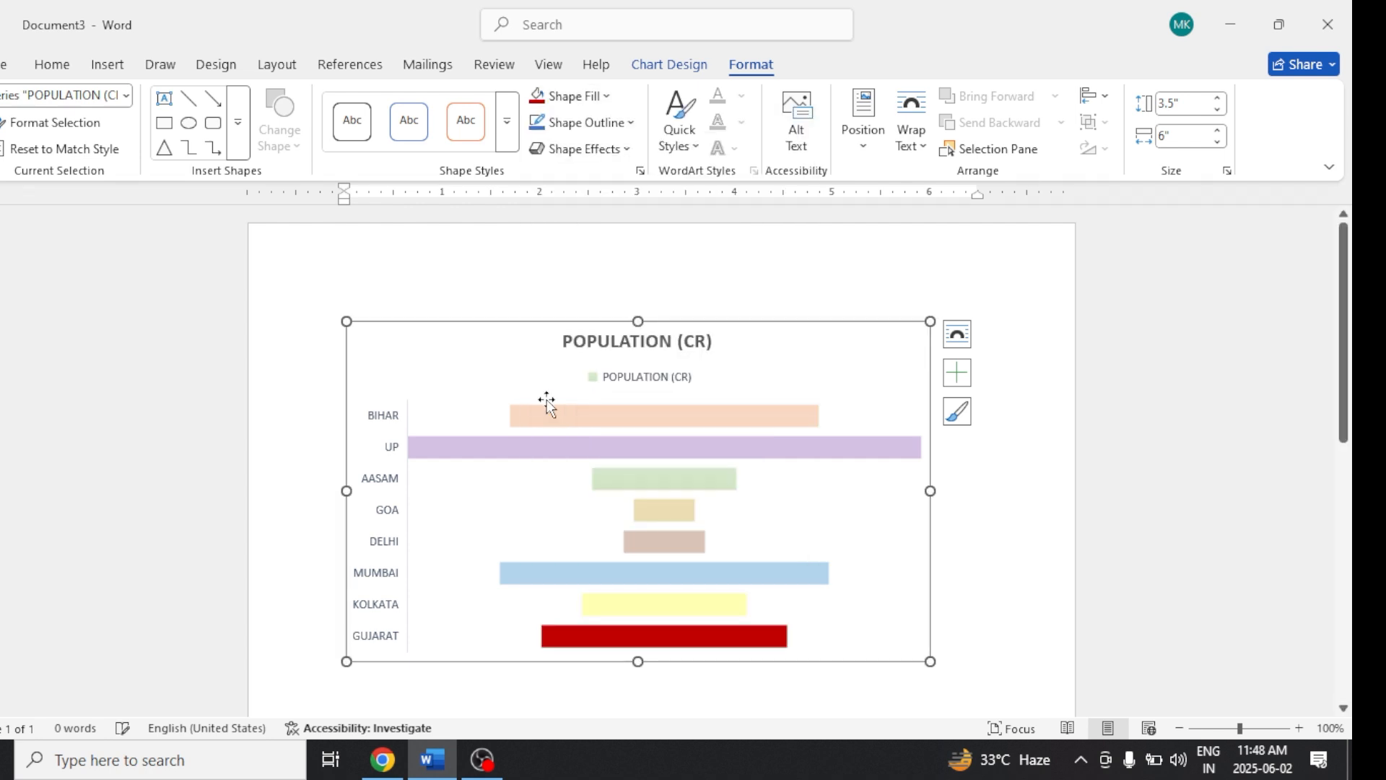
{"action": "left_click", "coordinate": [576, 96]}
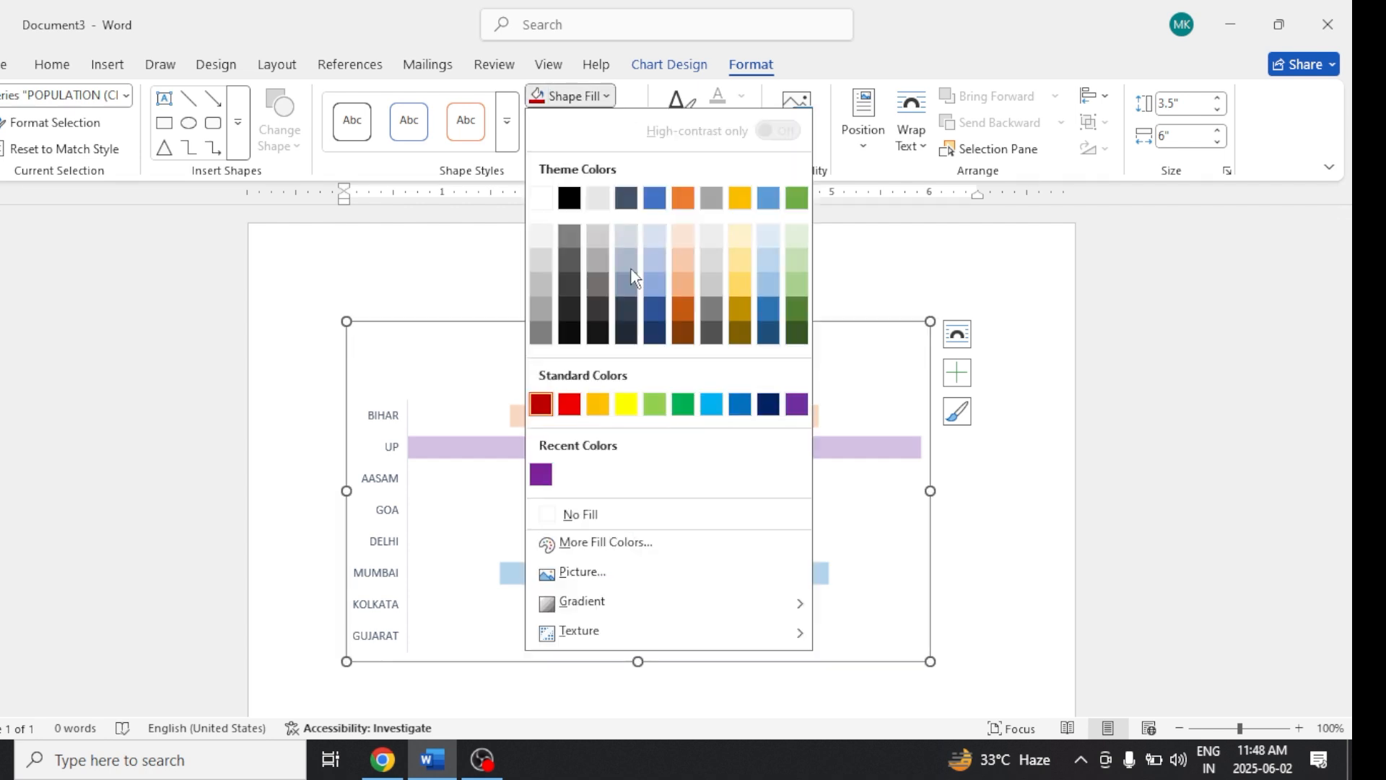
{"action": "left_click", "coordinate": [768, 405]}
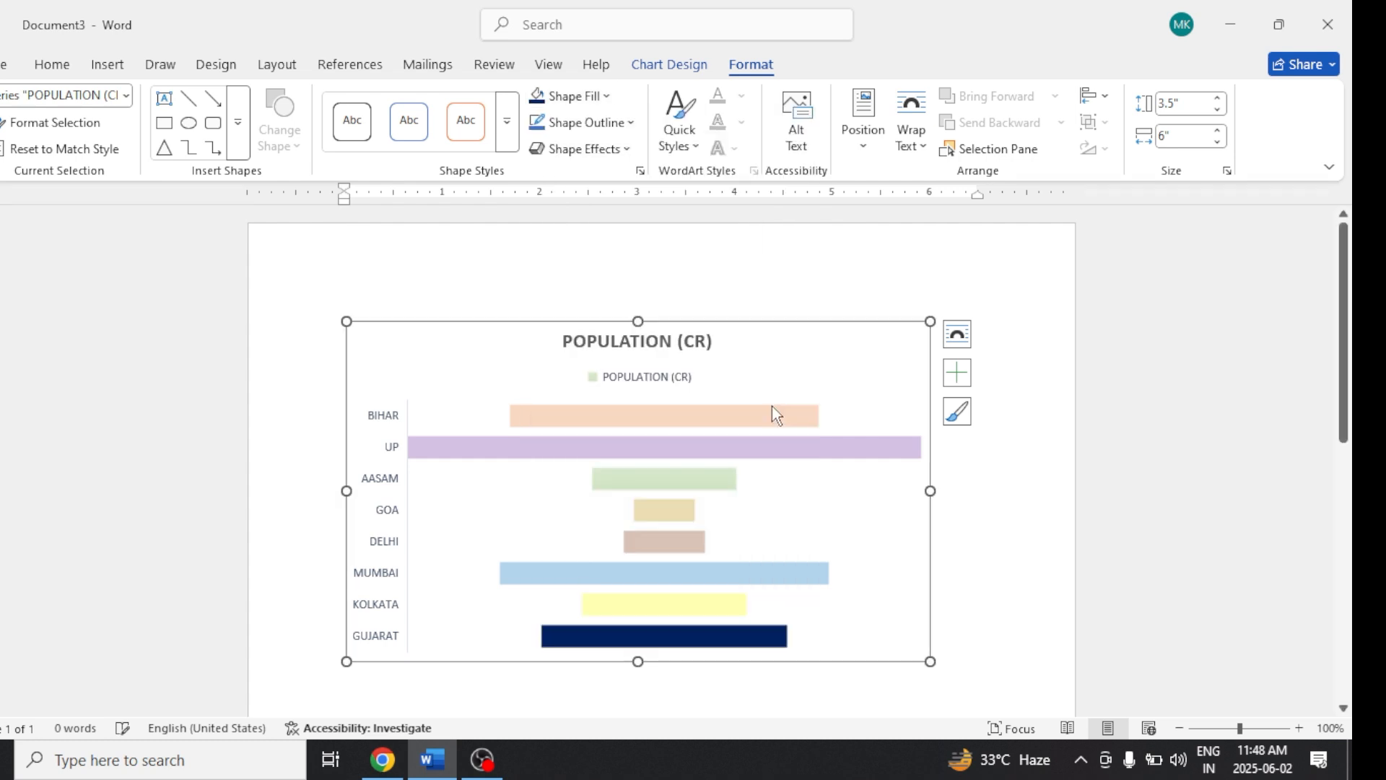
Step: Fill the plot area with light blue and the chart area with light gold
{"action": "left_click", "coordinate": [923, 521]}
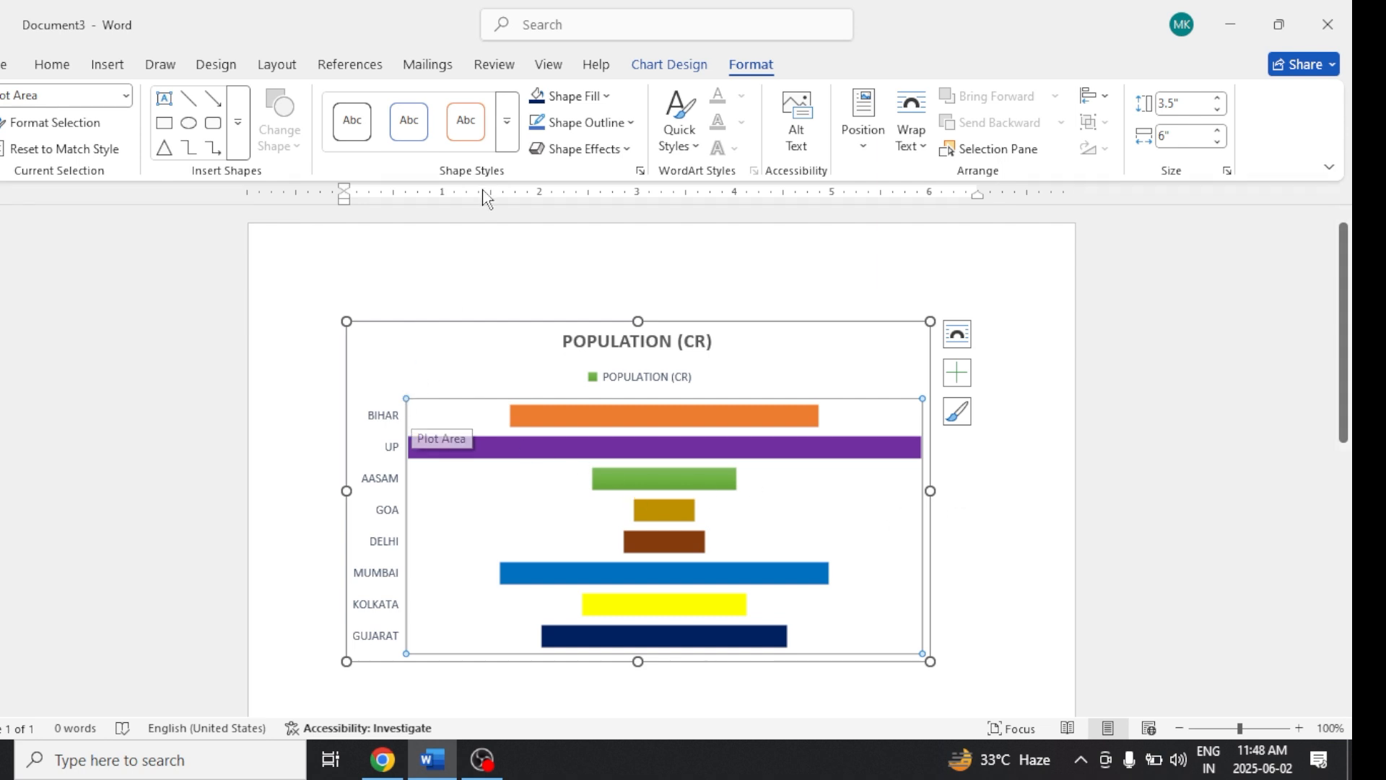
{"action": "left_click", "coordinate": [569, 96]}
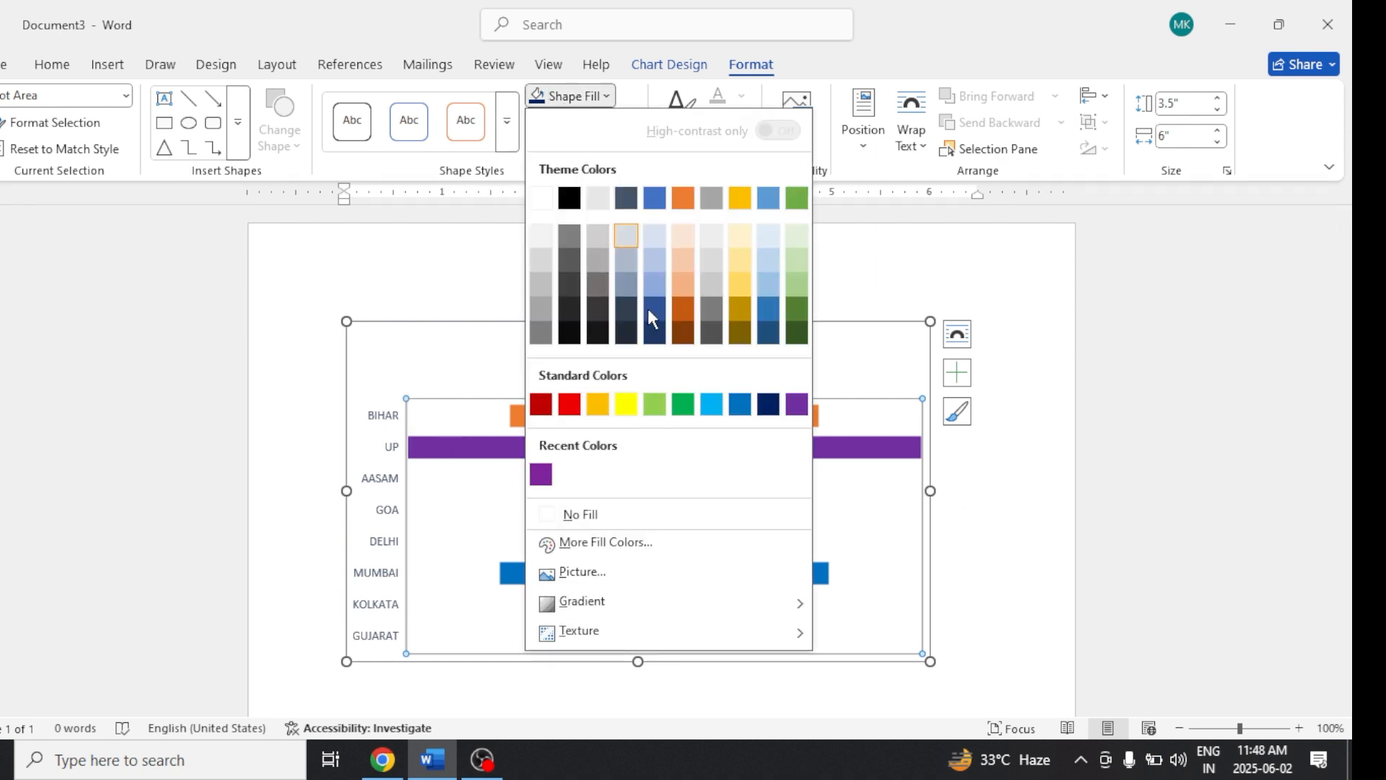
{"action": "left_click", "coordinate": [768, 238]}
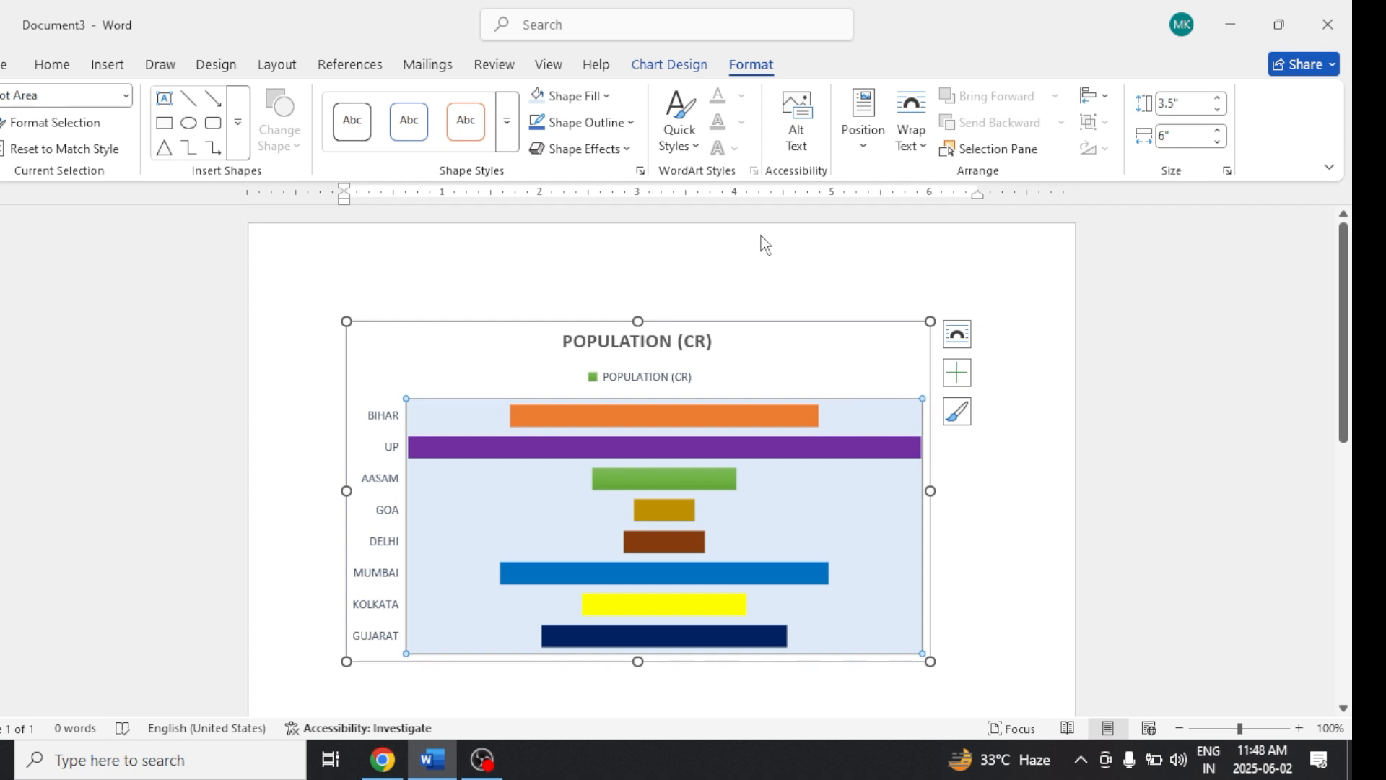
{"action": "left_click", "coordinate": [497, 362]}
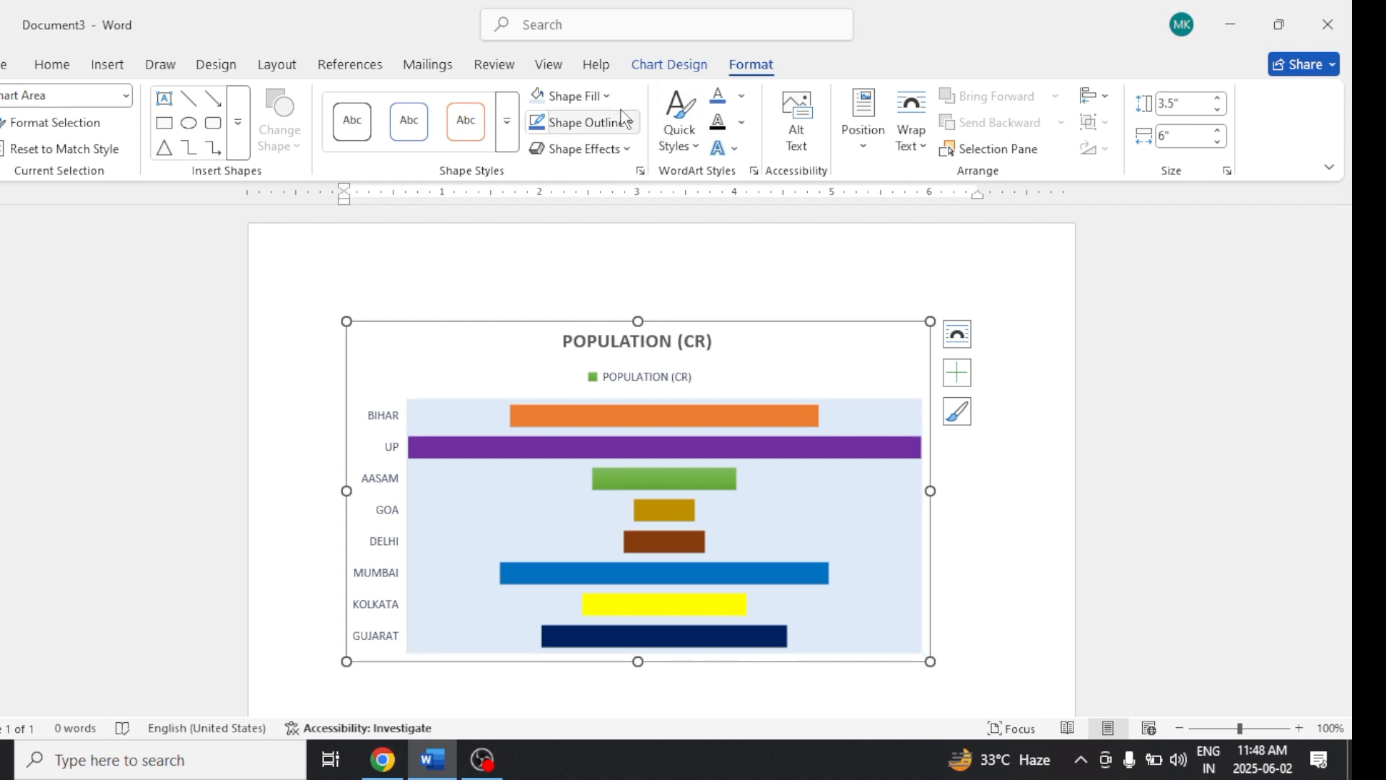
{"action": "left_click", "coordinate": [574, 96]}
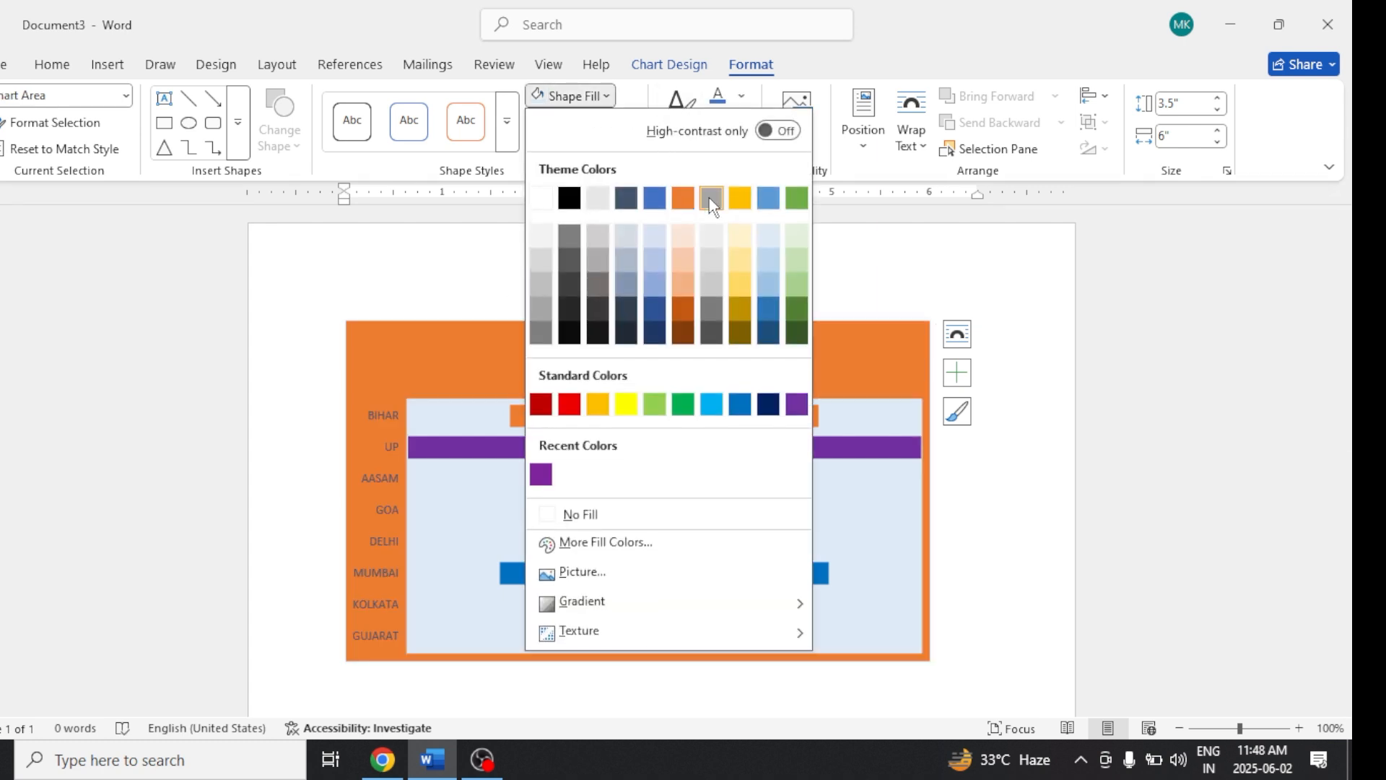
{"action": "left_click", "coordinate": [743, 241]}
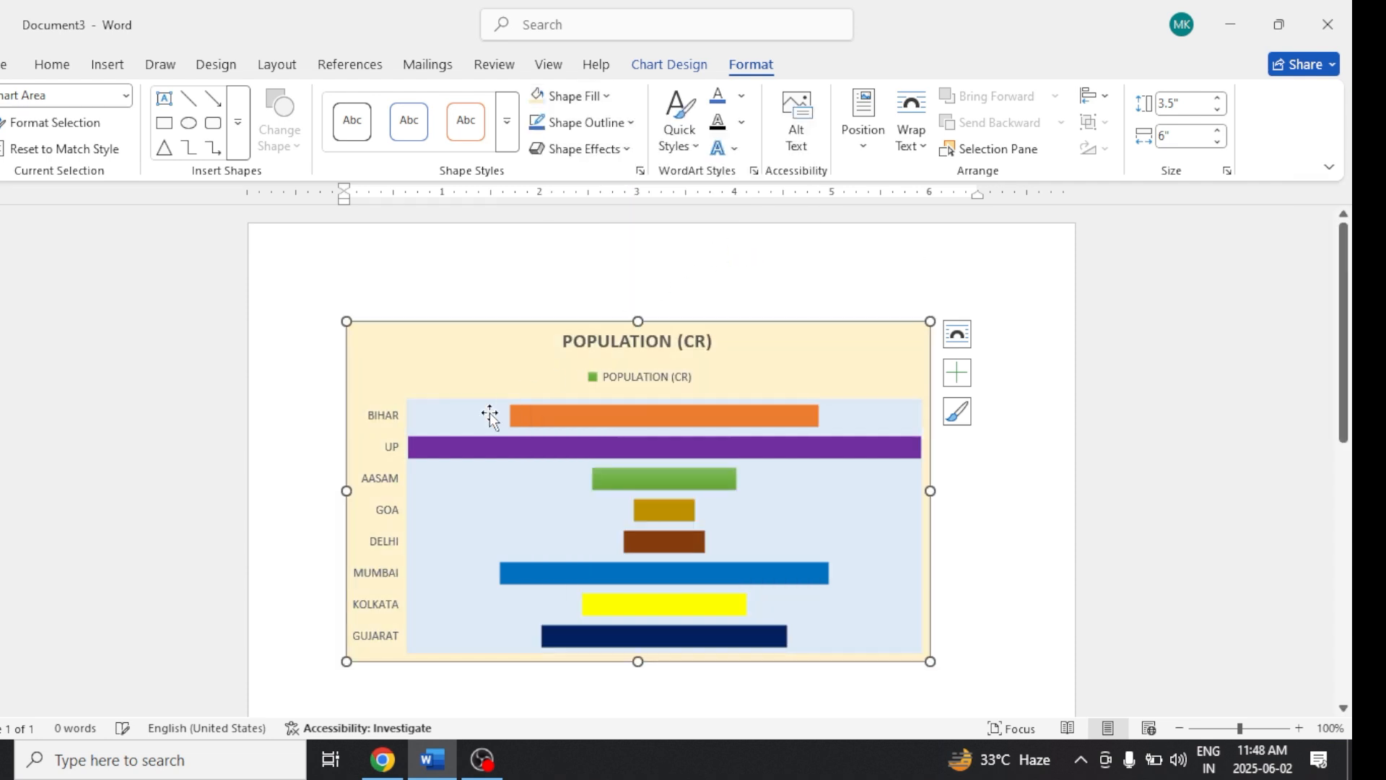
Step: Apply an orange line shape style to the chart's vertical axis
{"action": "left_click", "coordinate": [396, 419]}
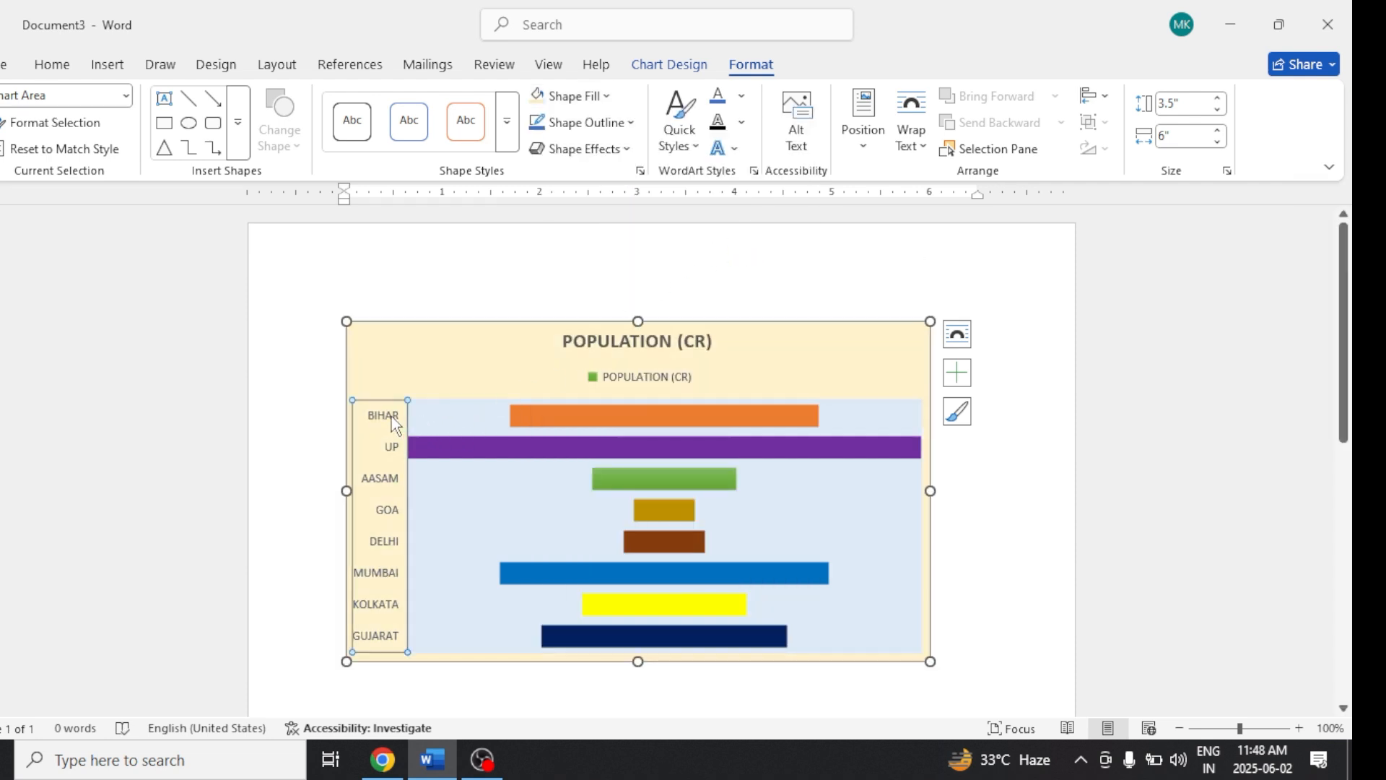
{"action": "left_click", "coordinate": [507, 134]}
{"action": "left_click", "coordinate": [477, 288]}
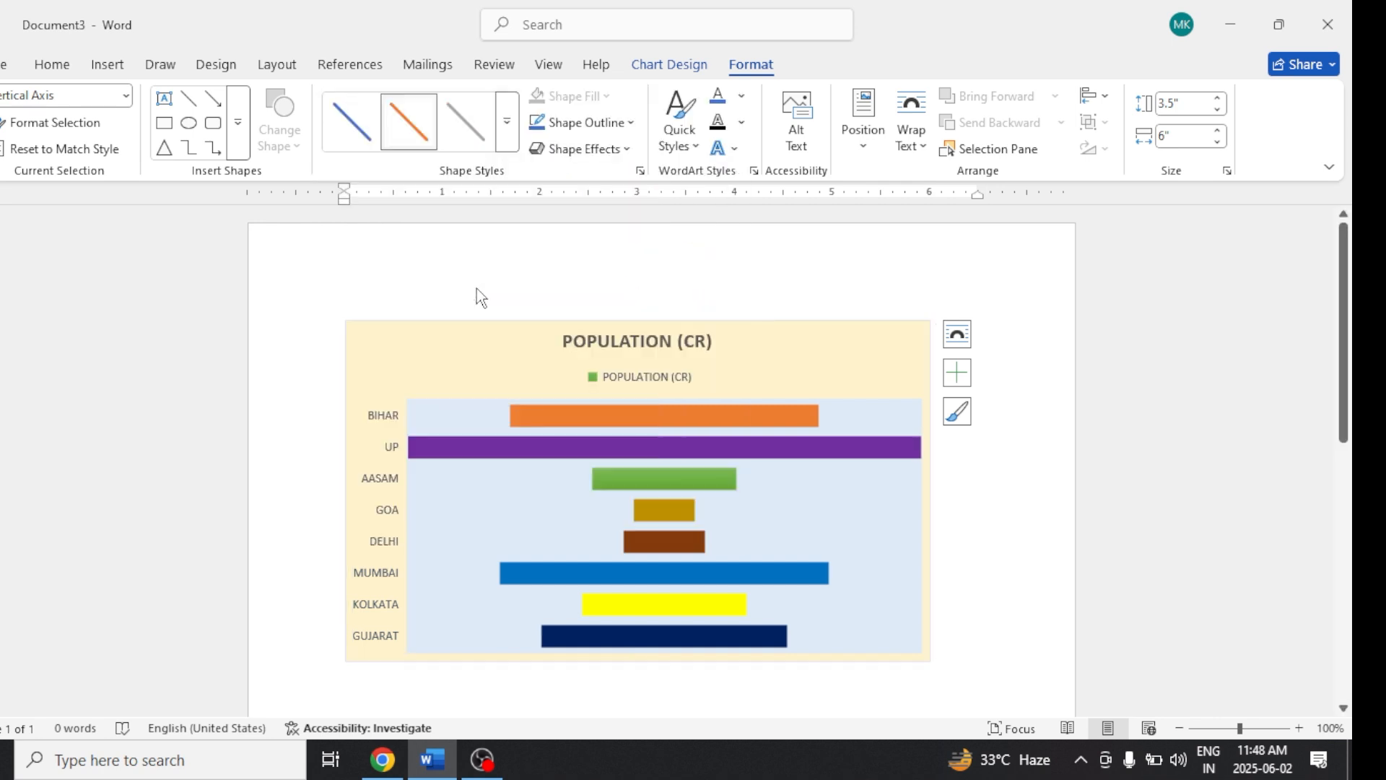
Step: Try the orange-outlined WordArt style on the vertical axis labels and set their text fill to orange
{"action": "left_click", "coordinate": [677, 133]}
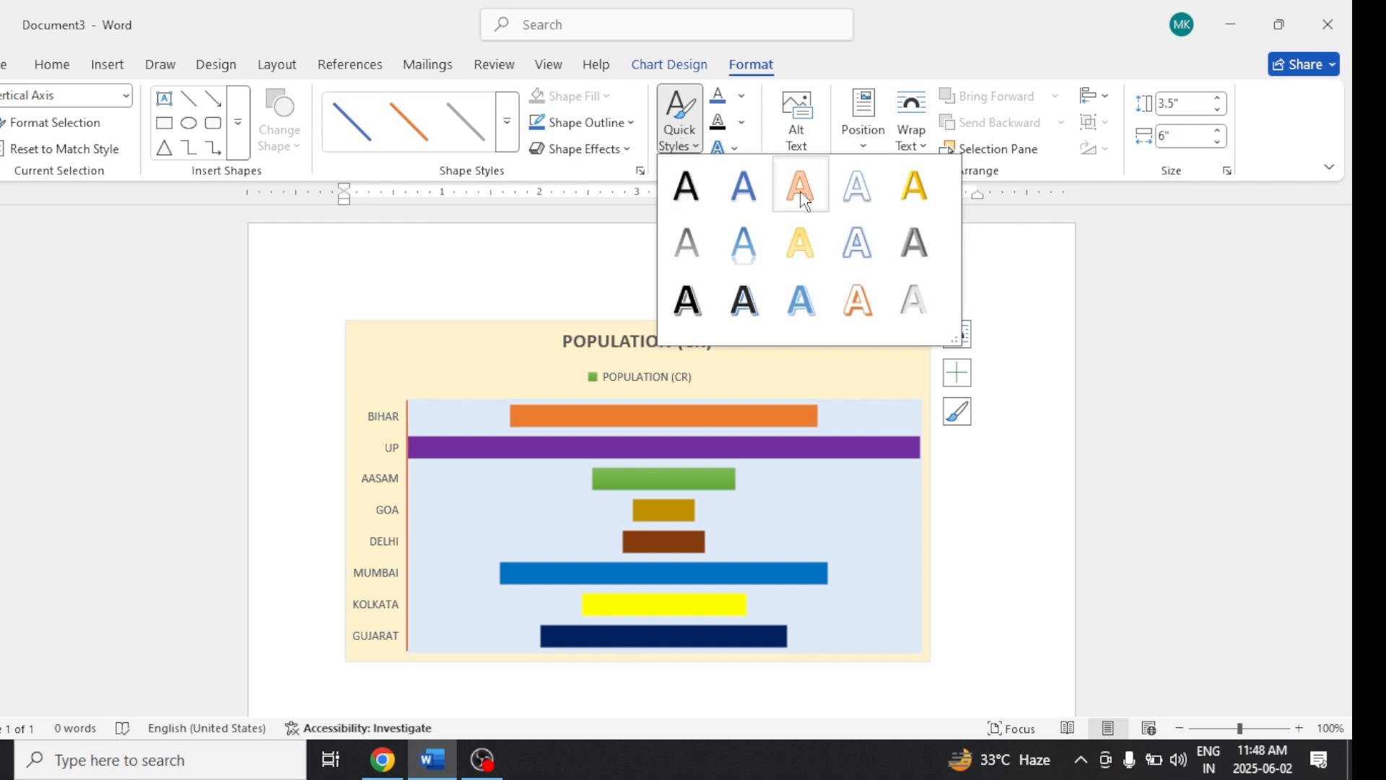
{"action": "left_click", "coordinate": [870, 304]}
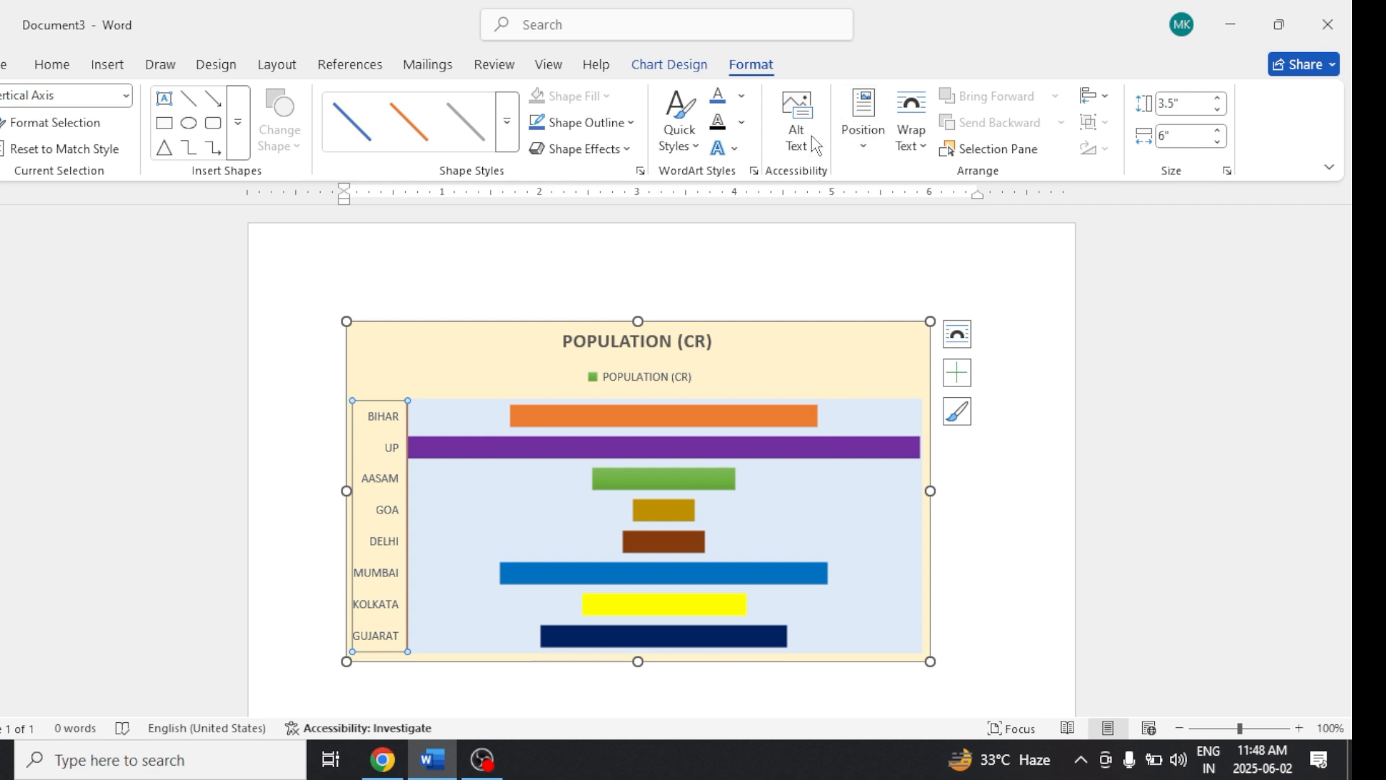
{"action": "left_click", "coordinate": [742, 96]}
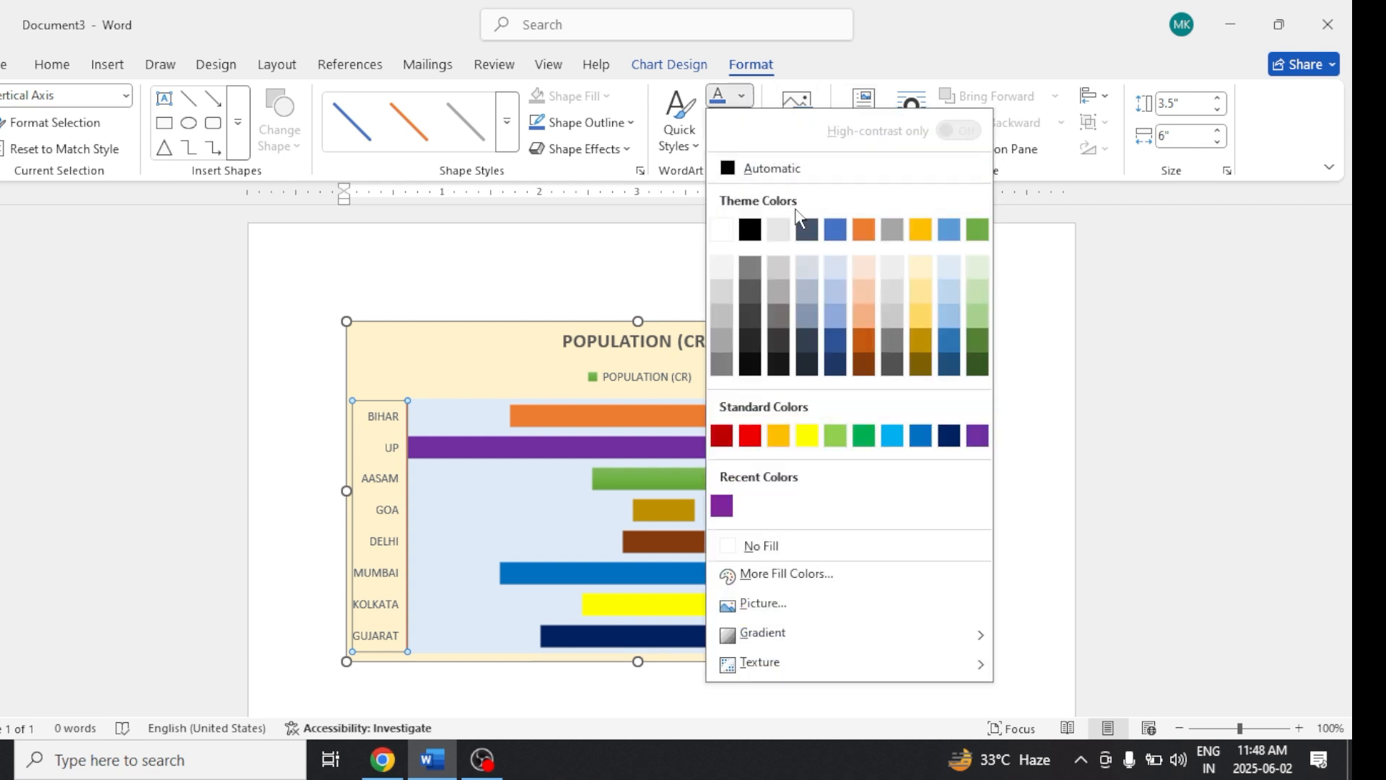
{"action": "left_click", "coordinate": [873, 238]}
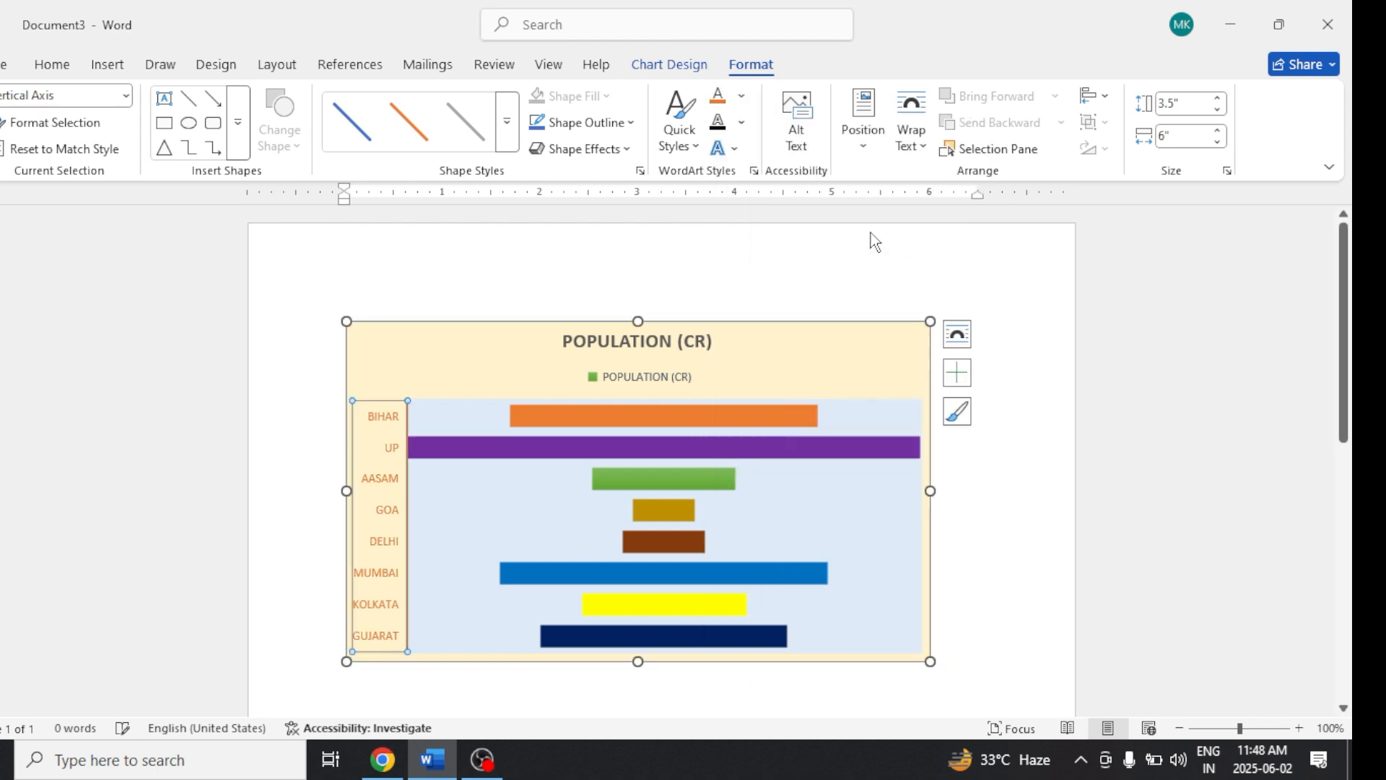
{"action": "left_click", "coordinate": [986, 658]}
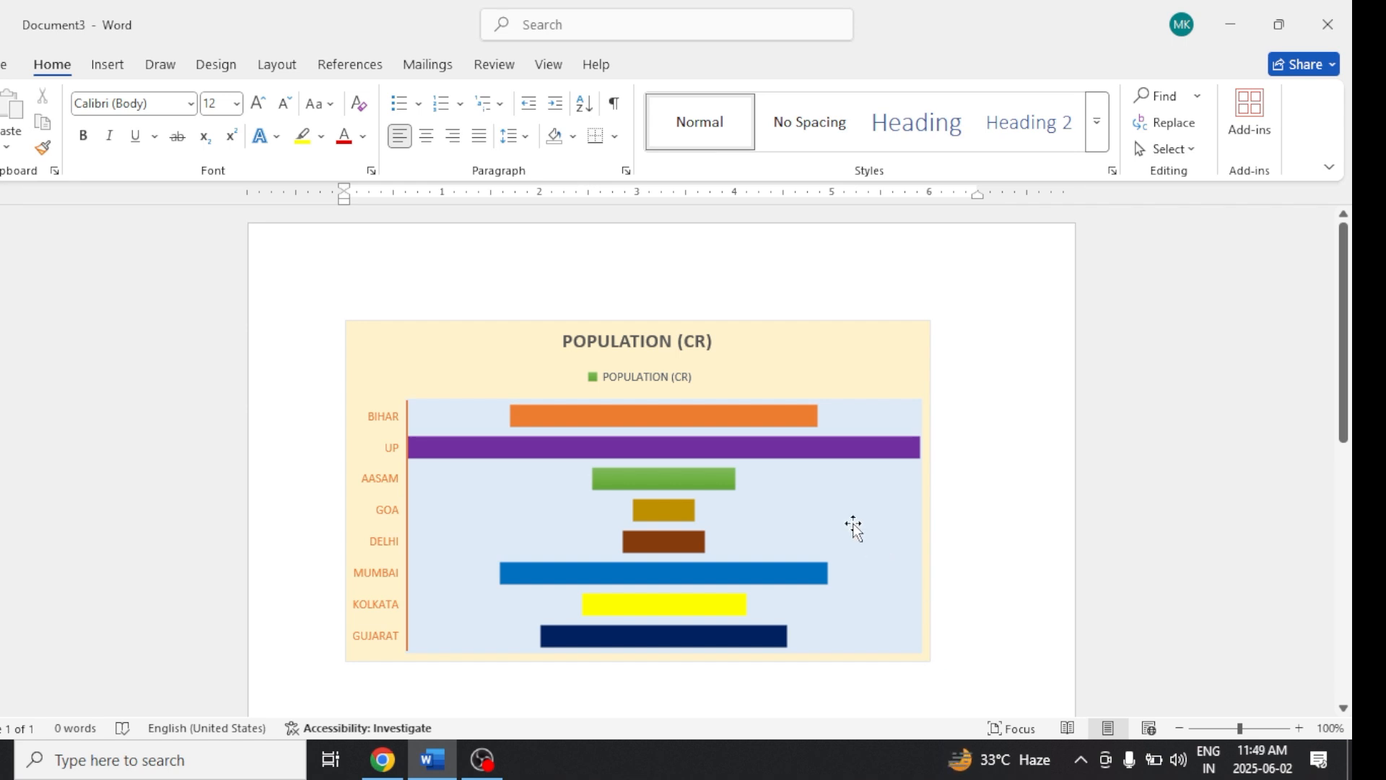
Step: Change the population chart's type to Treemap after previewing the Pie, 3-D Pie and 3-D Surface types
{"action": "left_click", "coordinate": [855, 501]}
{"action": "left_click", "coordinate": [751, 64]}
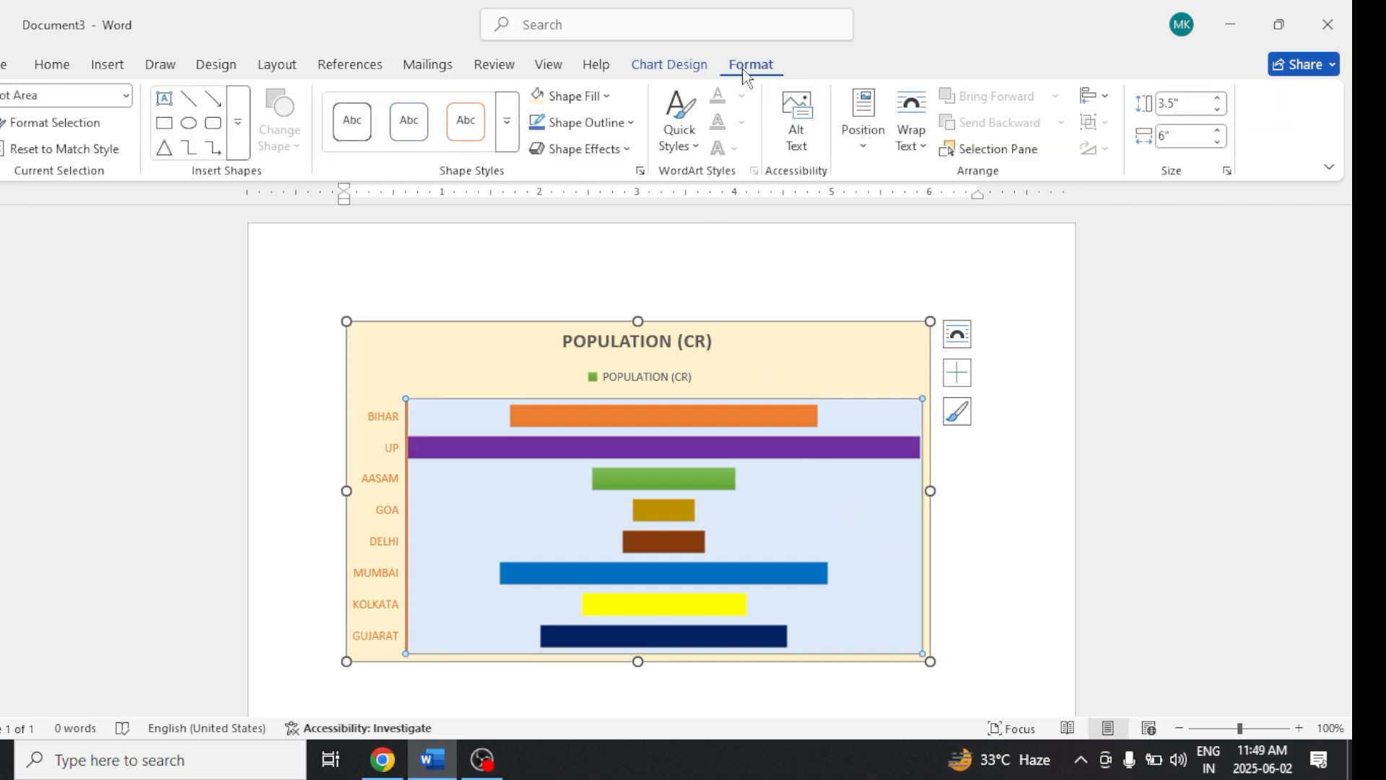
{"action": "left_click", "coordinate": [697, 67]}
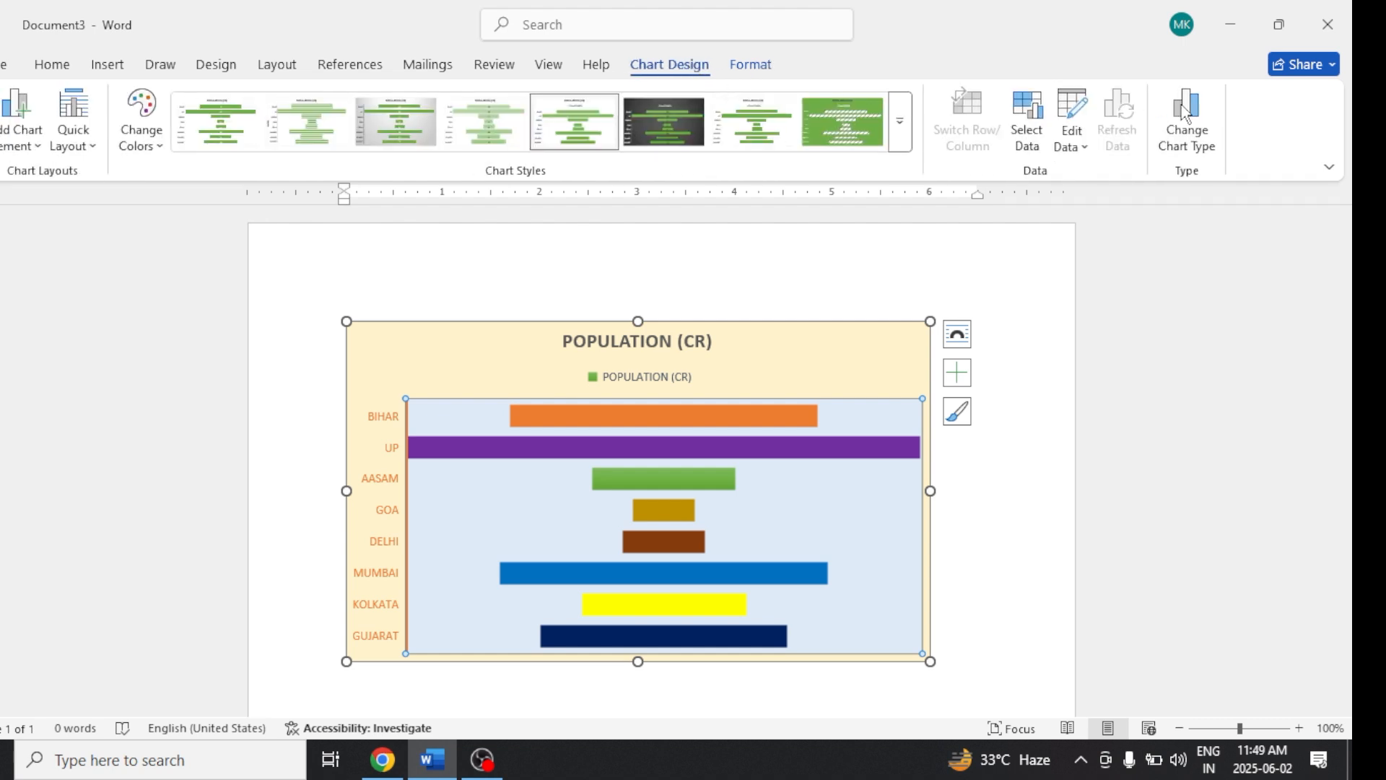
{"action": "left_click", "coordinate": [1212, 130]}
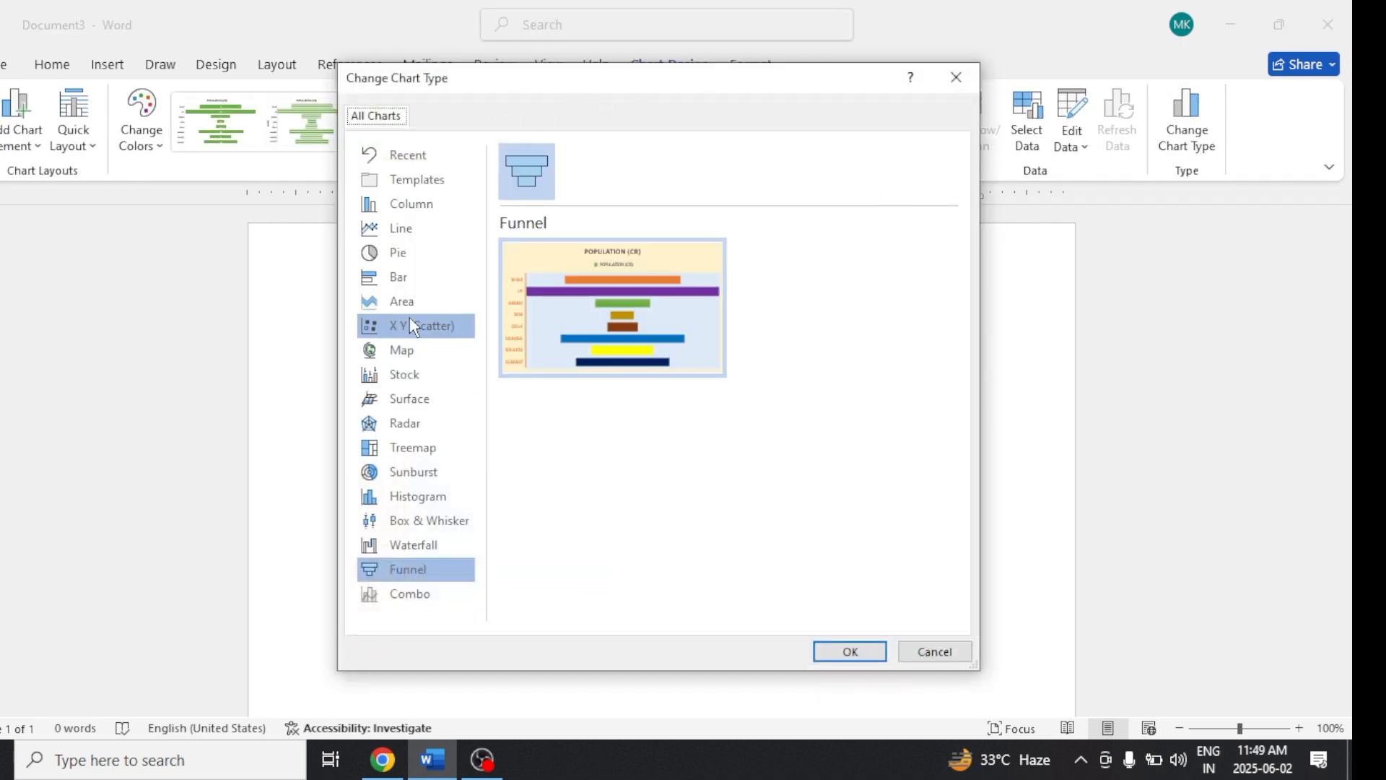
{"action": "left_click", "coordinate": [406, 260]}
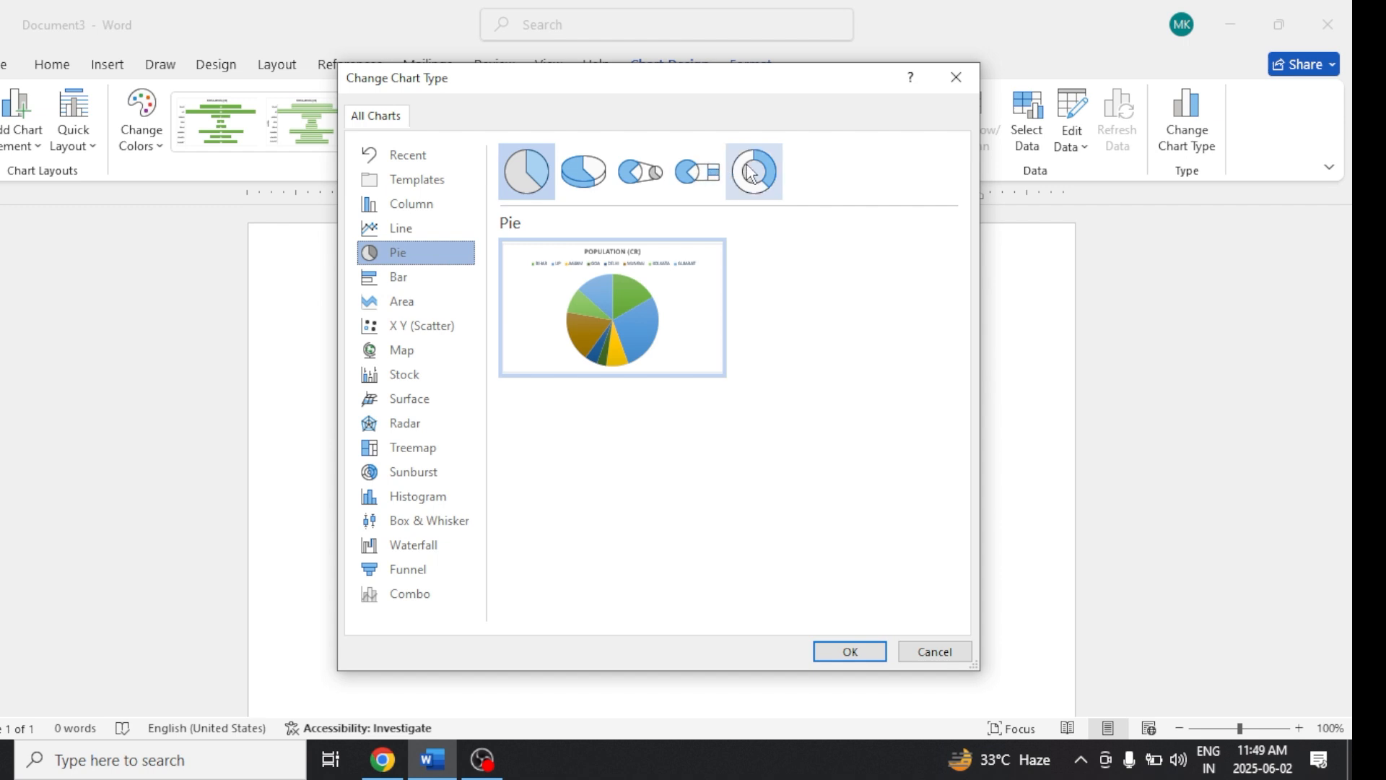
{"action": "left_click", "coordinate": [585, 181]}
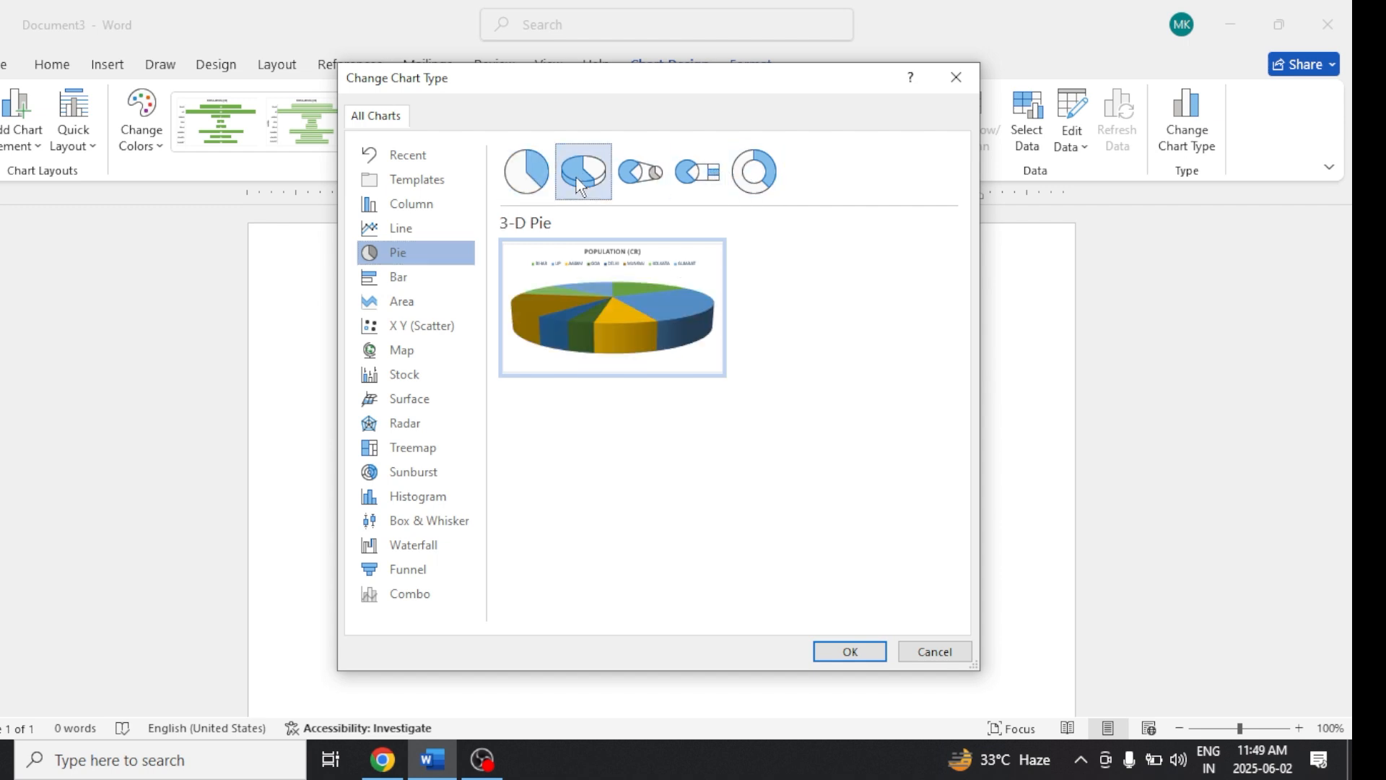
{"action": "left_click", "coordinate": [414, 394]}
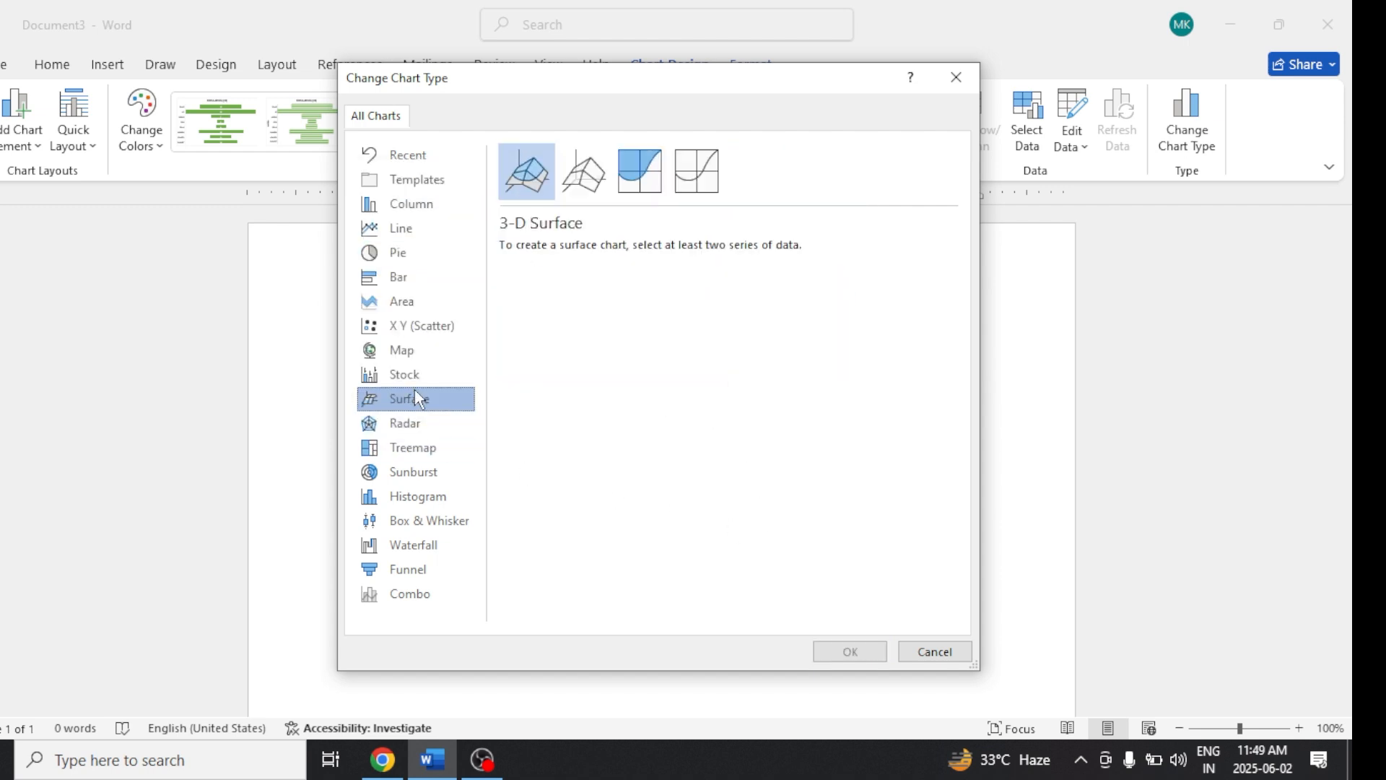
{"action": "left_click", "coordinate": [426, 446]}
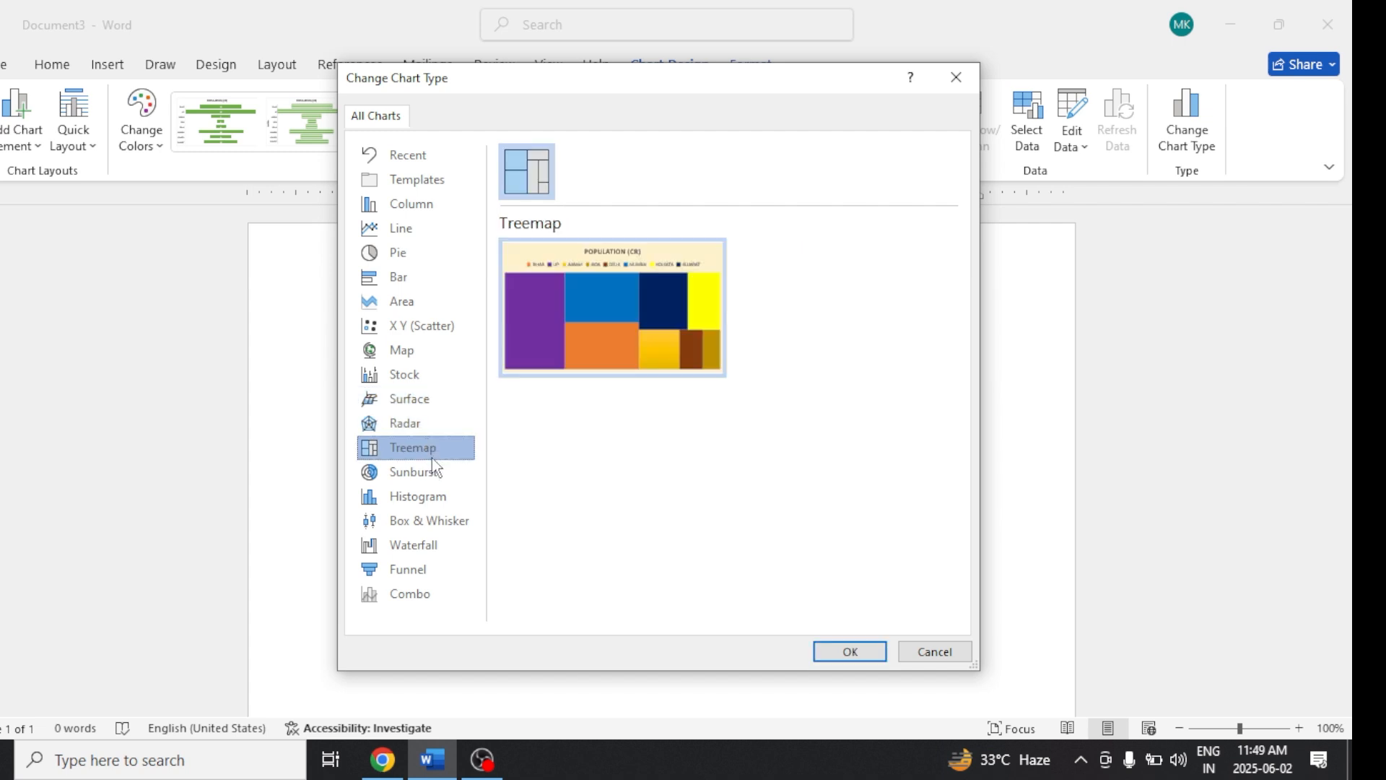
{"action": "left_click", "coordinate": [853, 654]}
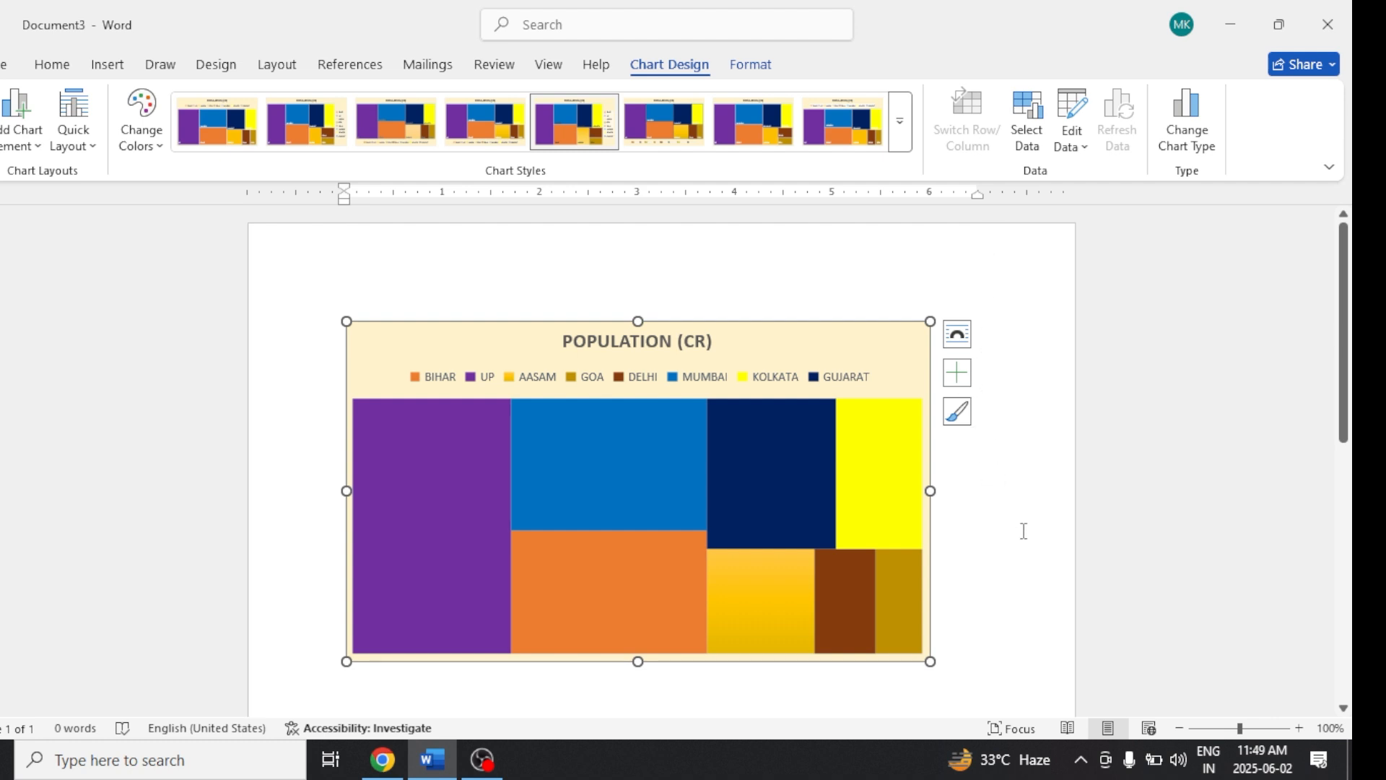
{"action": "left_click", "coordinate": [979, 632]}
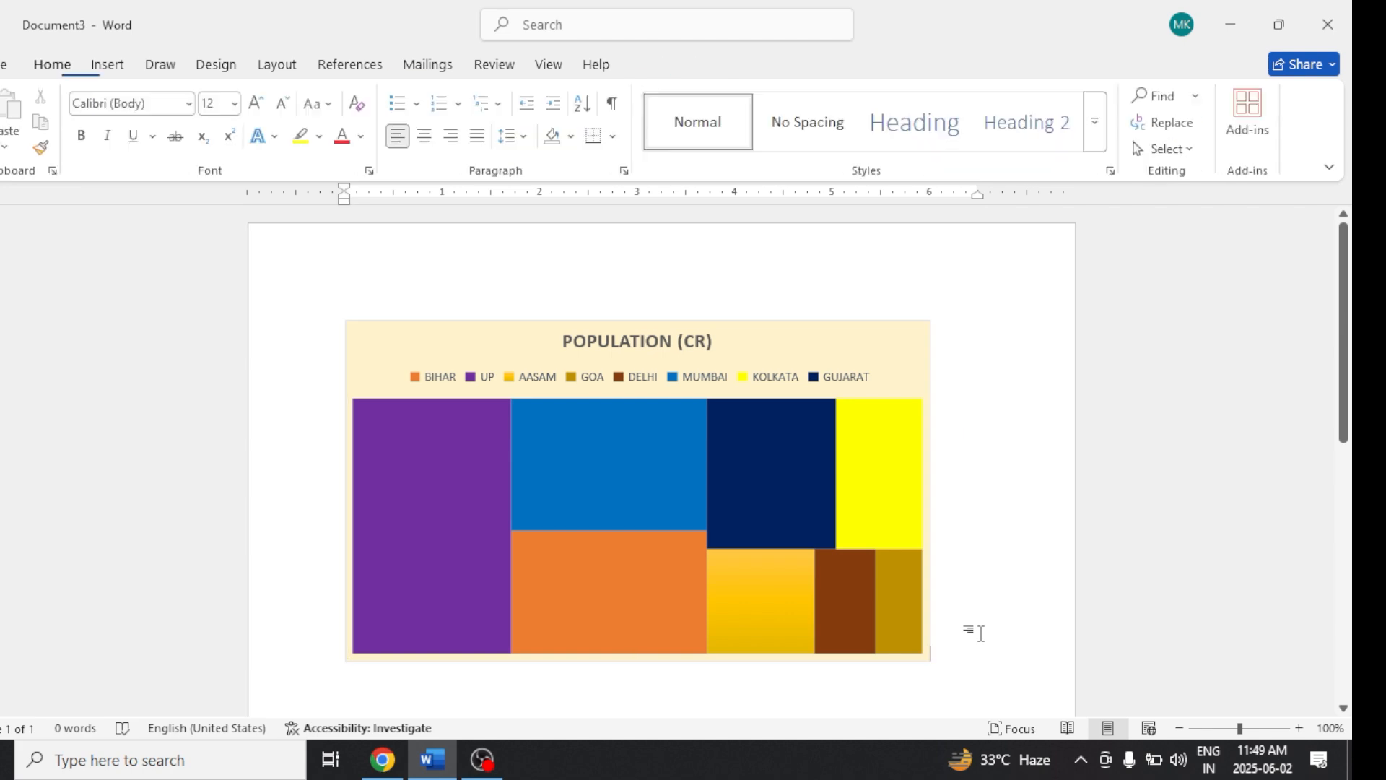